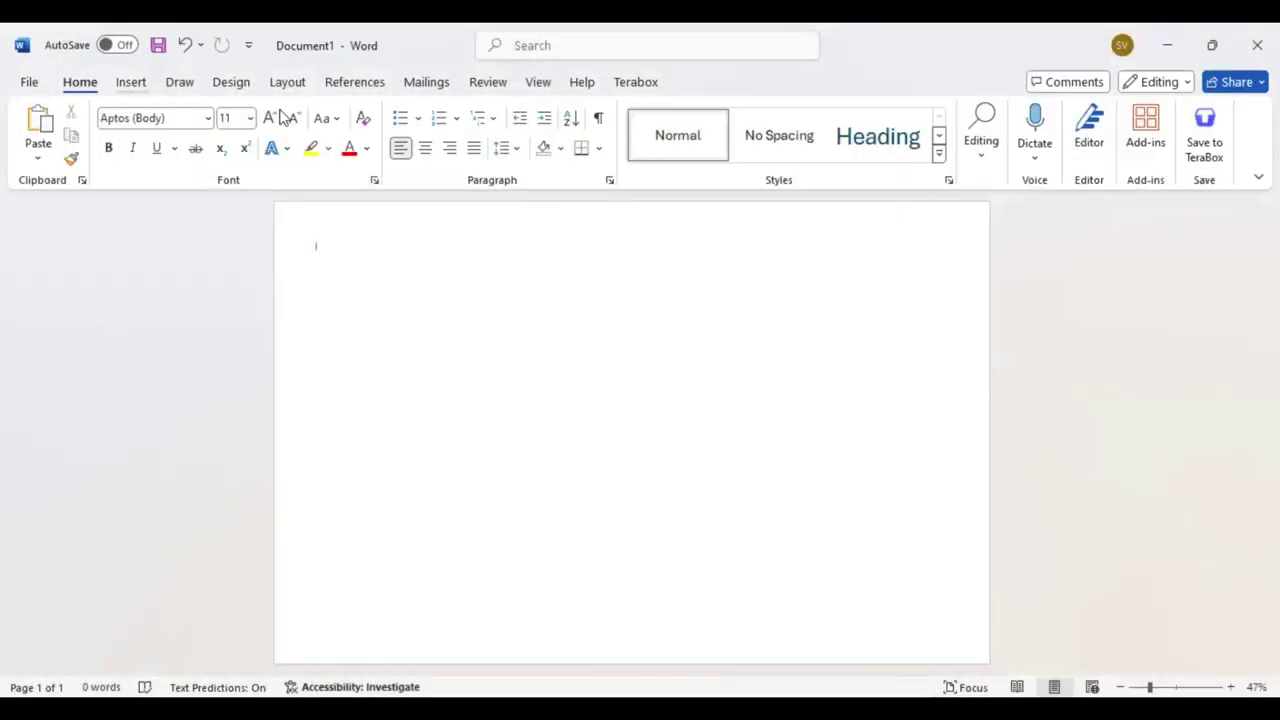
# - Draw a rectangle and stretch its edges to fill the page, about 10.96" by 16.98"
pyautogui.moveTo(696, 455); pyautogui.dragTo(833, 552)
pyautogui.moveTo(294, 443); pyautogui.dragTo(266, 443)
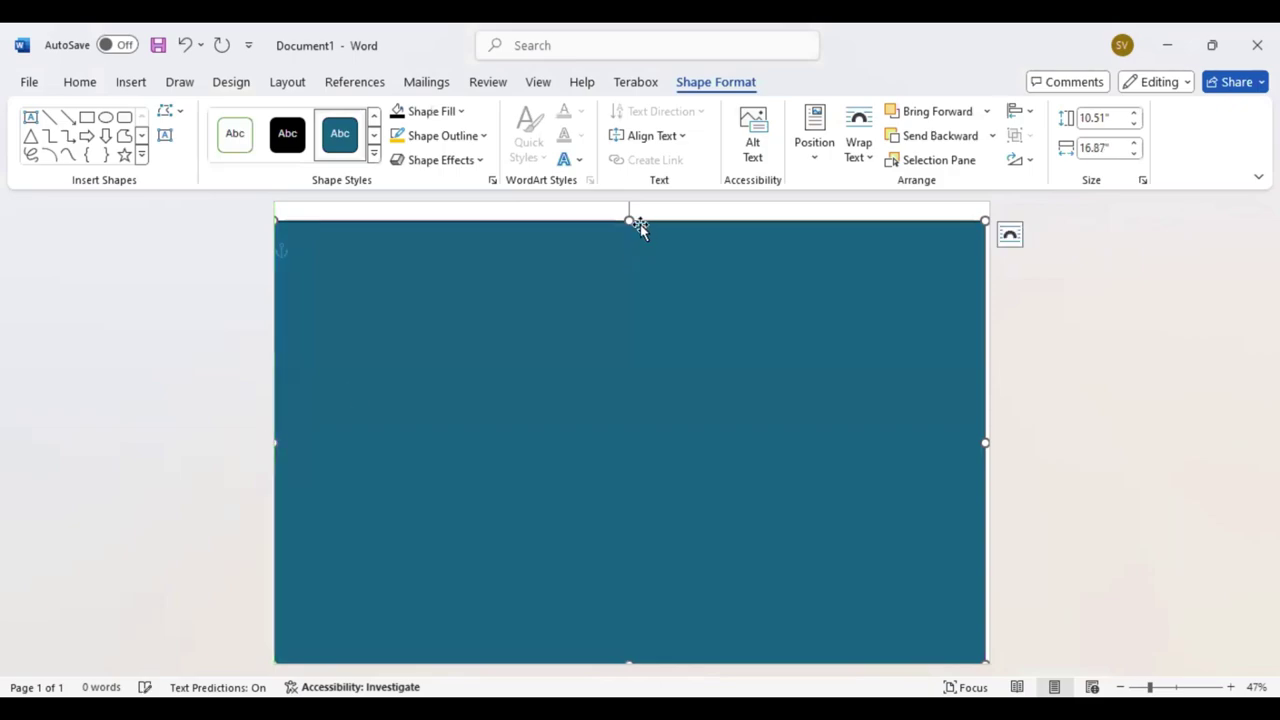
pyautogui.moveTo(629, 221); pyautogui.dragTo(630, 201)
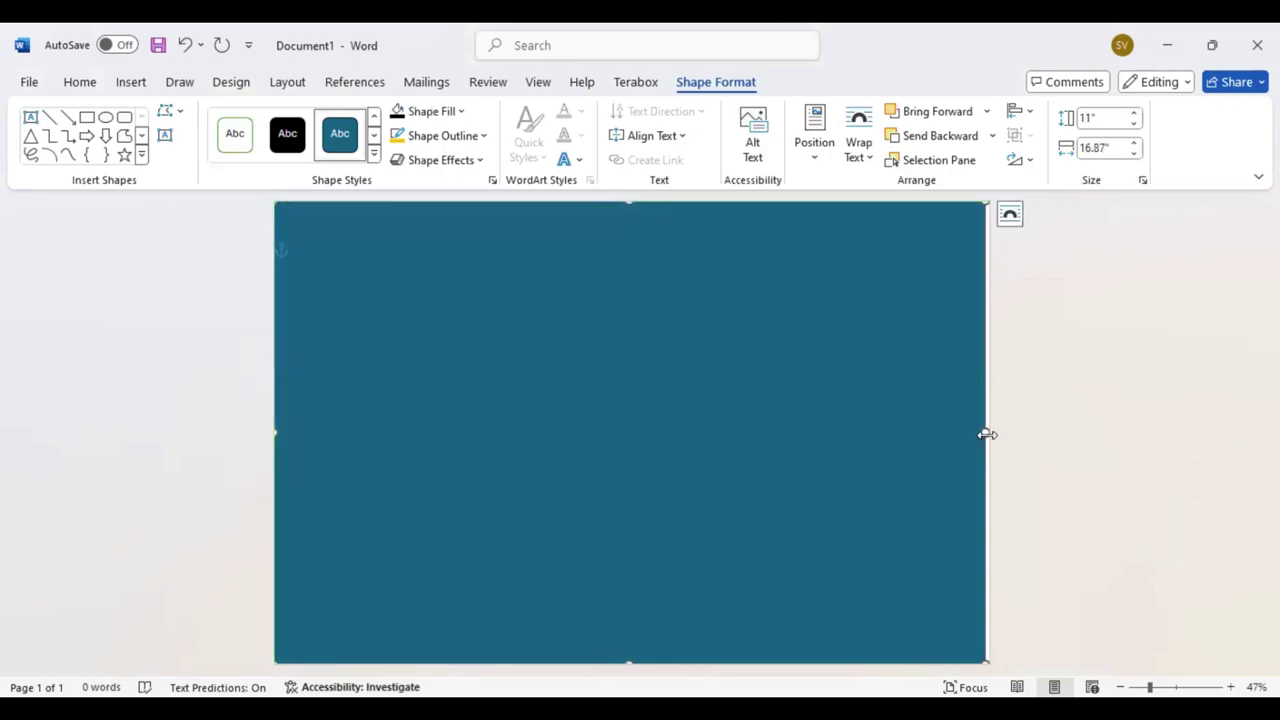
pyautogui.moveTo(985, 434); pyautogui.dragTo(989, 434)
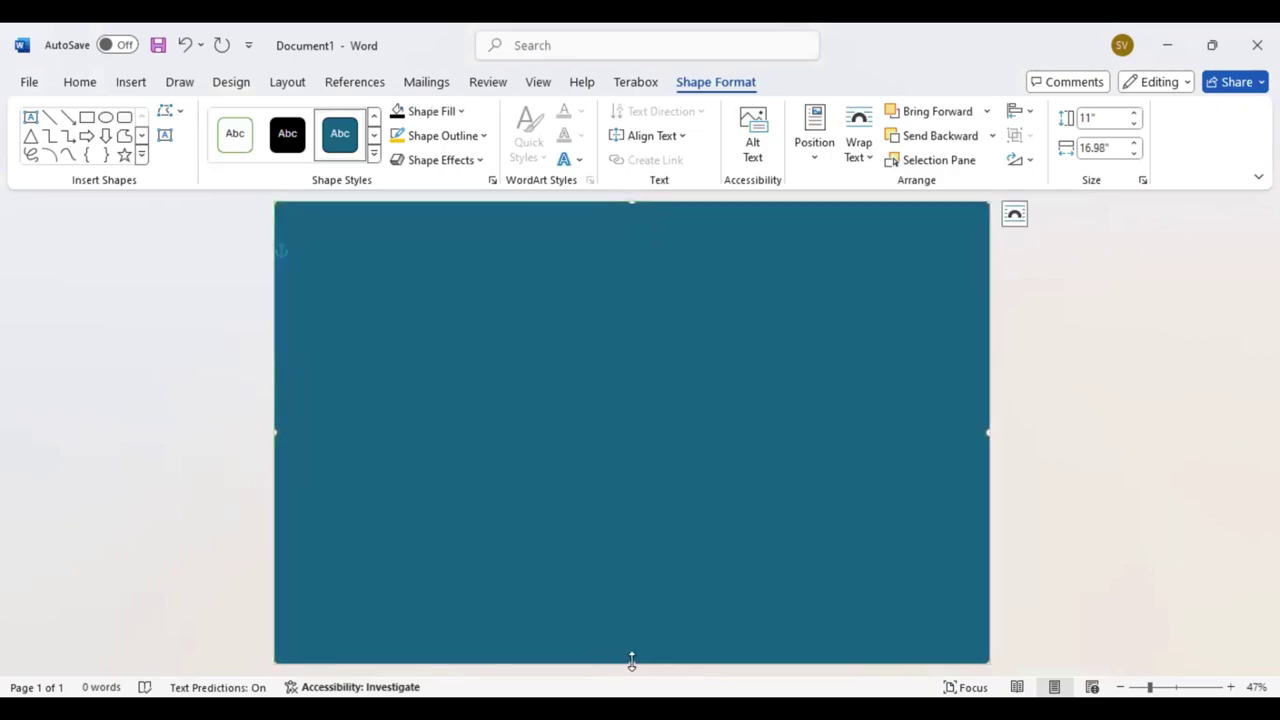
pyautogui.moveTo(632, 667); pyautogui.dragTo(632, 662)
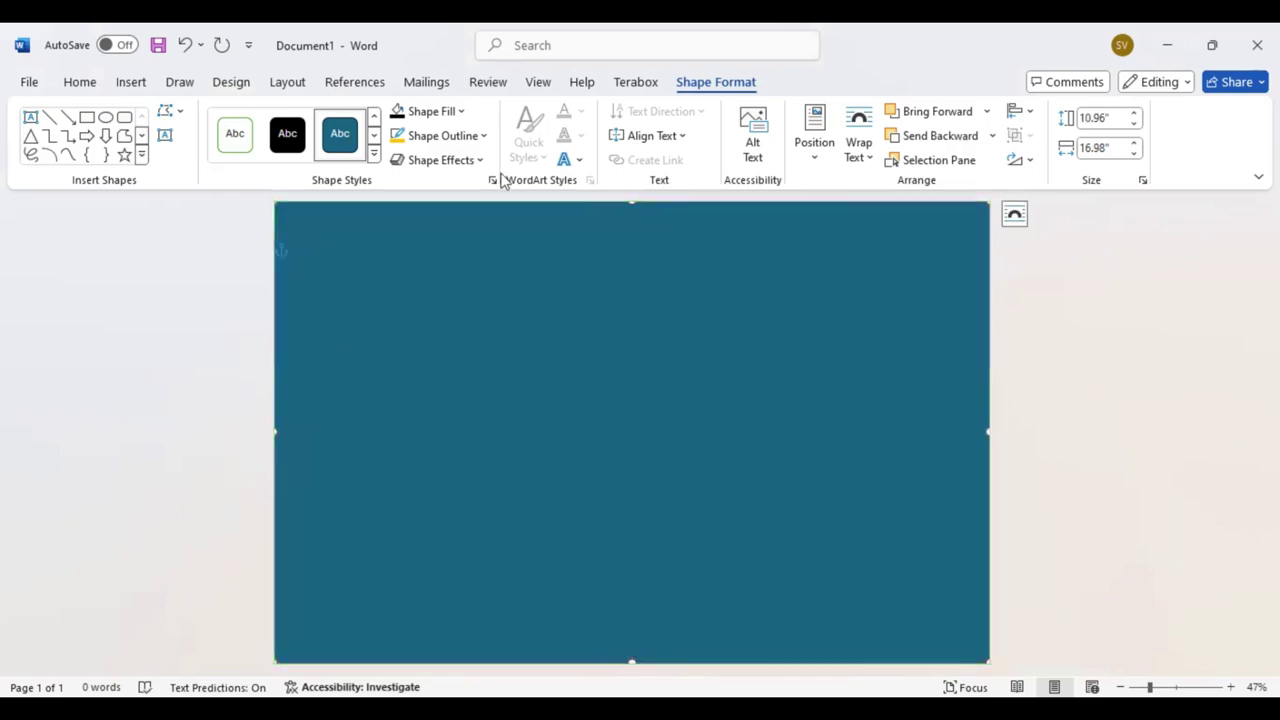
# - Give the rectangle's outline a 10 pt width and the wavy Scribble sketched style
pyautogui.click(484, 137)
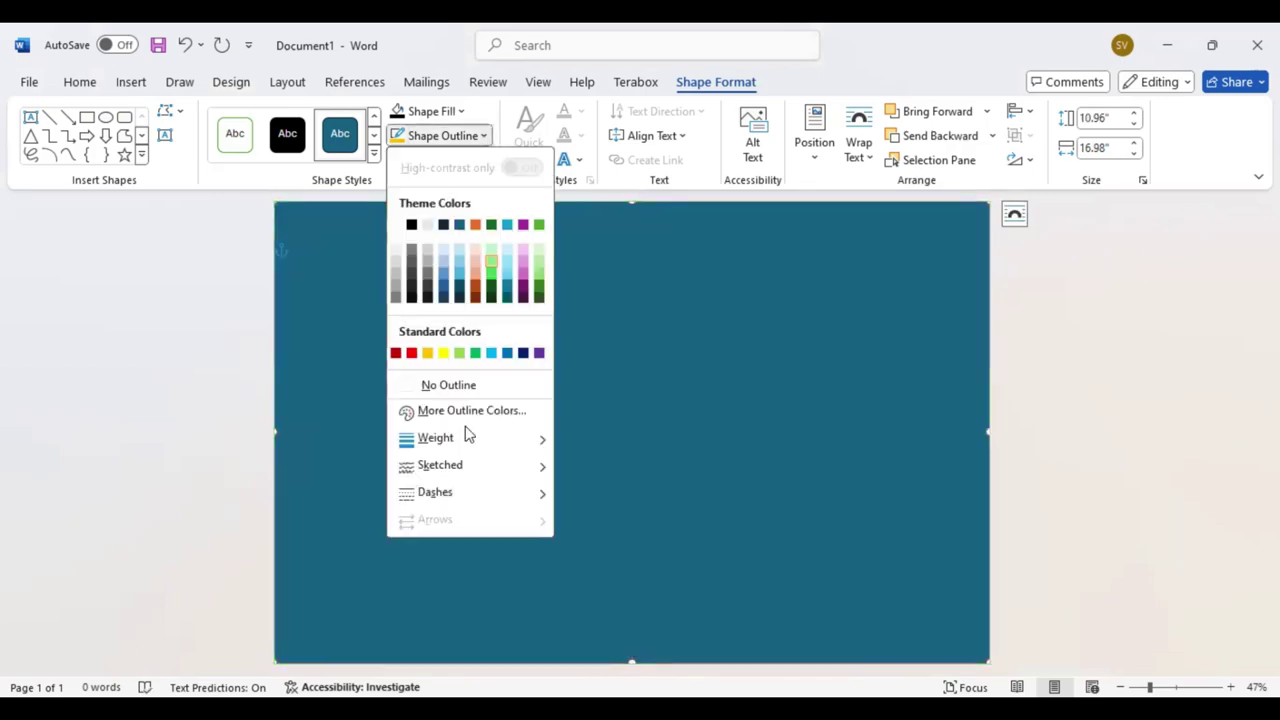
pyautogui.moveTo(435, 437)
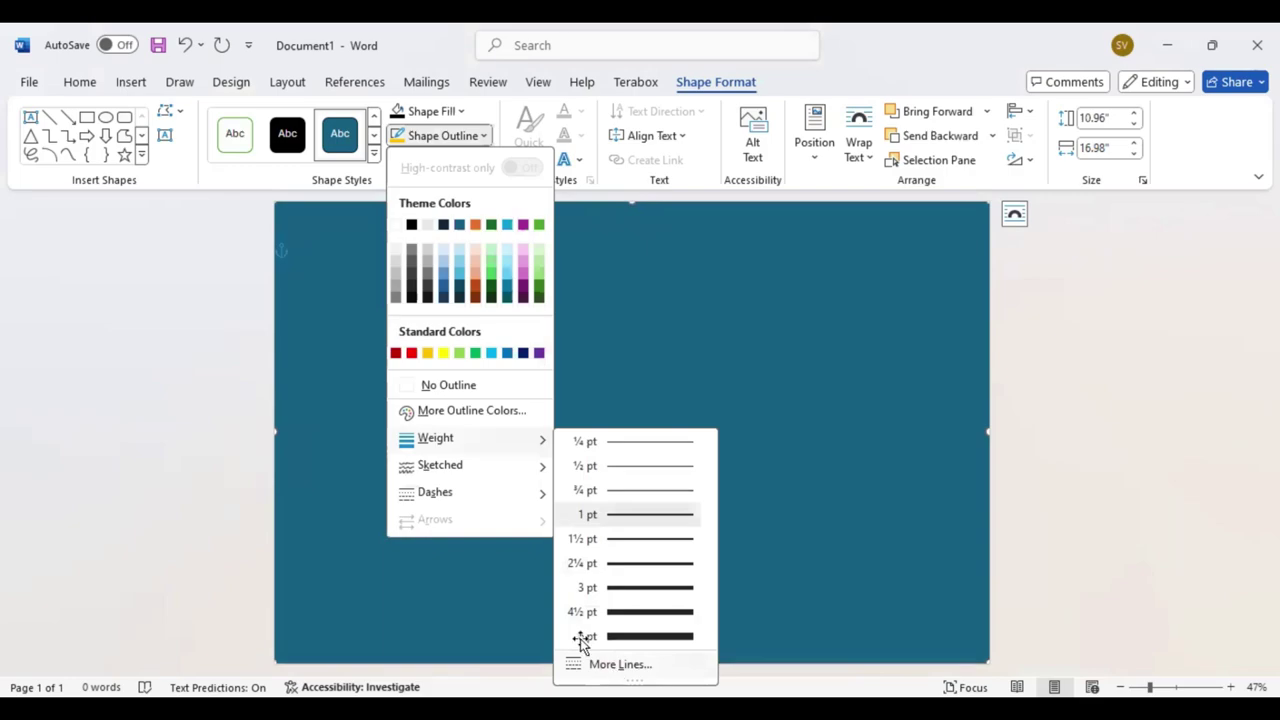
pyautogui.click(612, 663)
pyautogui.click(1194, 449)
pyautogui.write('0')
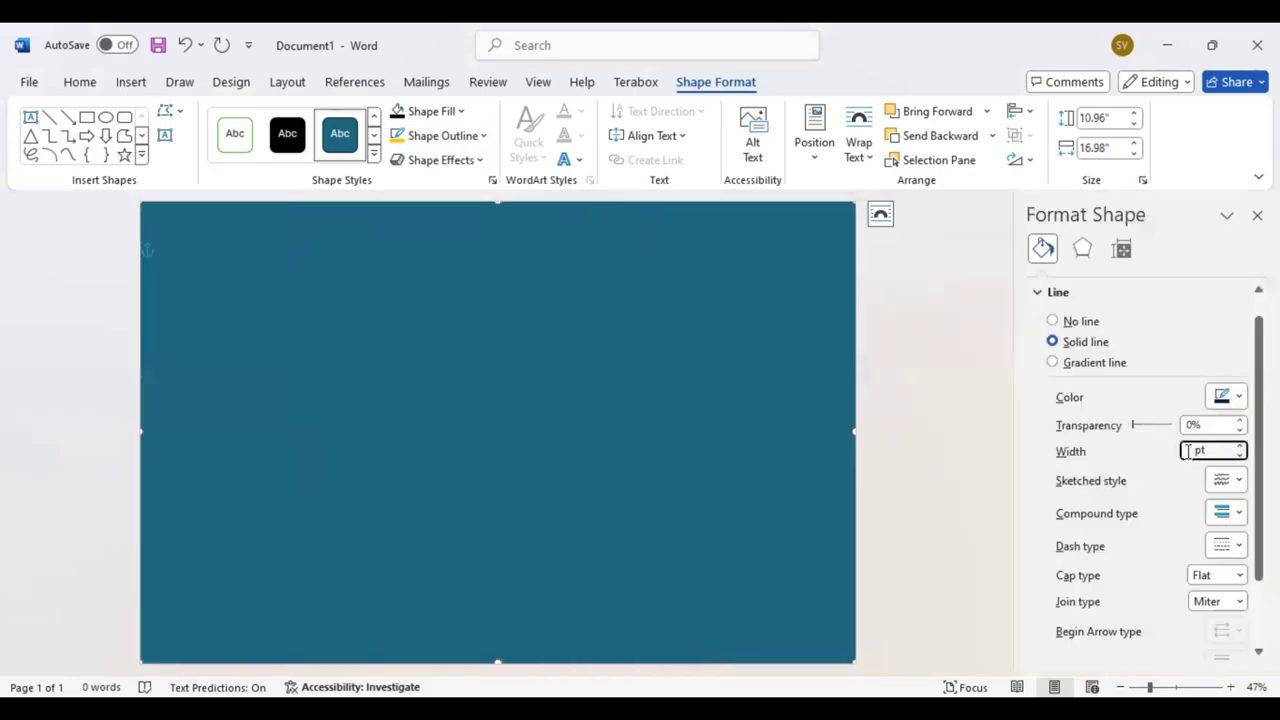
pyautogui.press('Return')
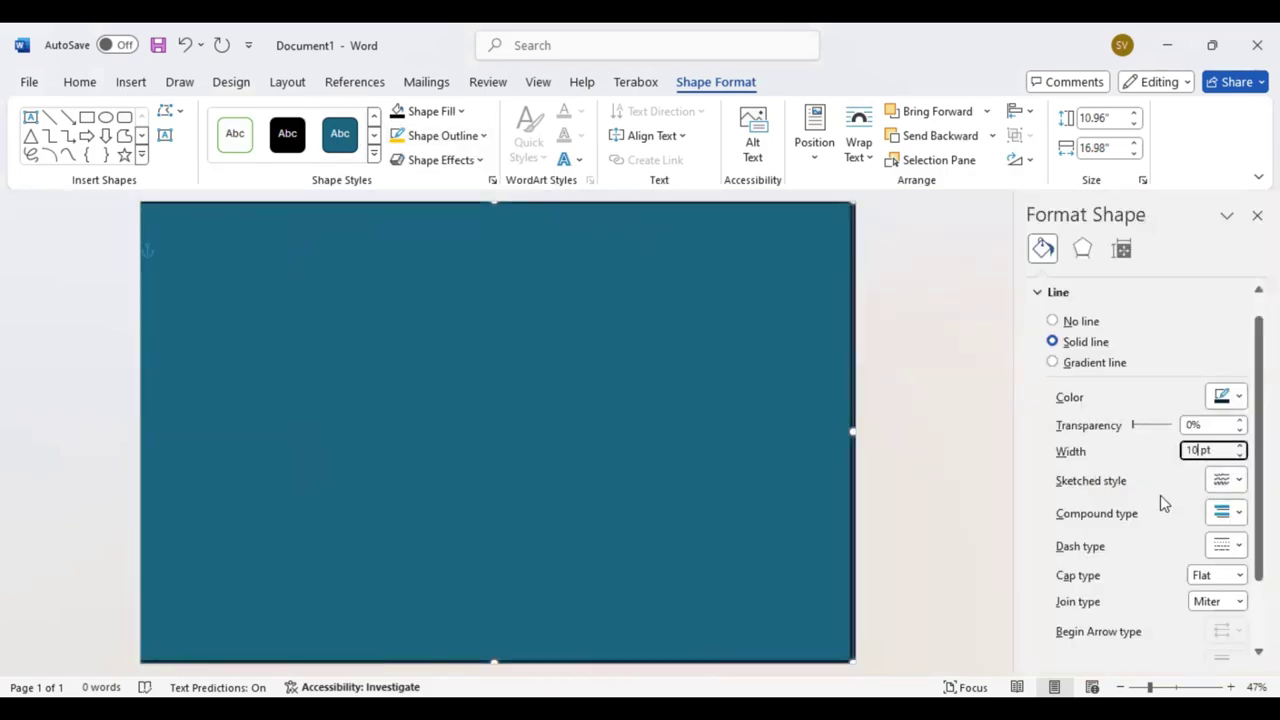
pyautogui.click(1240, 481)
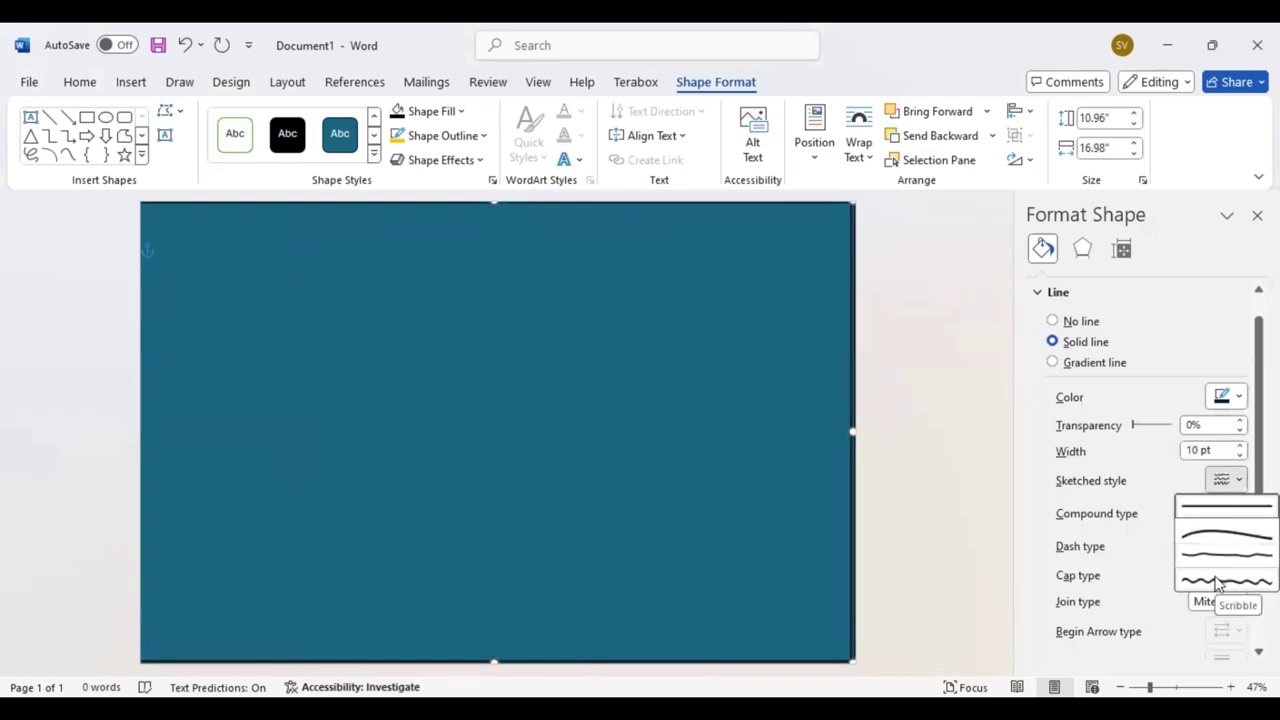
pyautogui.click(1218, 583)
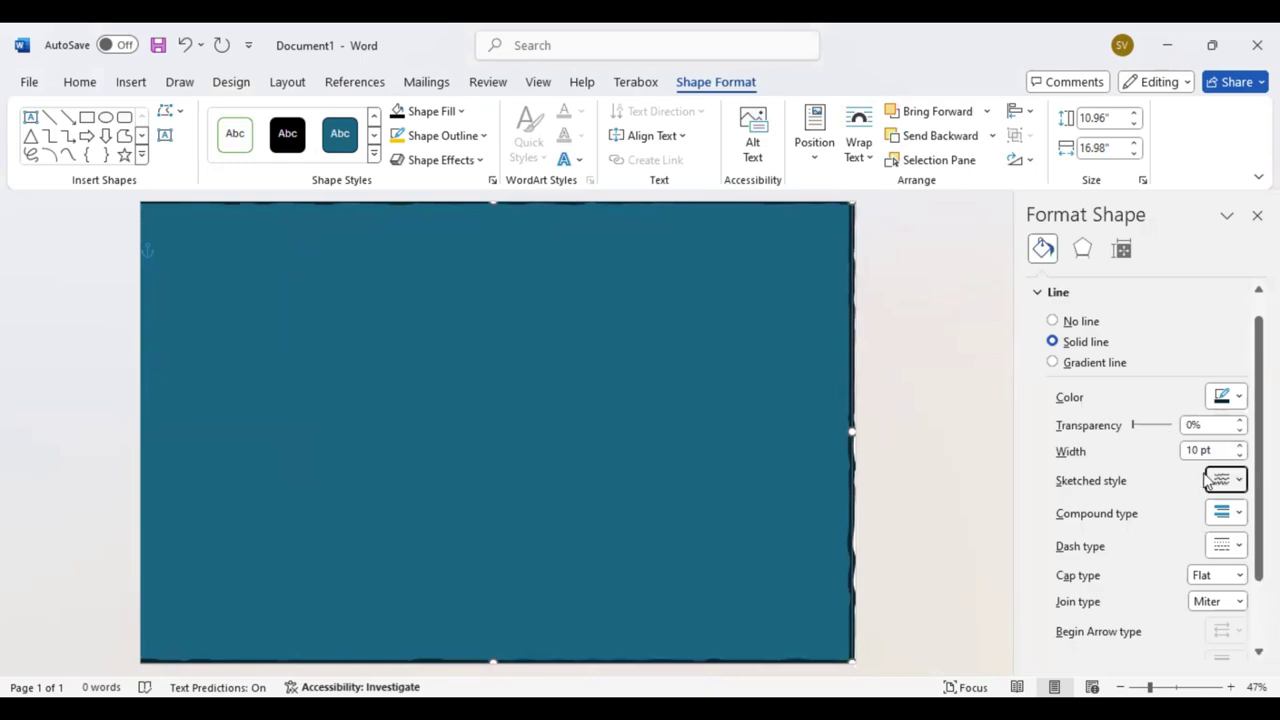
# - Raise the outline width to 15 pt and close the Format Shape pane
pyautogui.click(1240, 446)
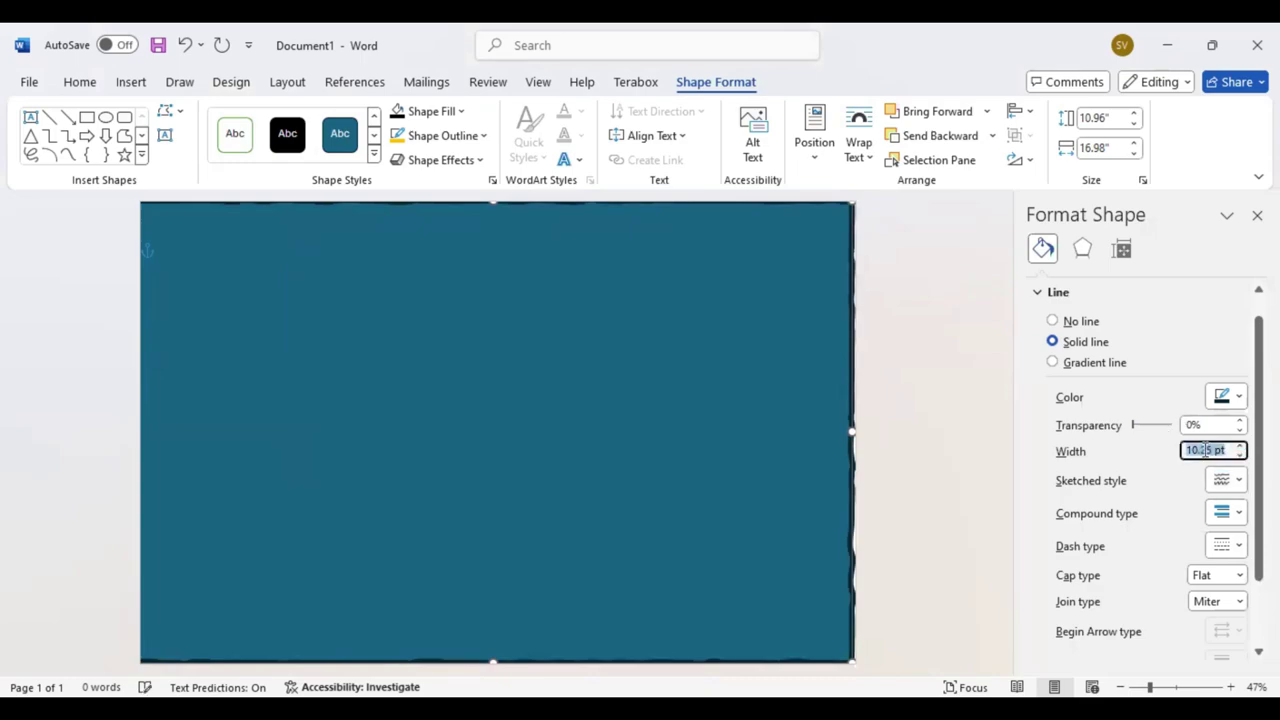
pyautogui.click(1207, 450)
pyautogui.press('BackSpace')
pyautogui.press('BackSpace')
pyautogui.press('BackSpace')
pyautogui.press('BackSpace')
pyautogui.press('Return')
pyautogui.write('5')
pyautogui.press('Return')
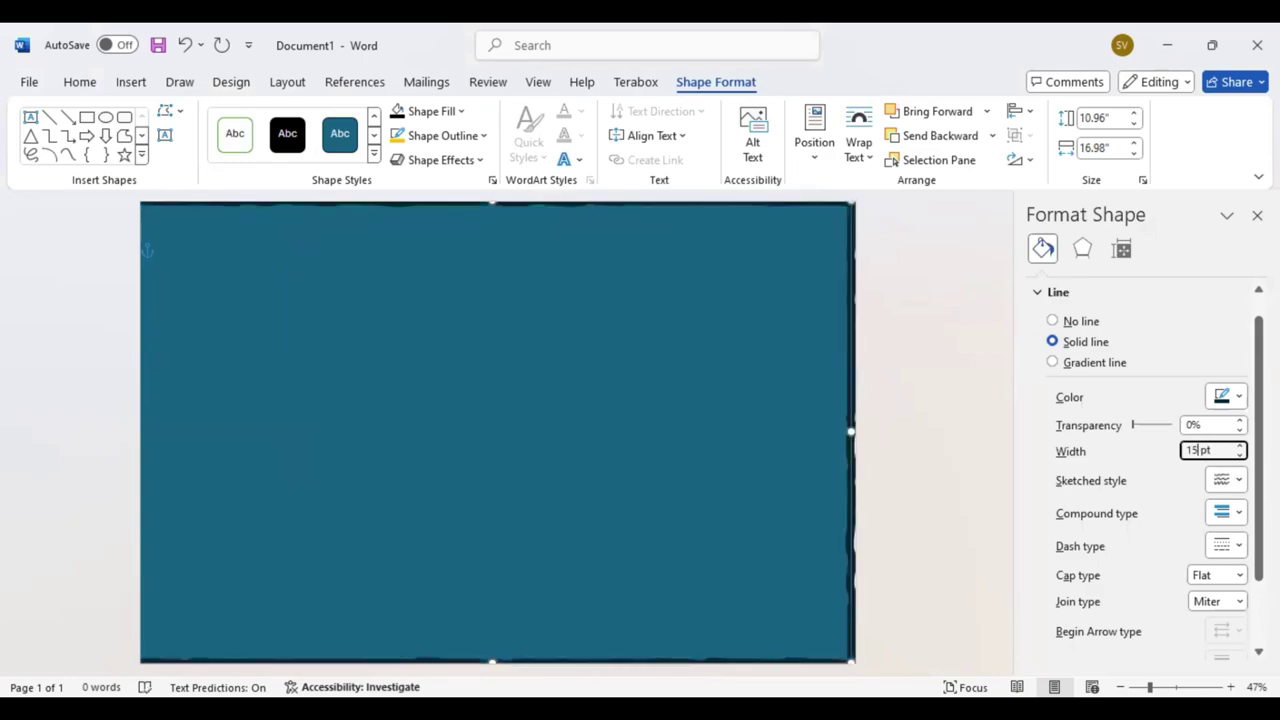
pyautogui.click(1257, 215)
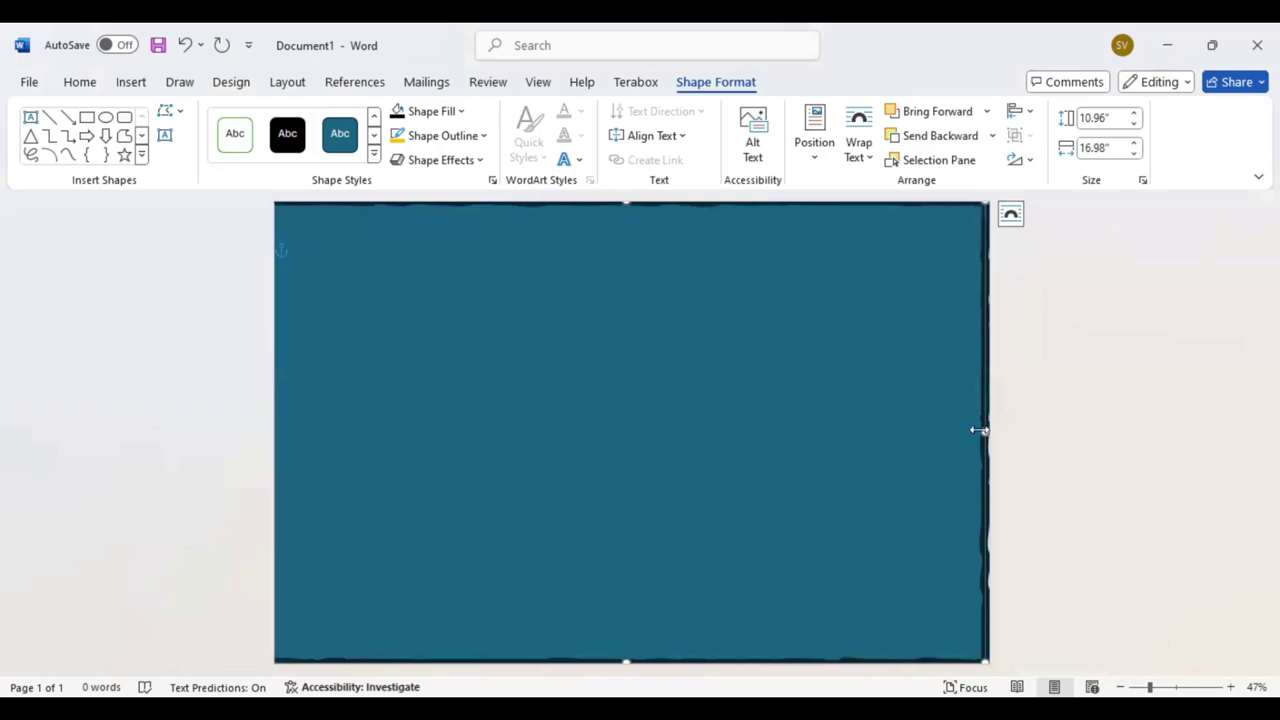
# - Adjust the rectangle's left, right, top and bottom edges to line up with the page
pyautogui.moveTo(985, 432); pyautogui.dragTo(940, 431)
pyautogui.moveTo(724, 432); pyautogui.dragTo(731, 431)
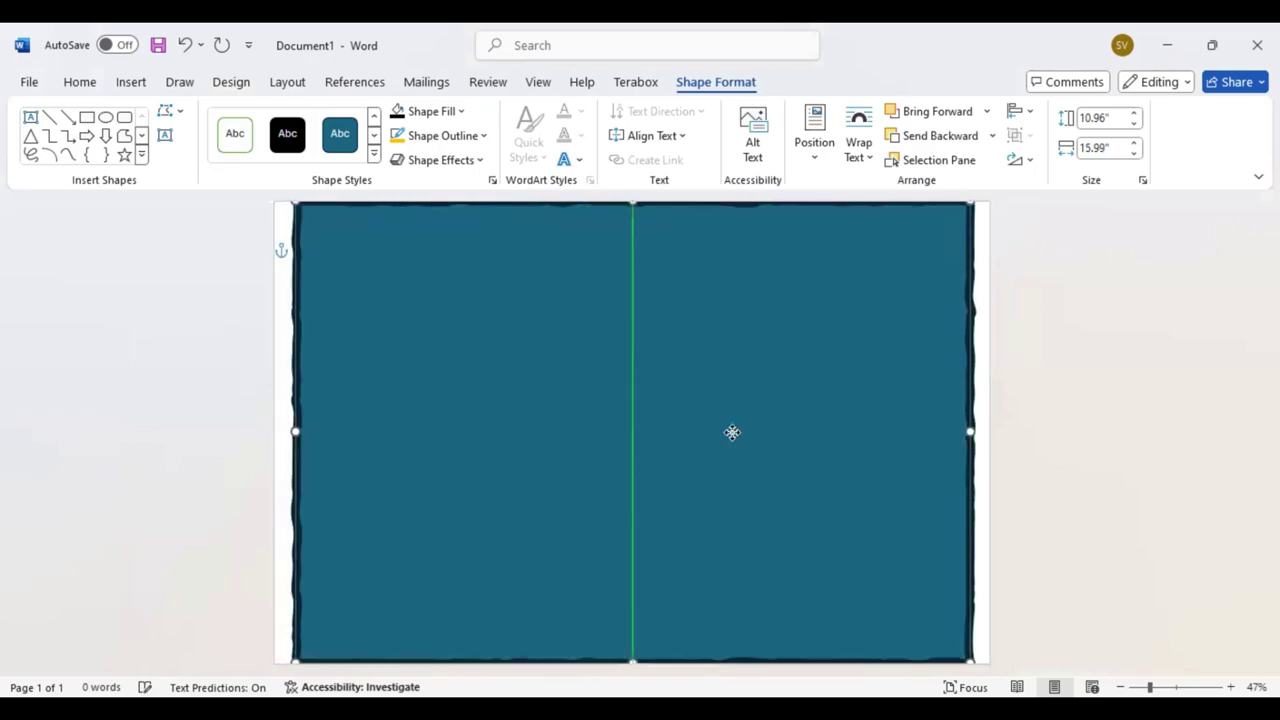
pyautogui.moveTo(294, 431); pyautogui.dragTo(276, 427)
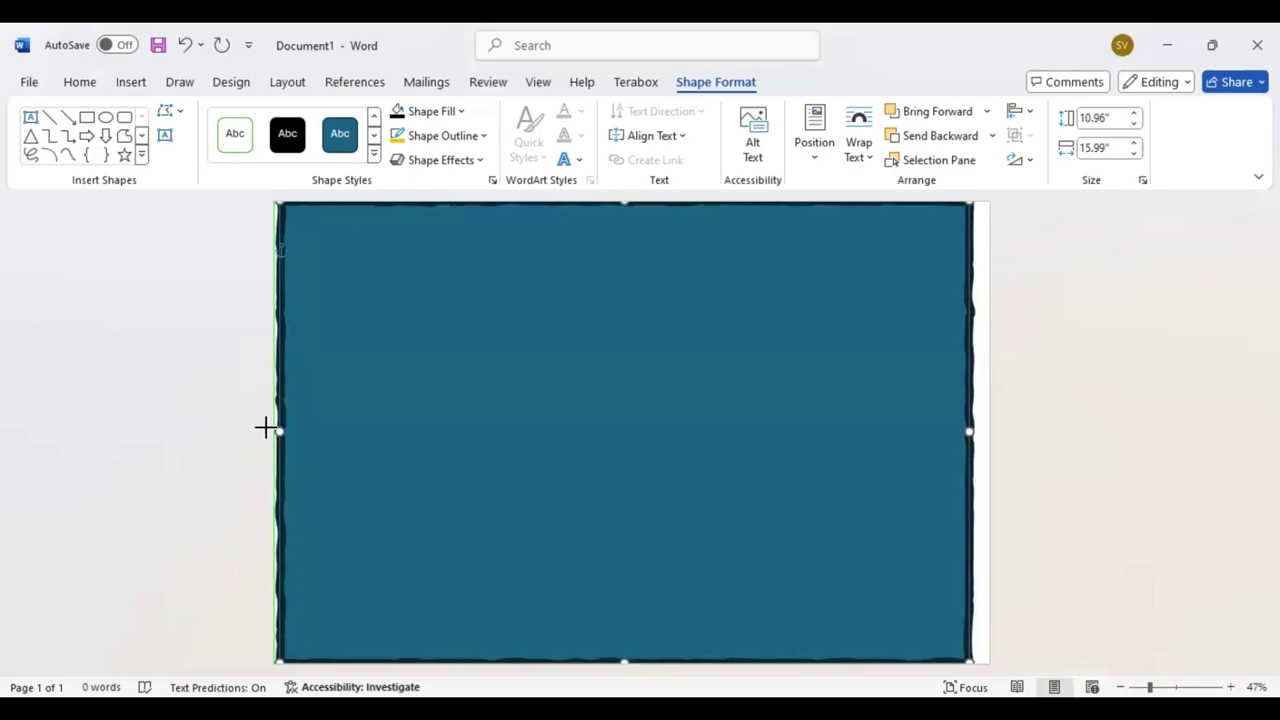
pyautogui.moveTo(265, 428); pyautogui.dragTo(268, 430)
pyautogui.moveTo(969, 431); pyautogui.dragTo(986, 430)
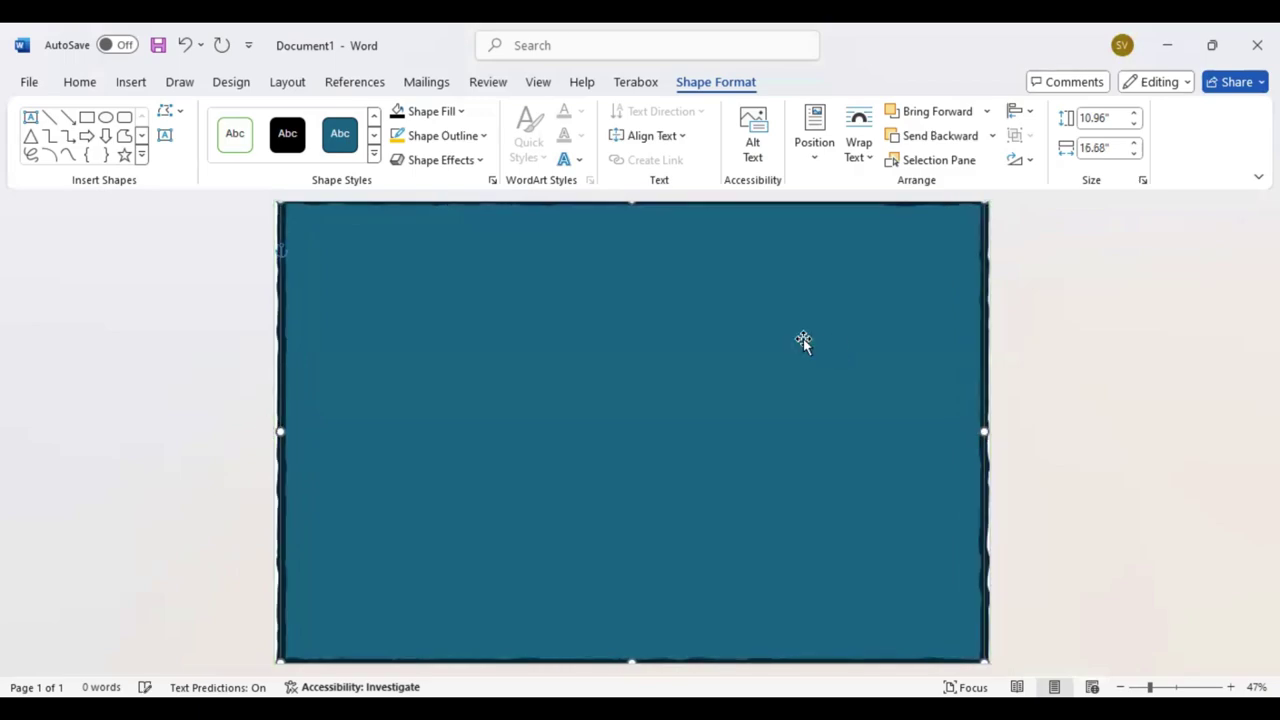
pyautogui.moveTo(630, 201); pyautogui.dragTo(629, 205)
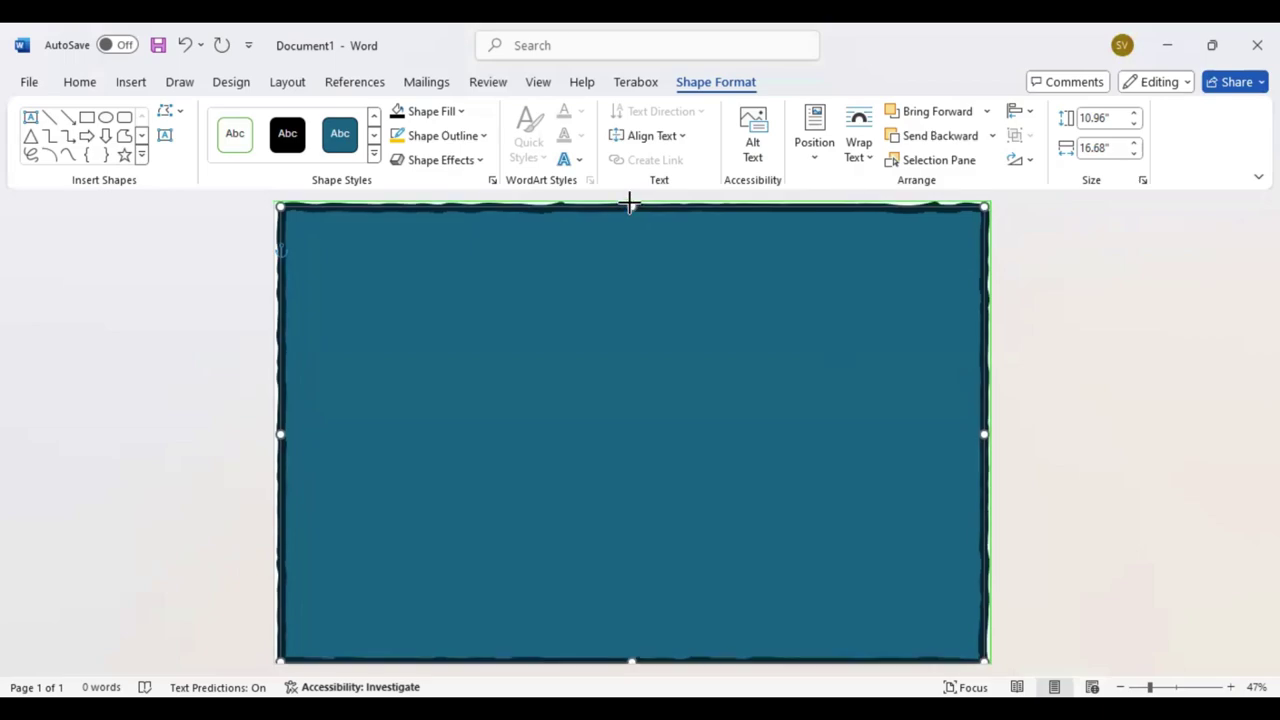
pyautogui.moveTo(629, 204); pyautogui.dragTo(630, 206)
pyautogui.moveTo(631, 656); pyautogui.dragTo(629, 658)
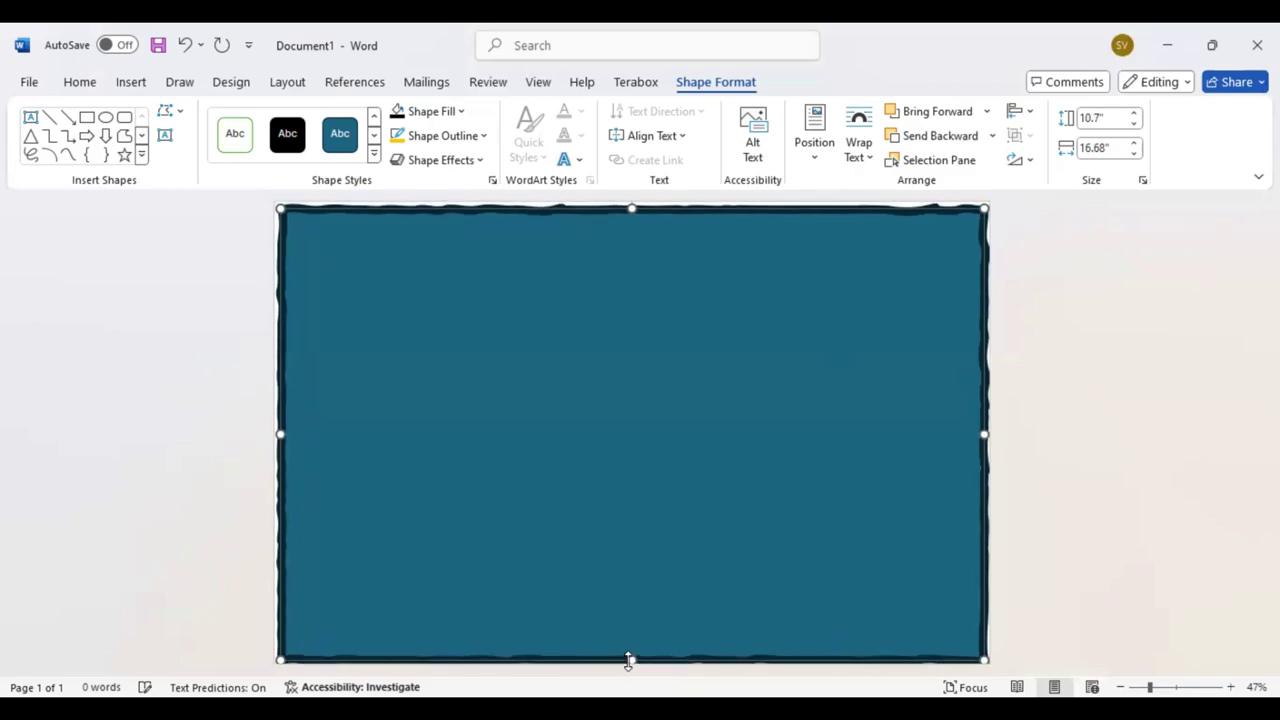
# - Nudge and recentre the rectangle, settling it at 10.87" by 16.84"
pyautogui.moveTo(654, 215); pyautogui.dragTo(630, 202)
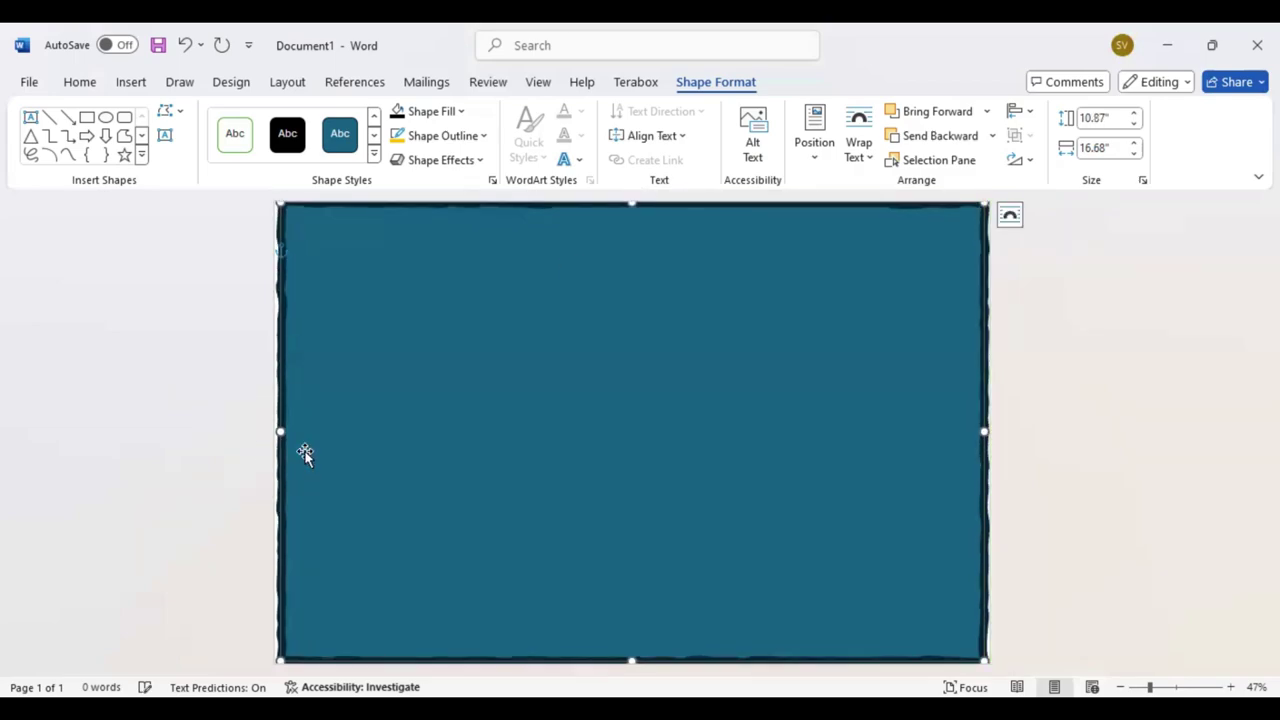
pyautogui.moveTo(280, 431)
pyautogui.mouseDown()
pyautogui.moveTo(247, 432)
pyautogui.moveTo(276, 432)
pyautogui.mouseUp()
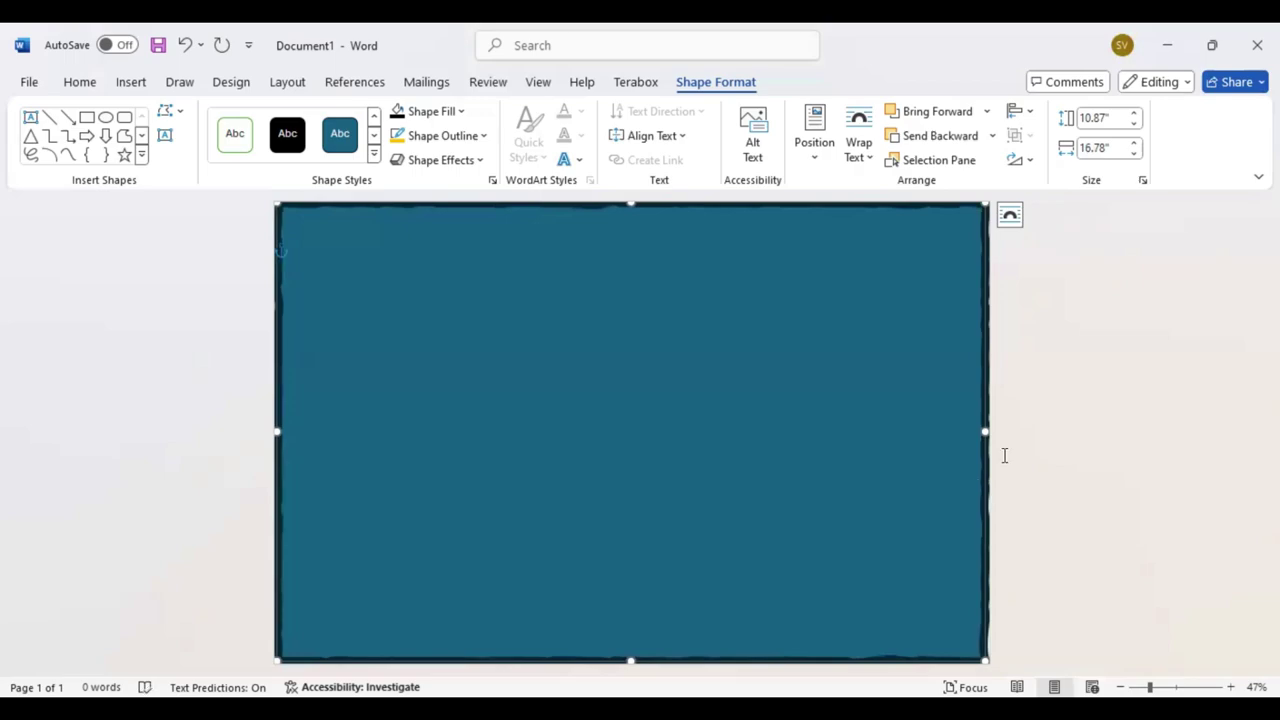
pyautogui.moveTo(1002, 432); pyautogui.dragTo(987, 440)
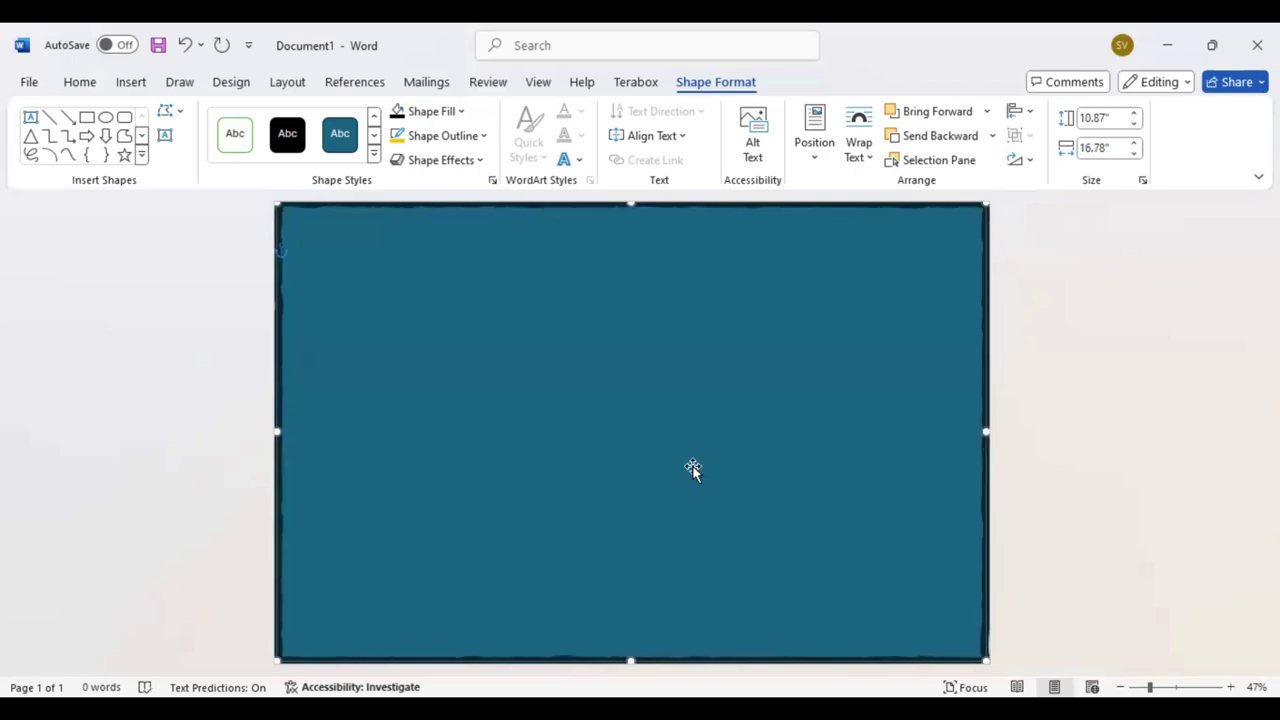
pyautogui.moveTo(671, 466); pyautogui.dragTo(608, 452)
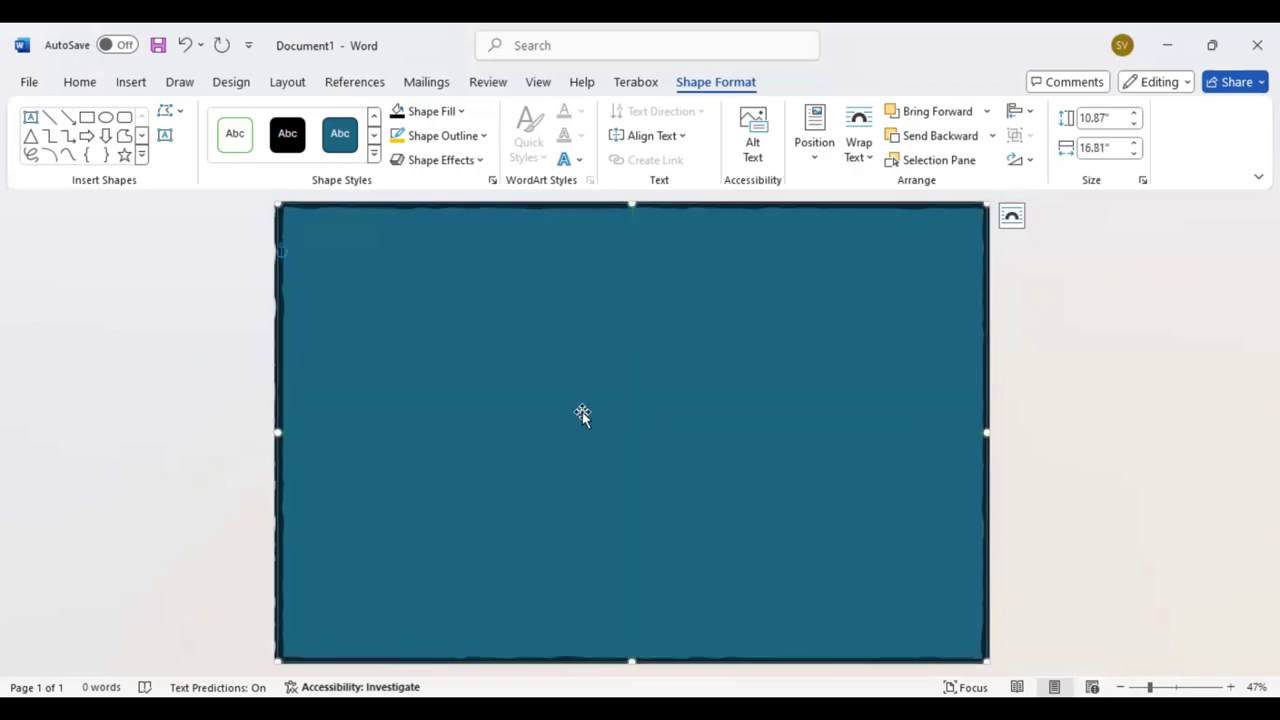
pyautogui.moveTo(274, 431); pyautogui.dragTo(273, 431)
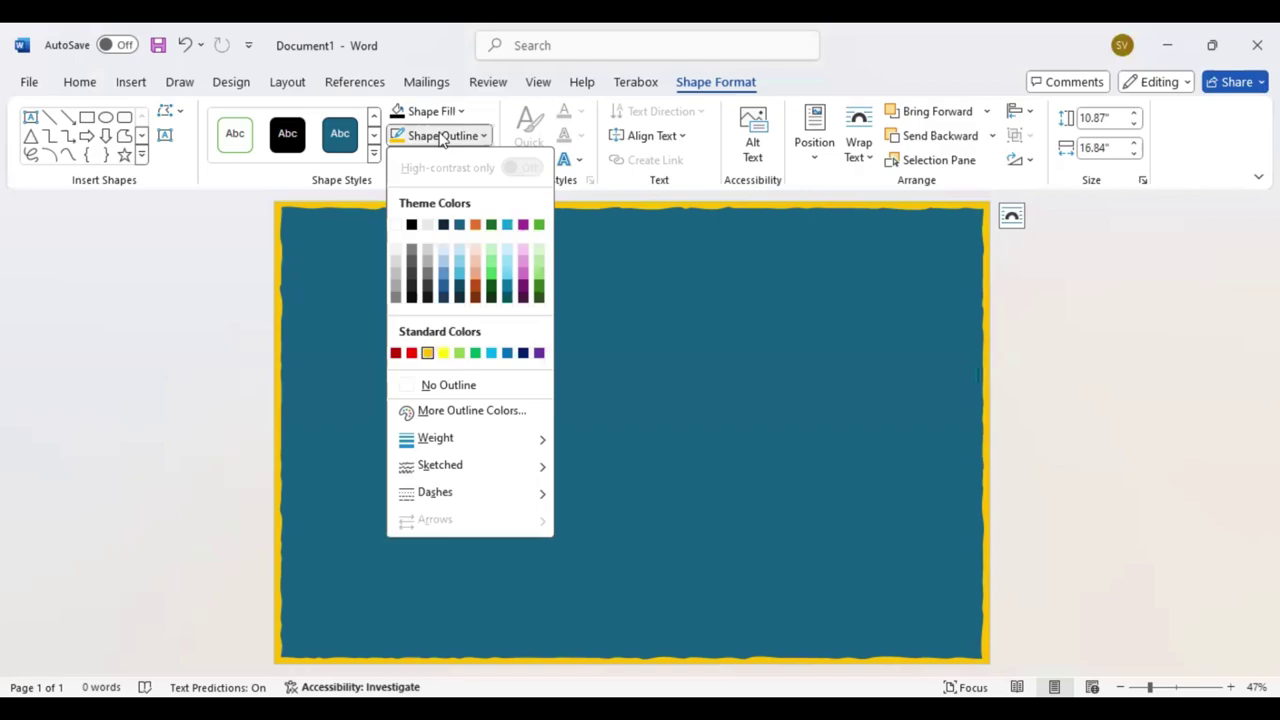
# - Make the rectangle's outline yellow and its fill black, then add a text box near the top
pyautogui.click(445, 138)
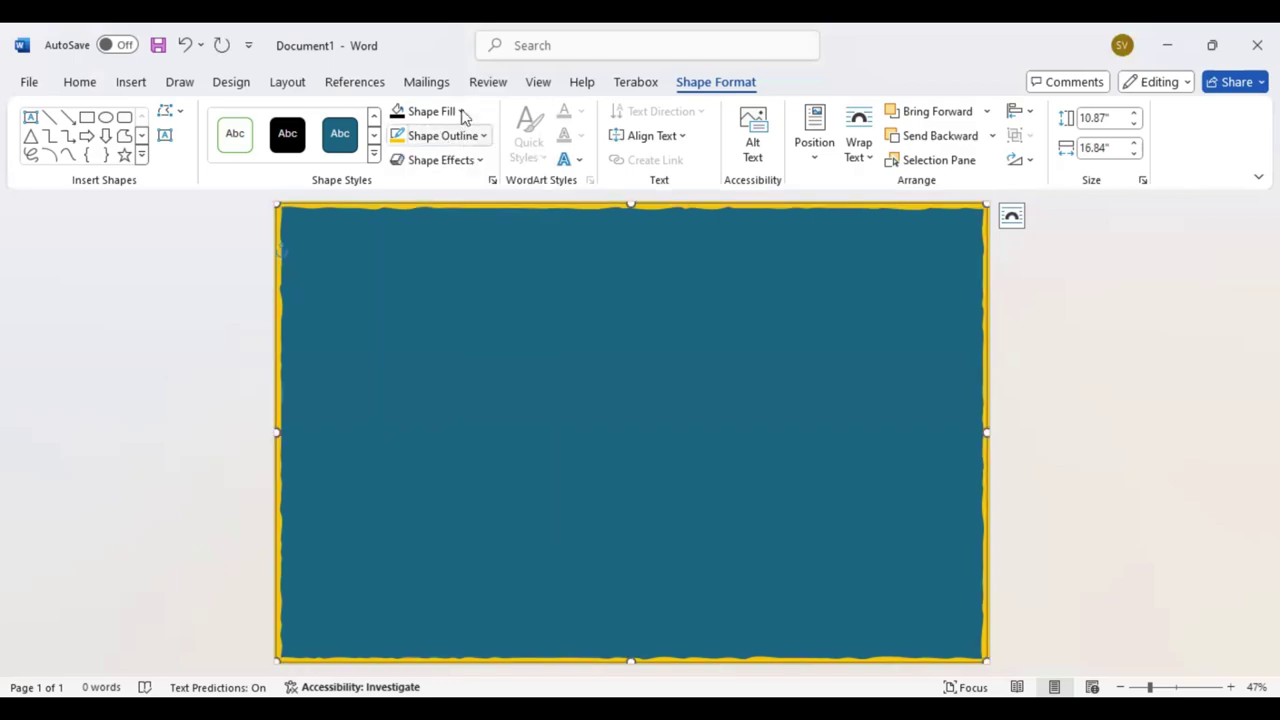
pyautogui.click(463, 117)
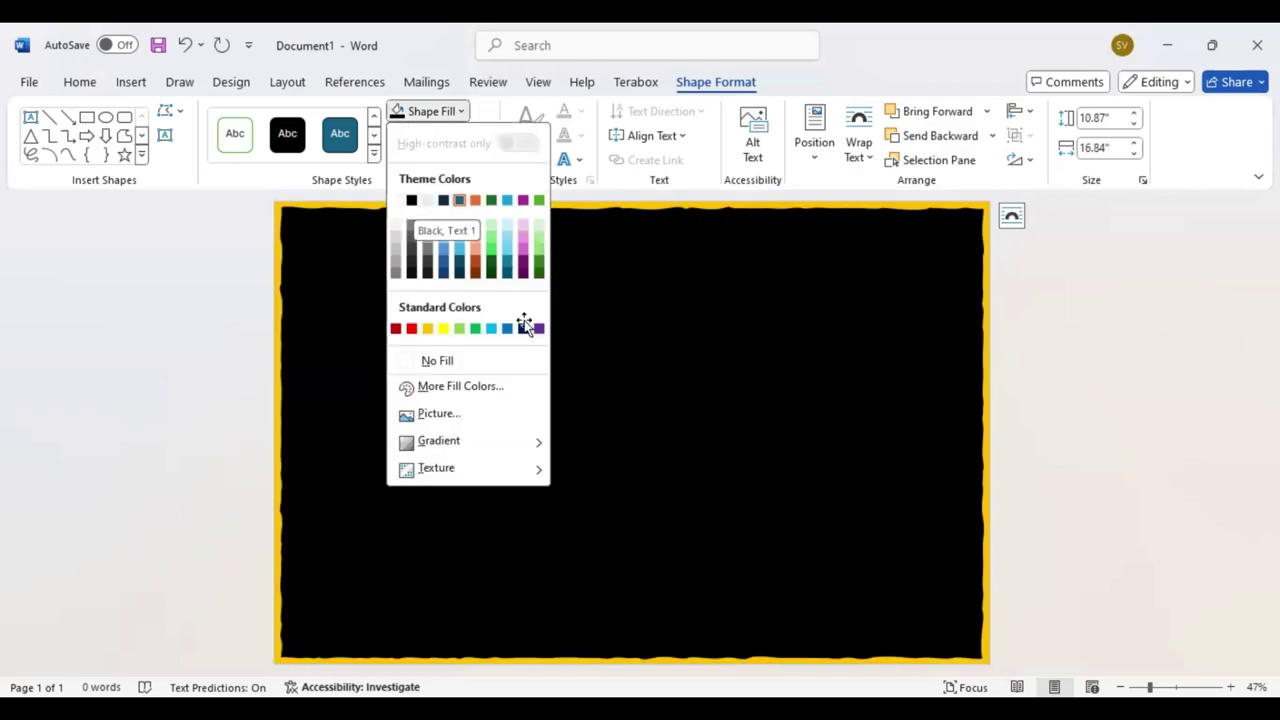
pyautogui.click(167, 136)
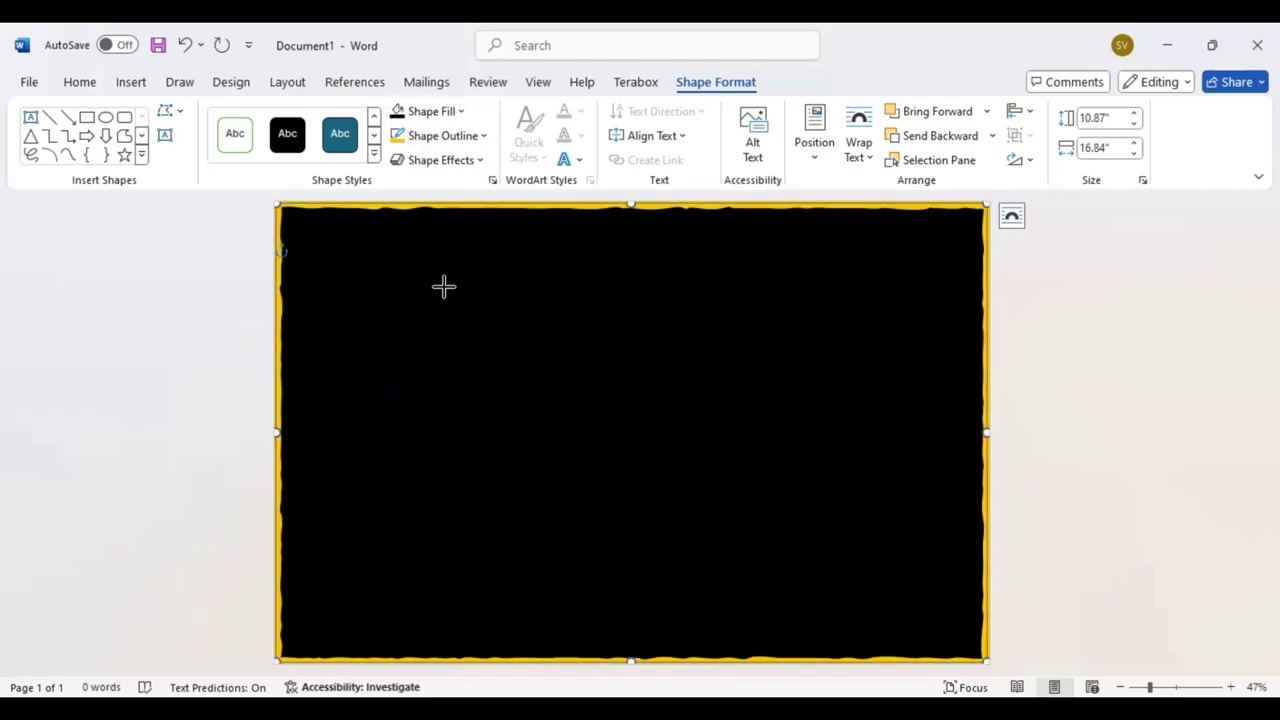
pyautogui.press('Escape')
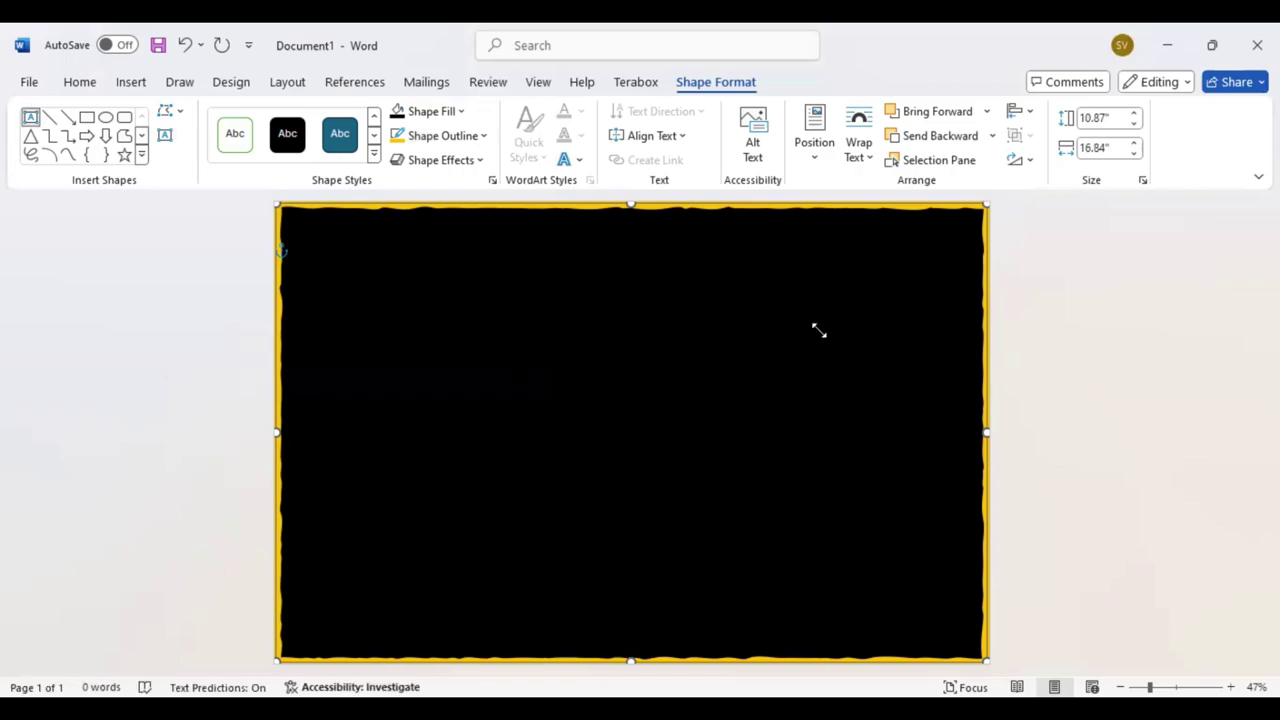
pyautogui.hotkey('ctrl', 'v')
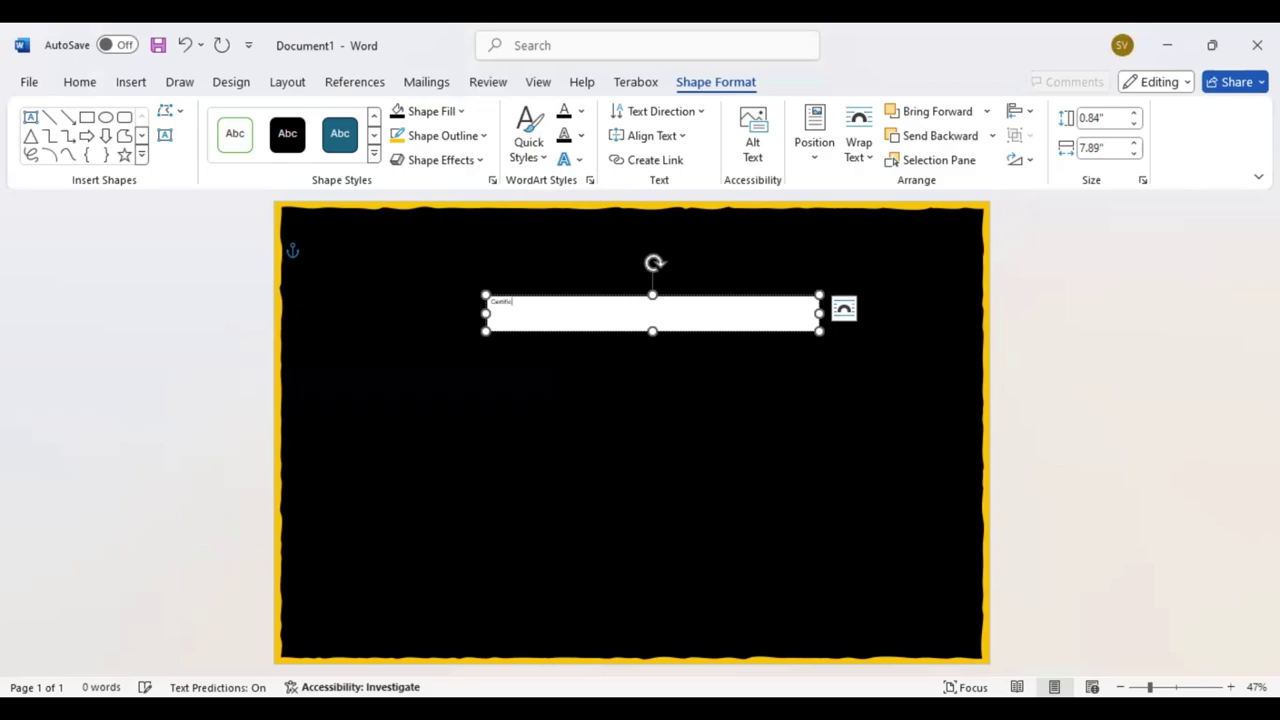
# - Remove the Certificate text box's outline and white fill so it sits transparently on black
pyautogui.moveTo(567, 324); pyautogui.dragTo(495, 310)
pyautogui.doubleClick(489, 310)
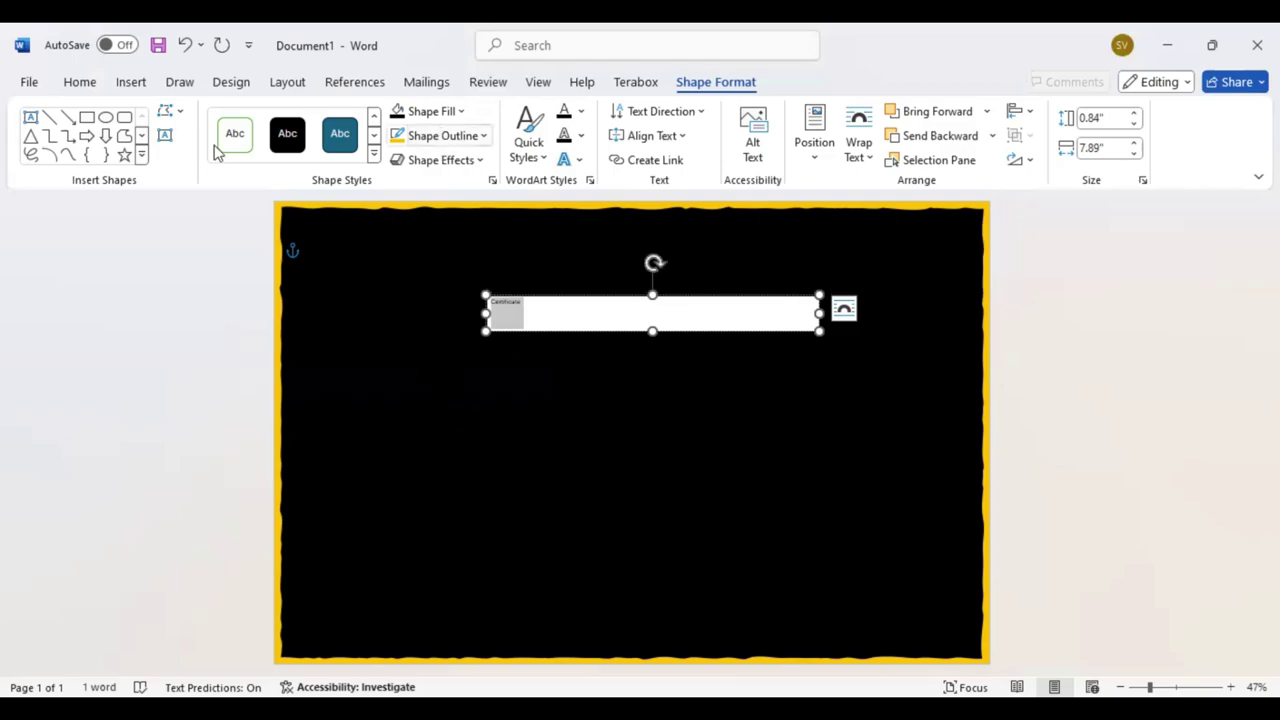
pyautogui.click(484, 136)
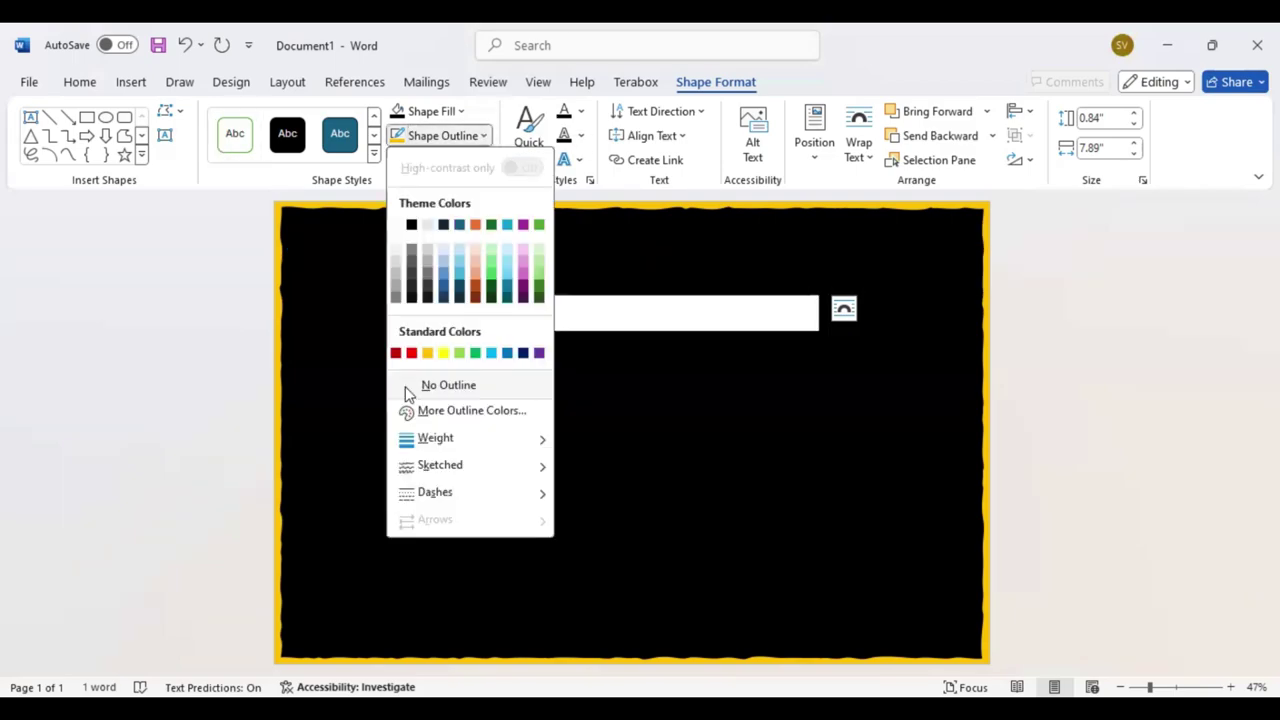
pyautogui.click(462, 112)
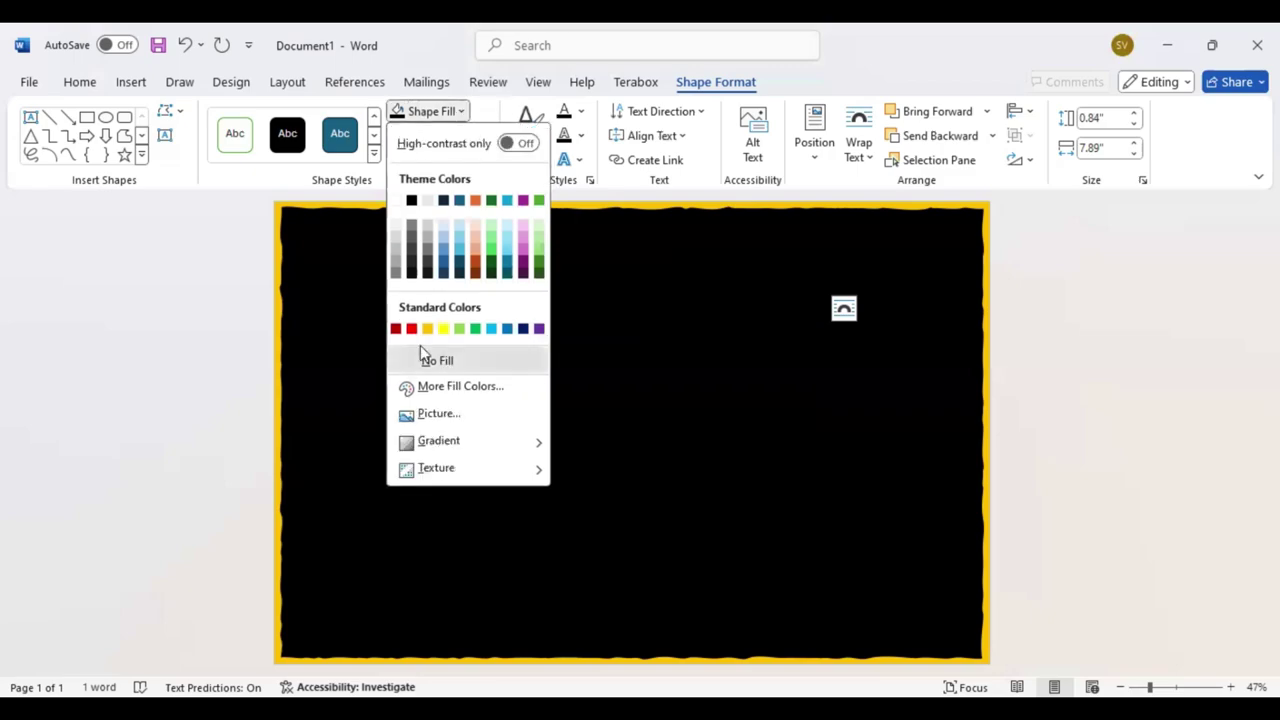
pyautogui.click(422, 358)
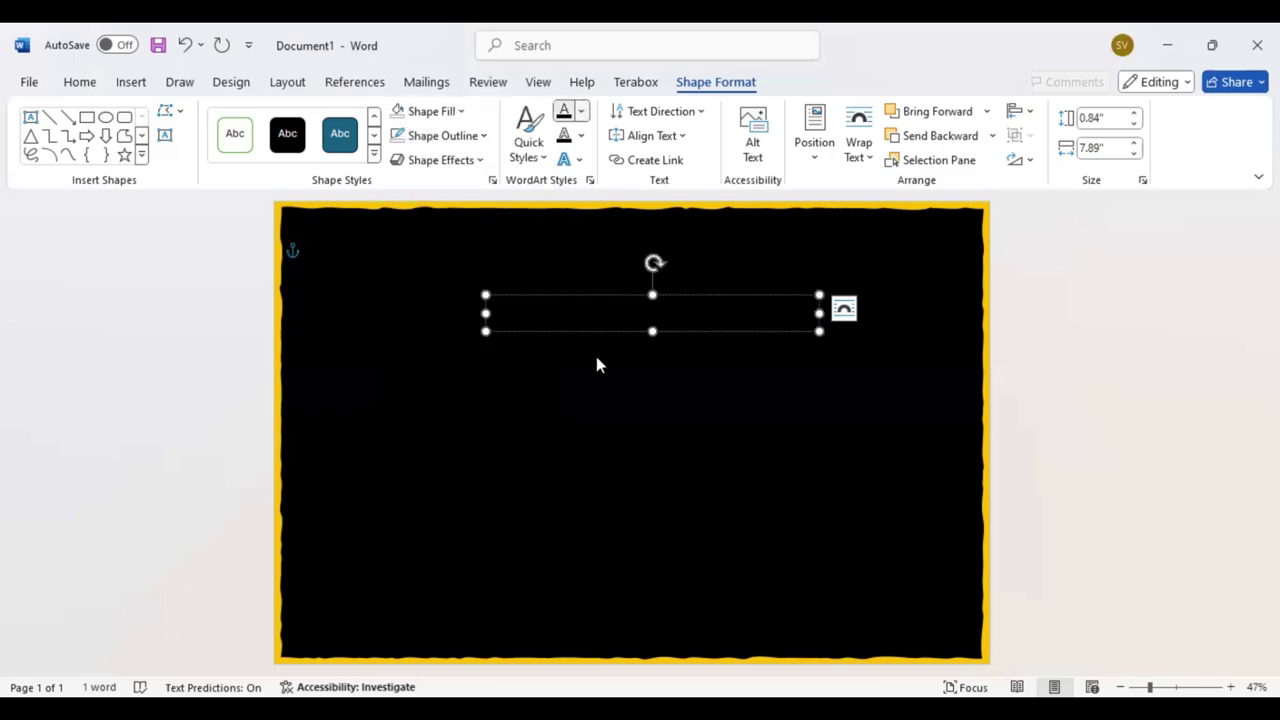
pyautogui.click(80, 84)
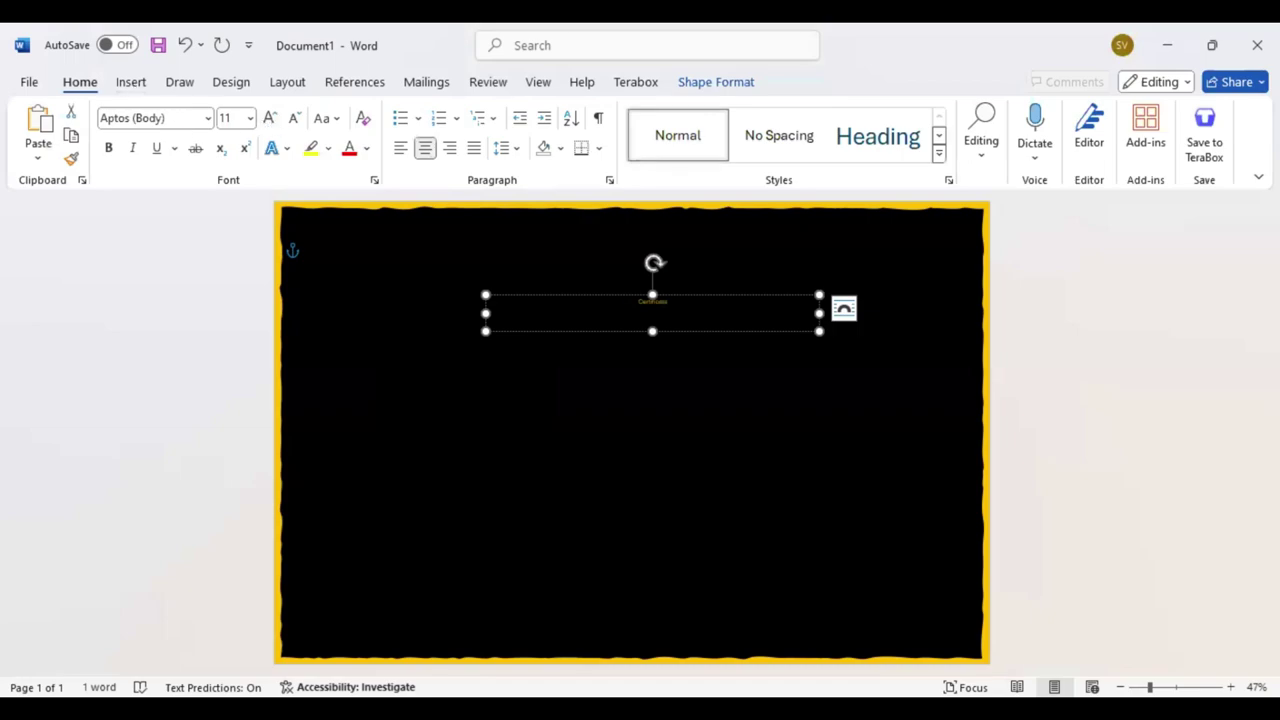
# - Set the title text to Baskerville Old Face in all uppercase
pyautogui.click(150, 118)
pyautogui.write('Baskerville Old Face')
pyautogui.press('Return')
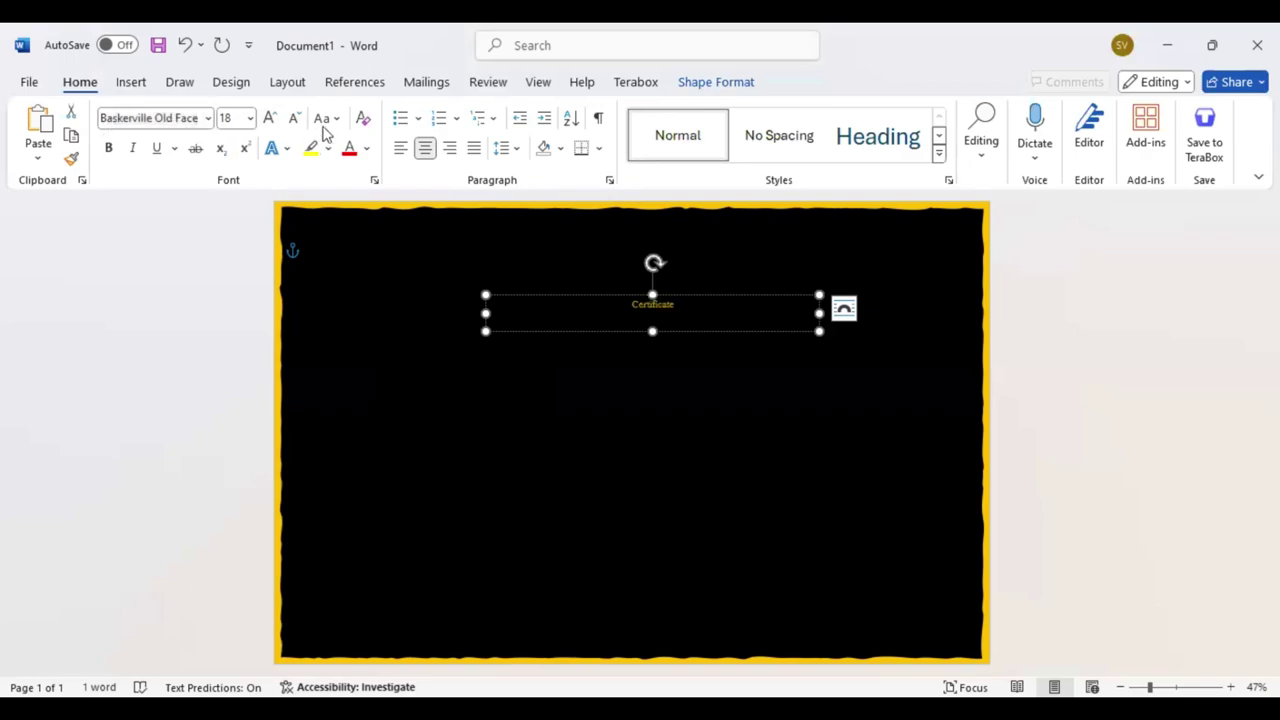
pyautogui.click(327, 118)
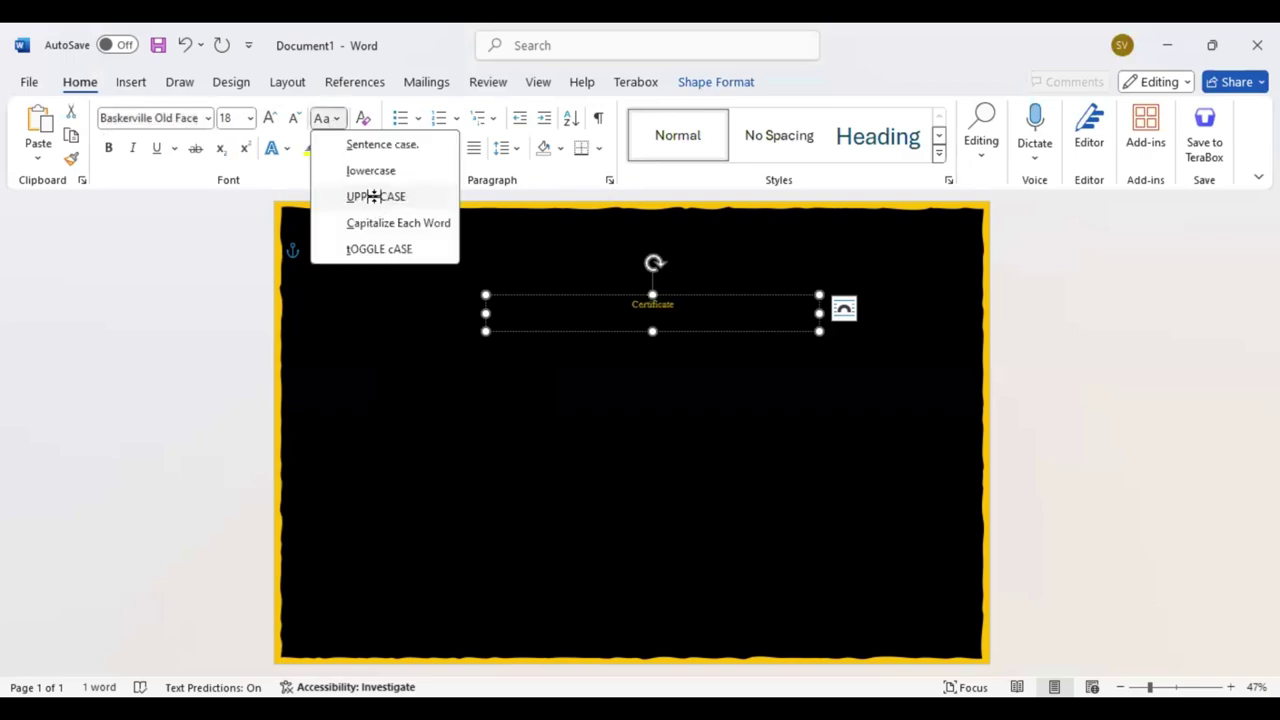
pyautogui.click(375, 197)
# - Enlarge CERTIFICATE to 110 pt, widen its box to fit, and duplicate the box below
pyautogui.click(268, 118)
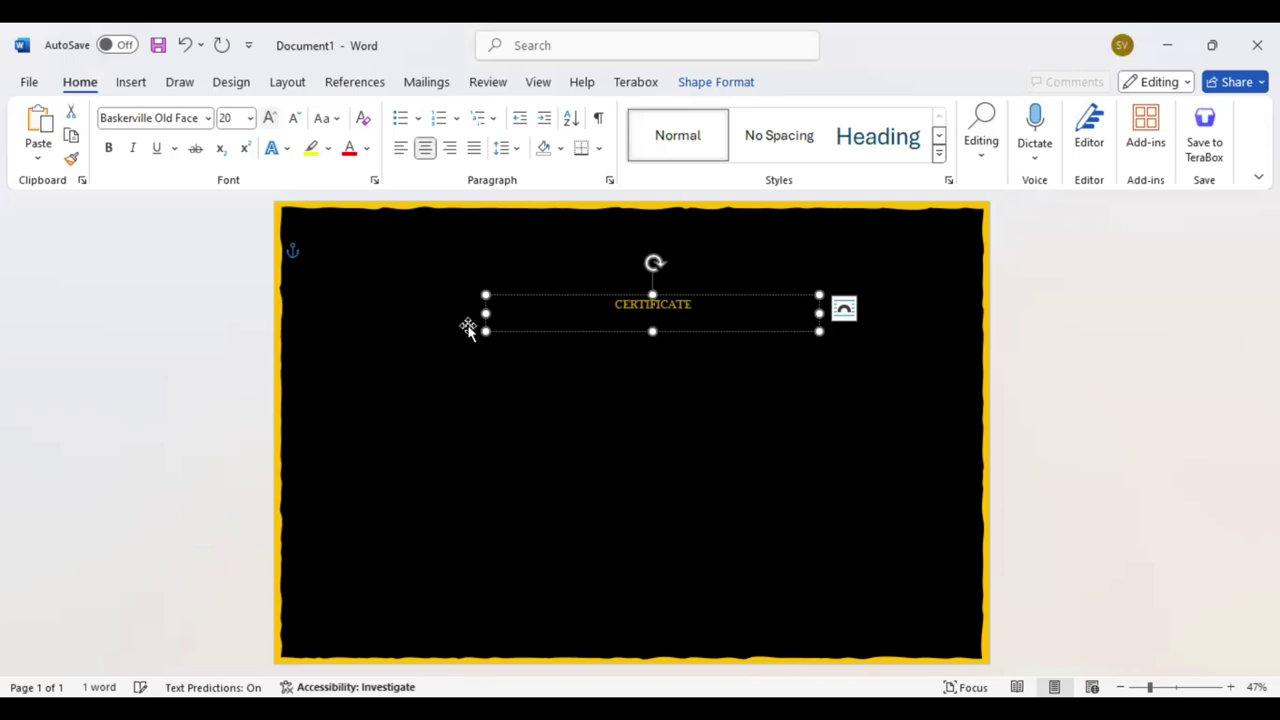
pyautogui.hotkey('ctrl', 'shift', 'p')
pyautogui.write('100')
pyautogui.press('Return')
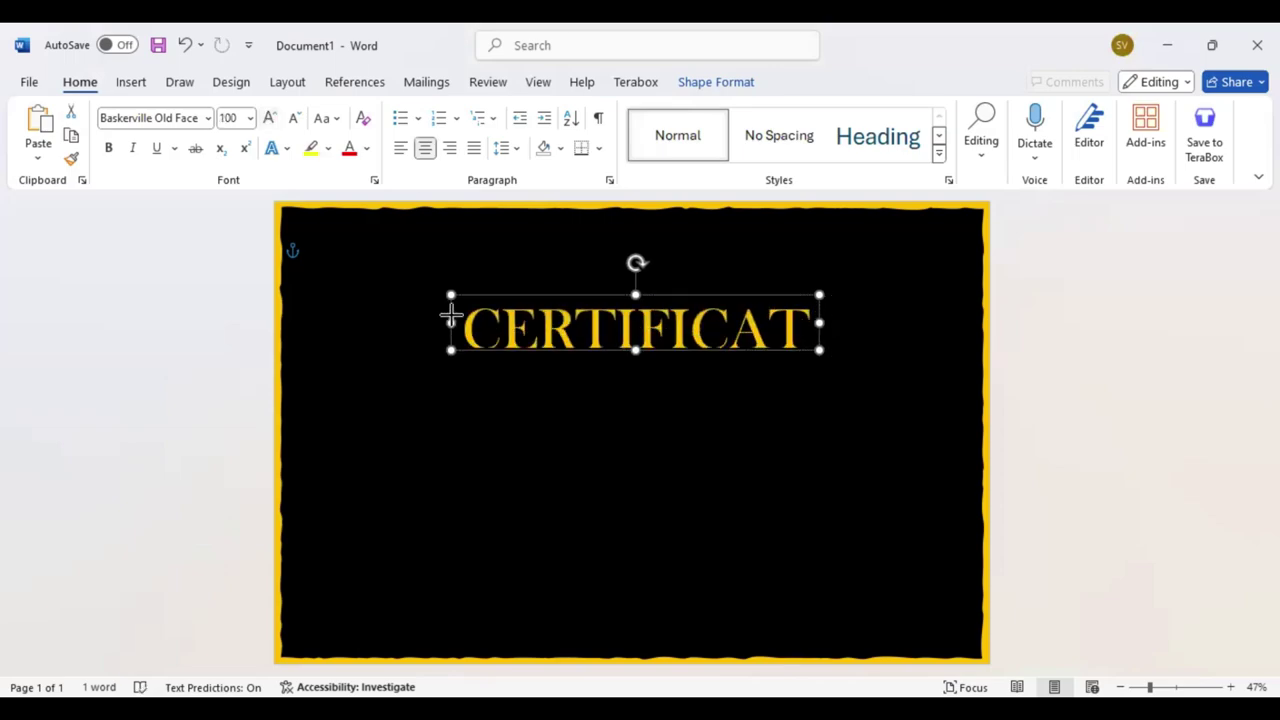
pyautogui.moveTo(451, 325); pyautogui.dragTo(418, 326)
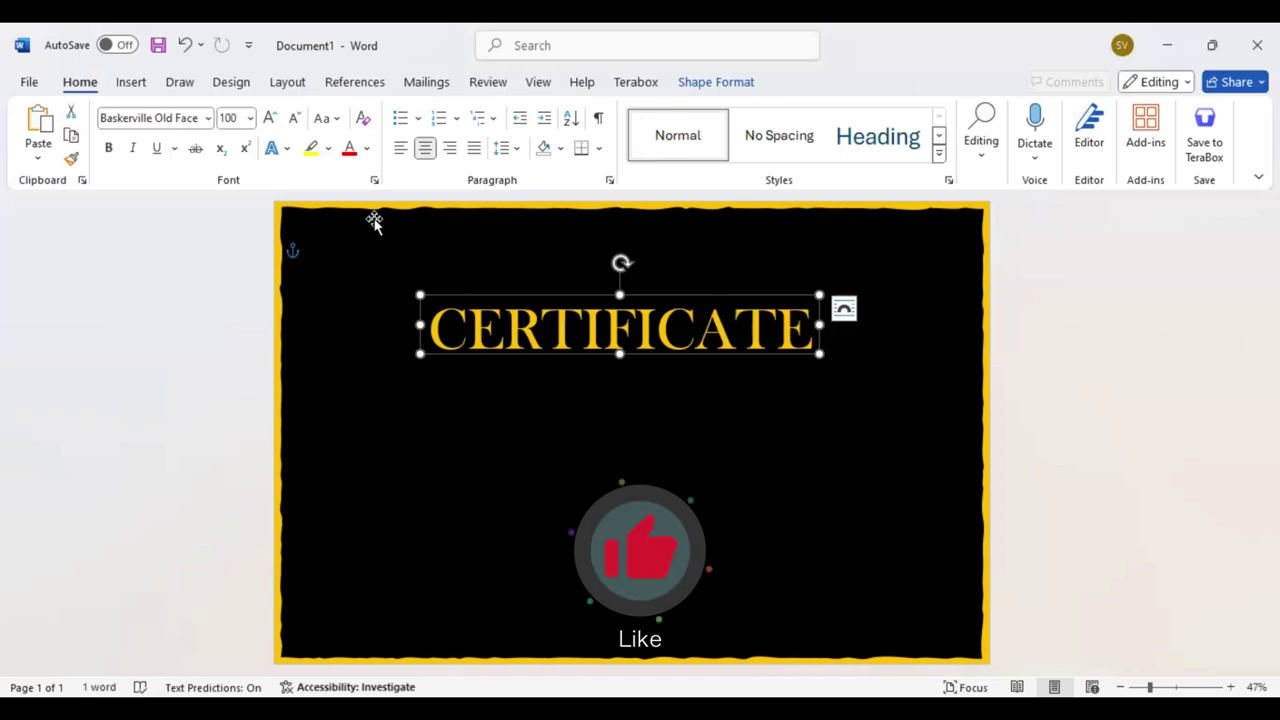
pyautogui.click(736, 268)
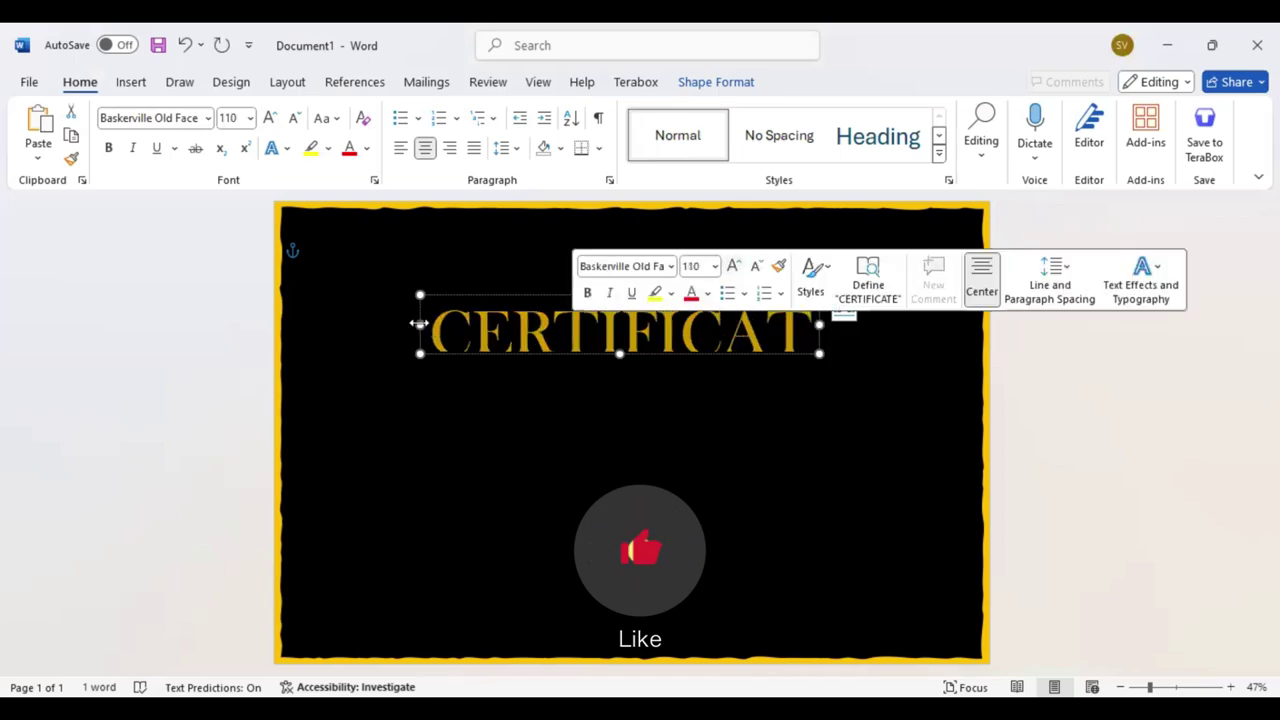
pyautogui.moveTo(420, 324); pyautogui.dragTo(390, 324)
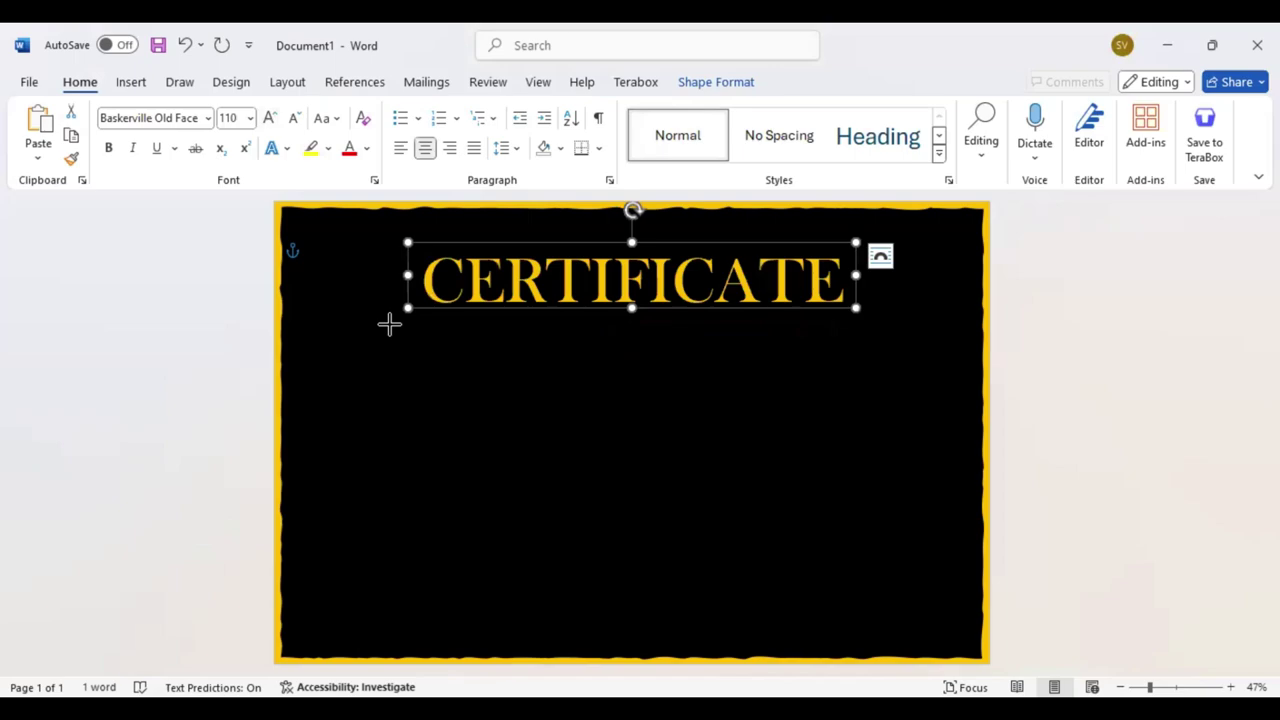
pyautogui.moveTo(650, 293); pyautogui.dragTo(650, 348)
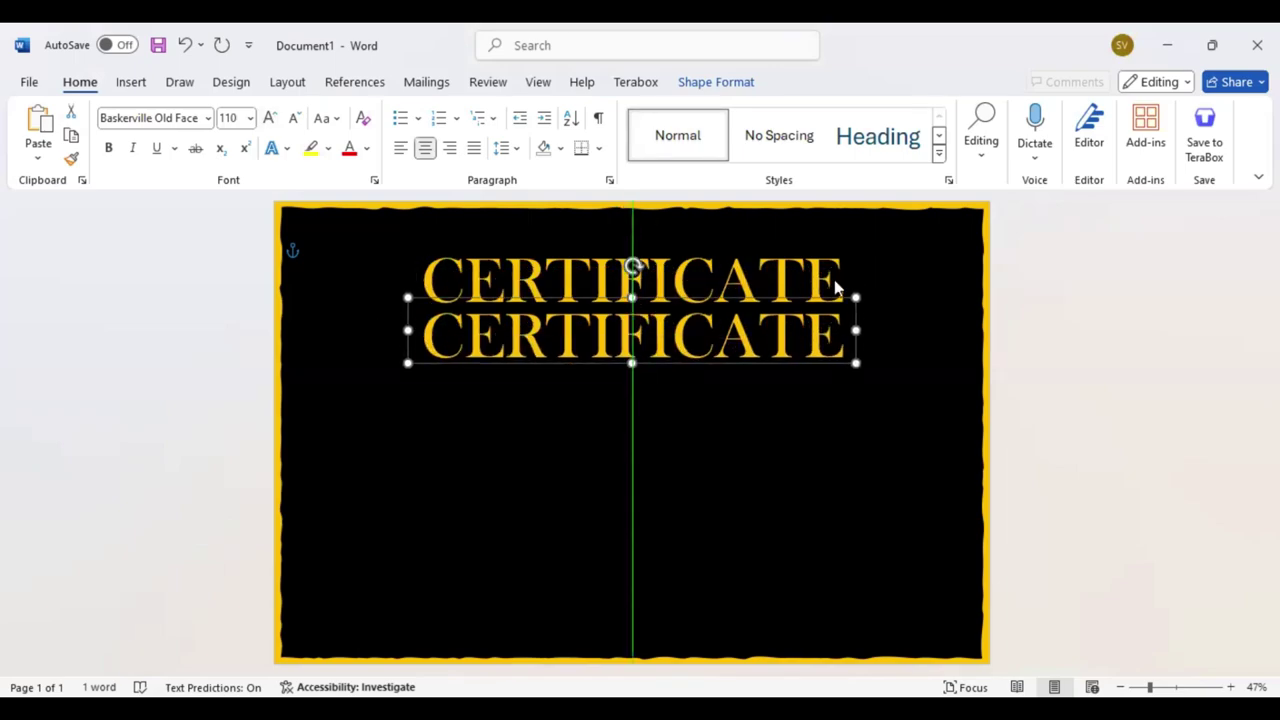
# - Place the title copy below and retype it as 'of Recognition', narrowing its box
pyautogui.moveTo(835, 287); pyautogui.dragTo(835, 290)
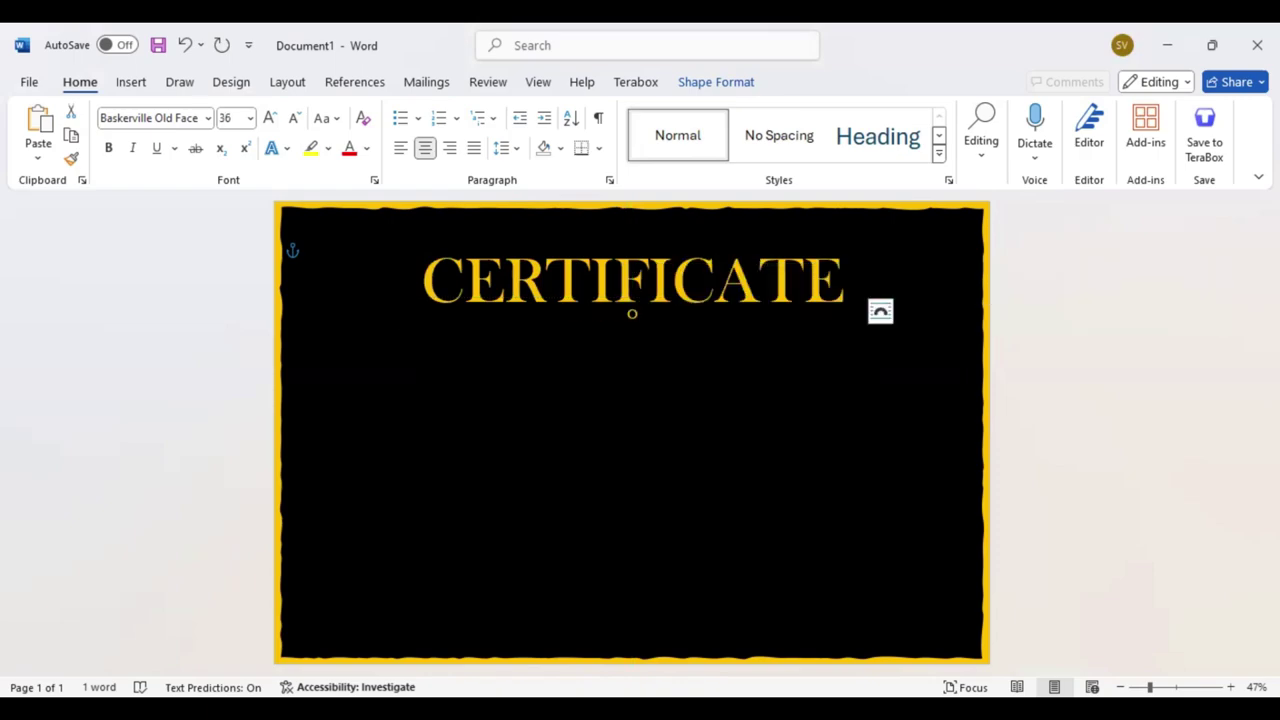
pyautogui.click(634, 313)
pyautogui.write('f R')
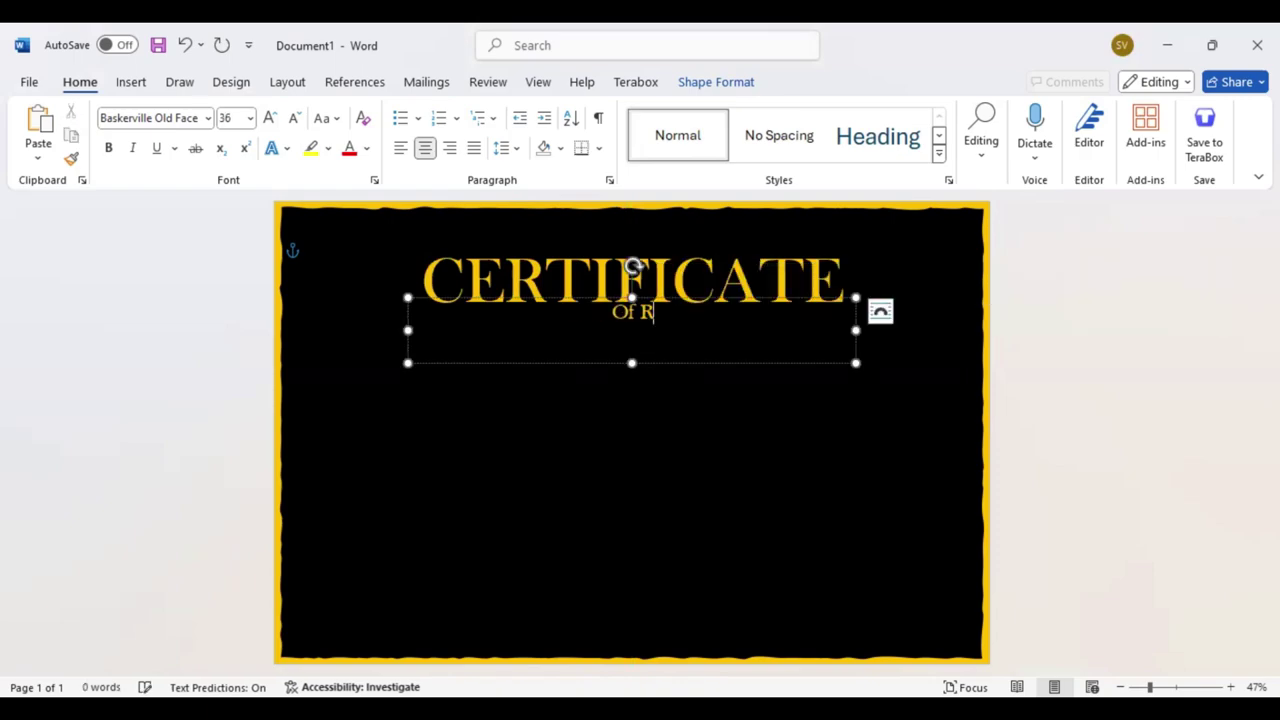
pyautogui.write('ecogni')
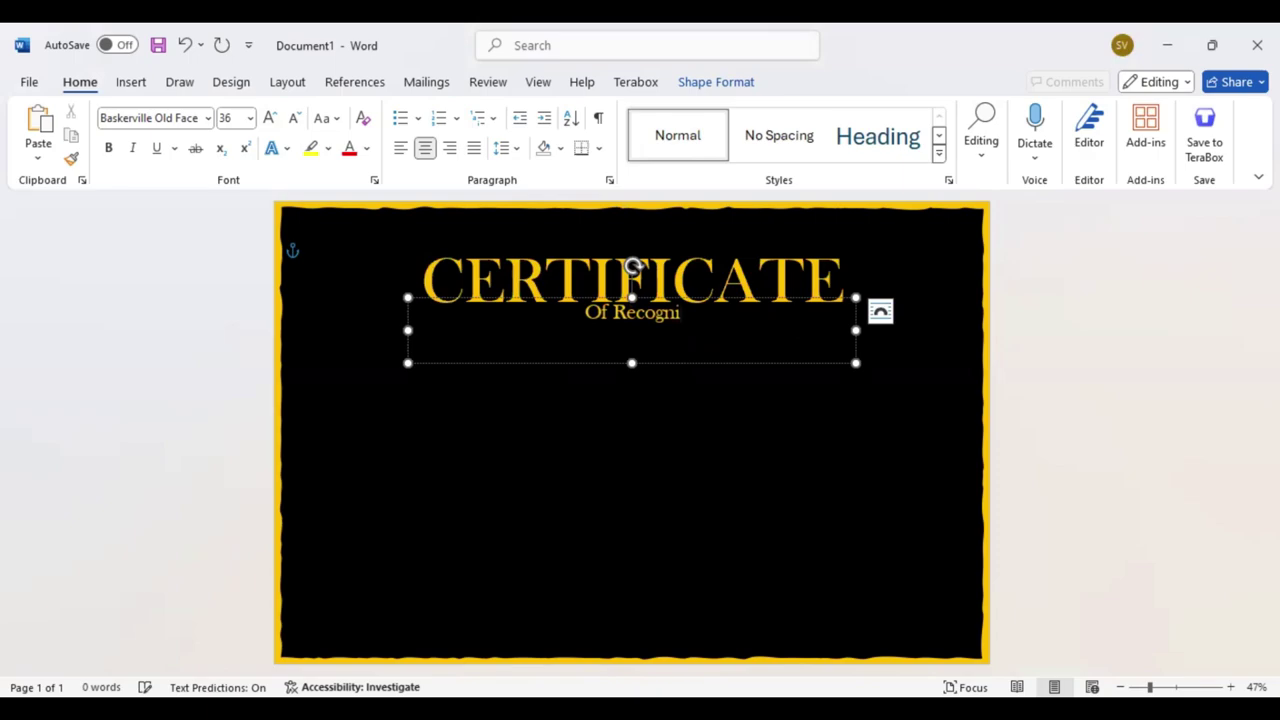
pyautogui.write('tion')
pyautogui.click(586, 312)
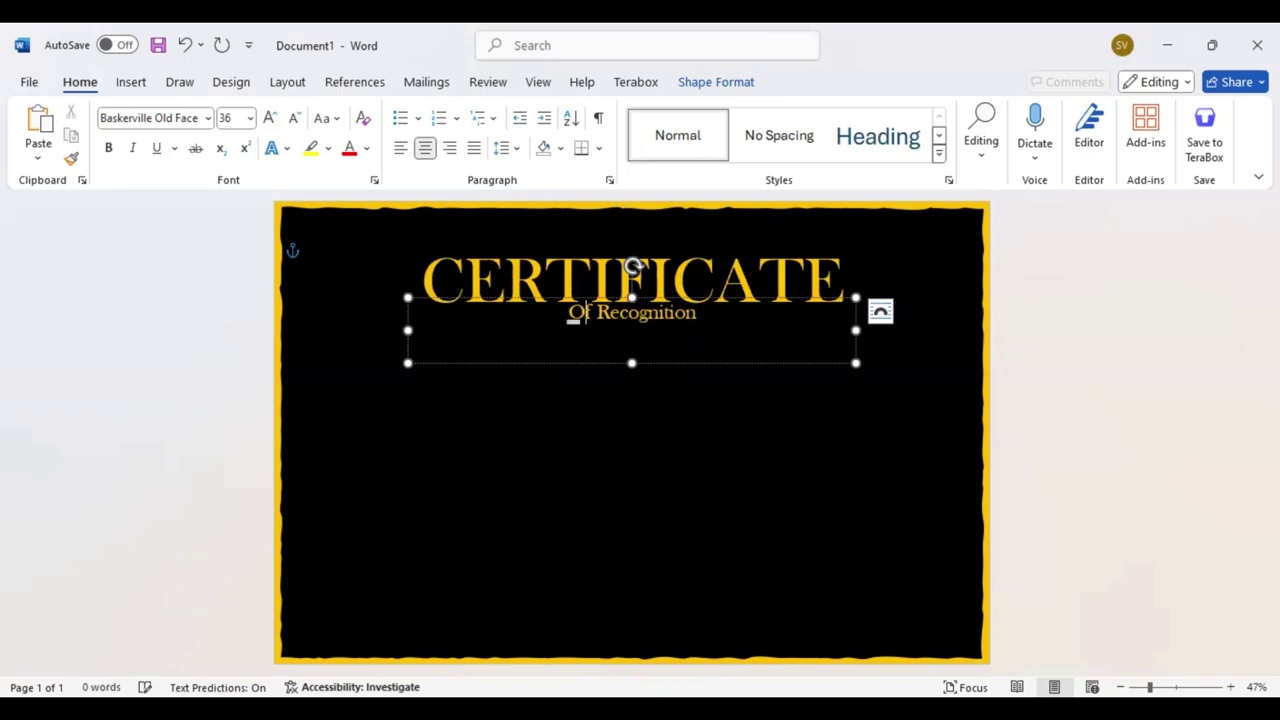
pyautogui.press('BackSpace')
pyautogui.write('o')
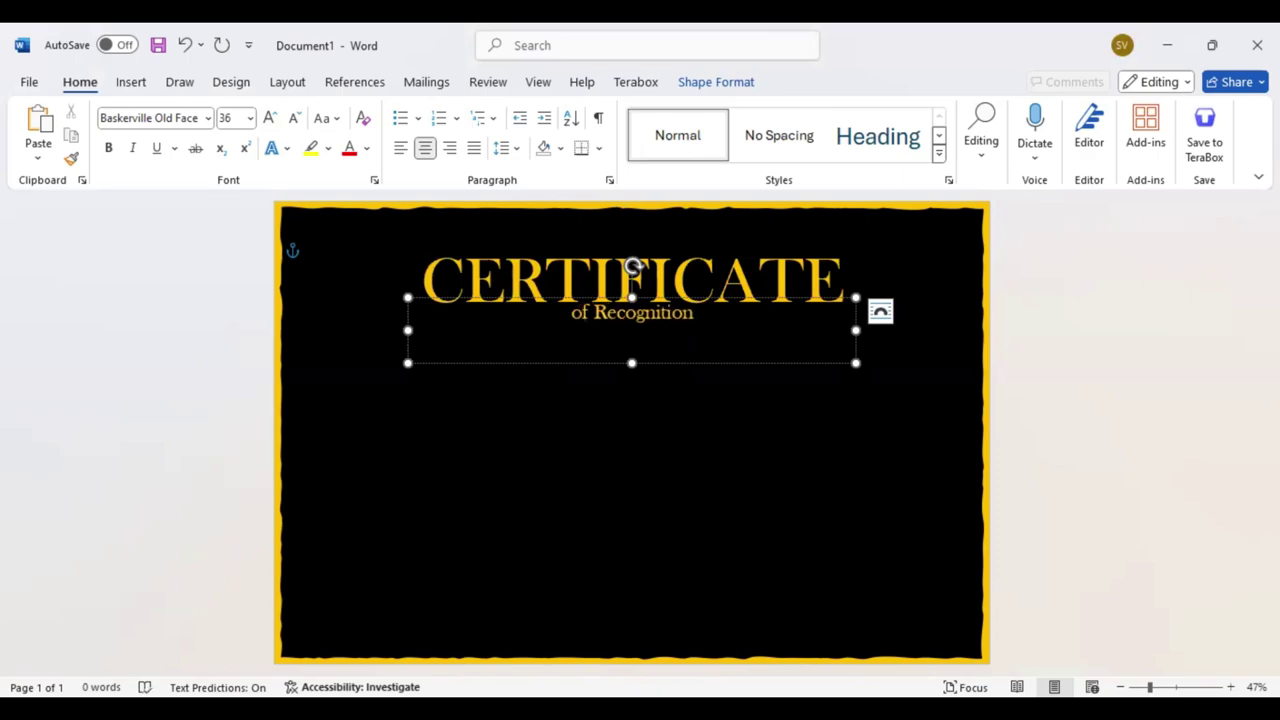
pyautogui.moveTo(856, 330); pyautogui.dragTo(625, 330)
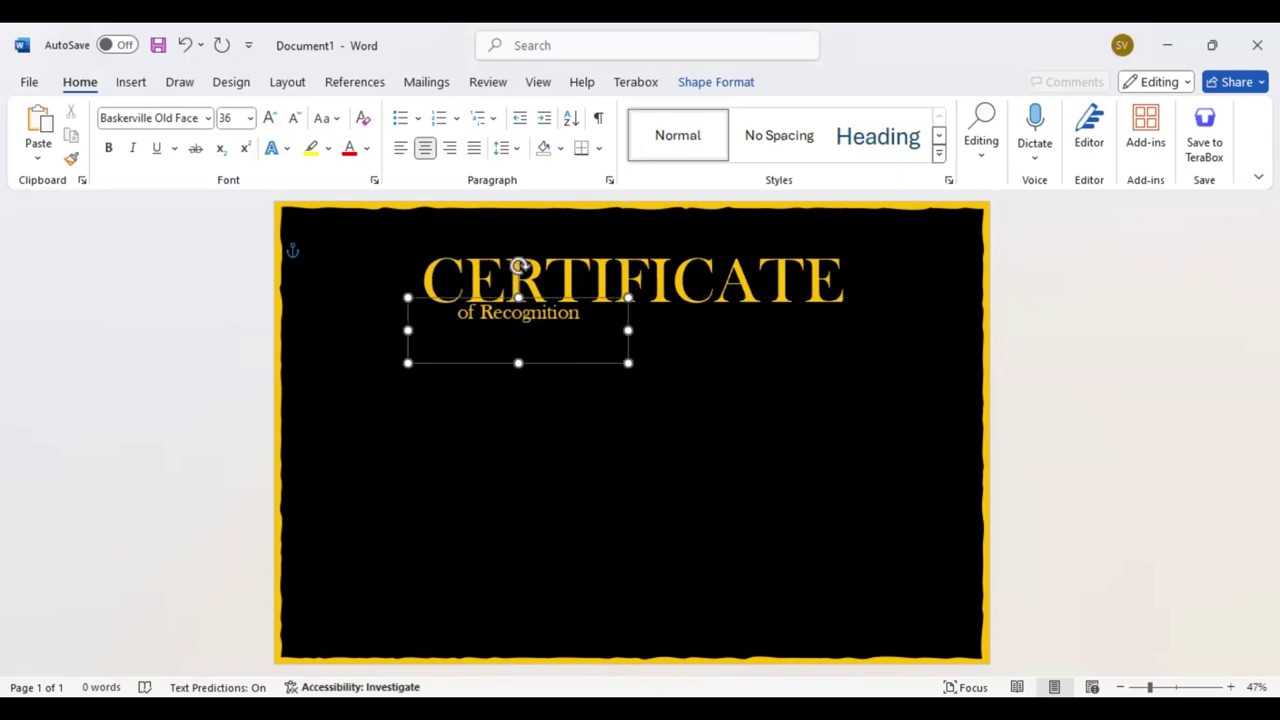
# - Set 'of Recognition' to 72 pt Brush Script MT and centre it beneath CERTIFICATE
pyautogui.tripleClick(520, 314)
pyautogui.click(565, 259)
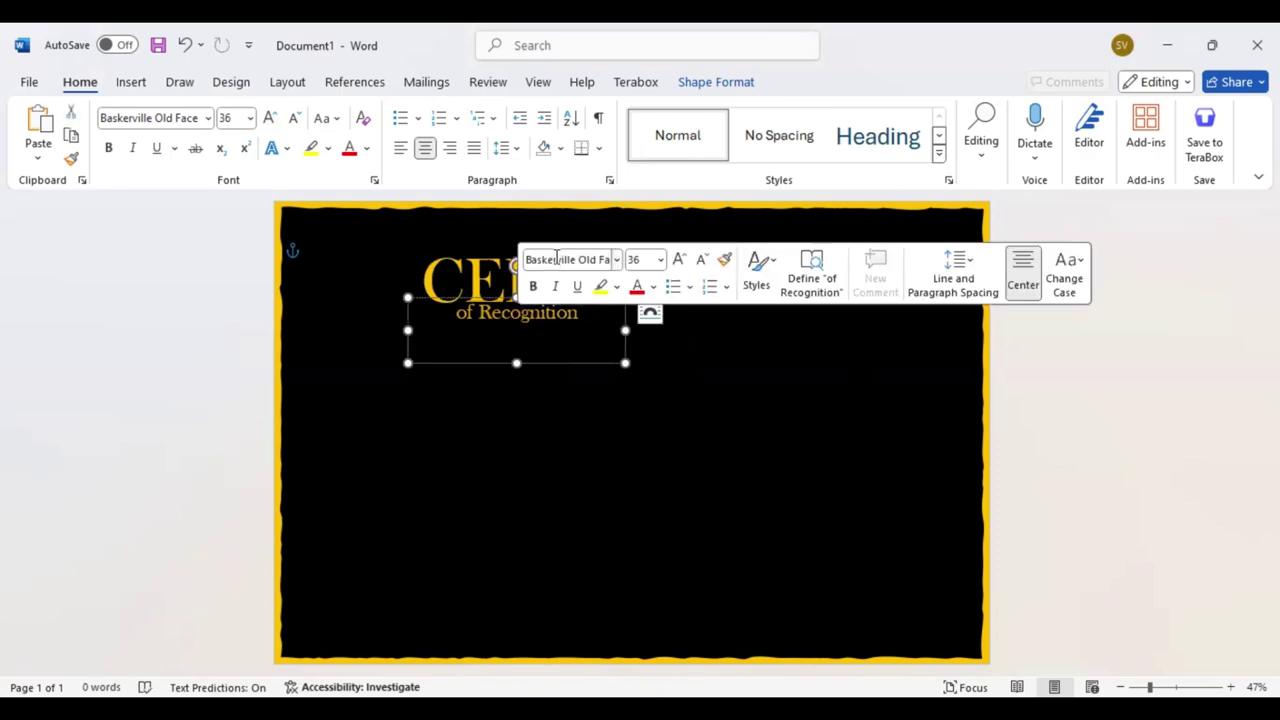
pyautogui.write('Brush Script MT')
pyautogui.press('Return')
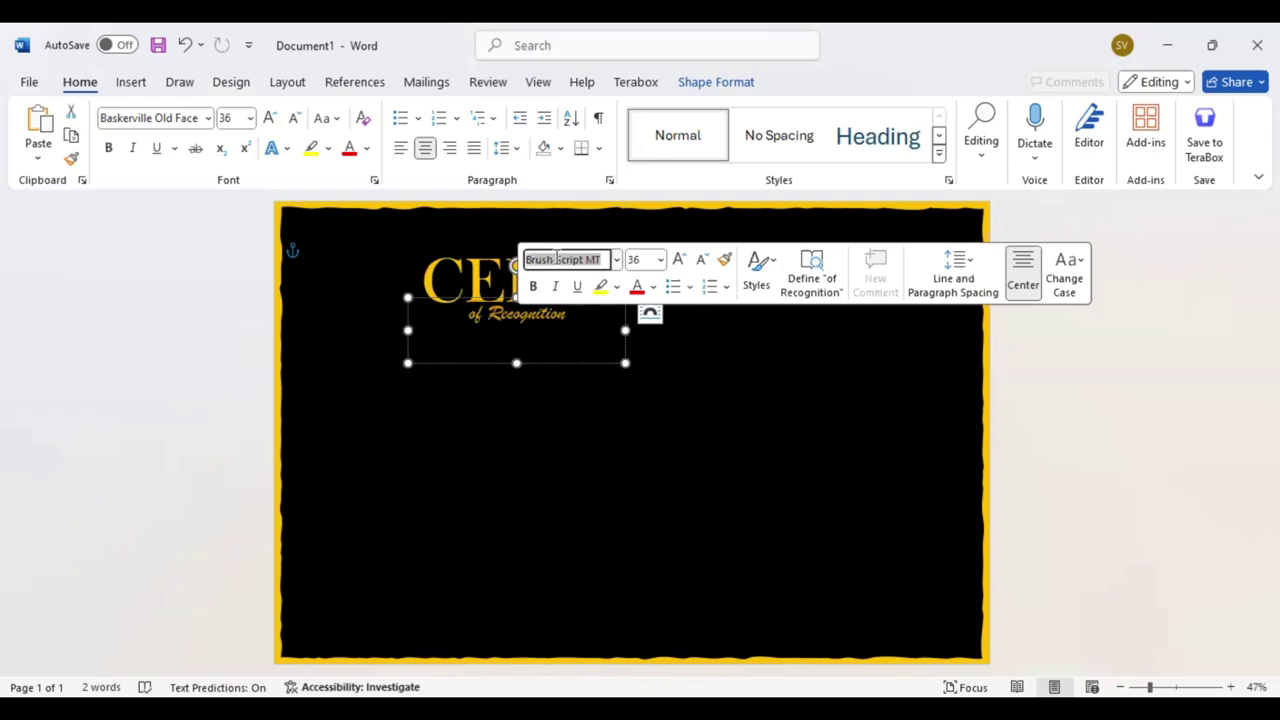
pyautogui.click(680, 260)
pyautogui.click(680, 260)
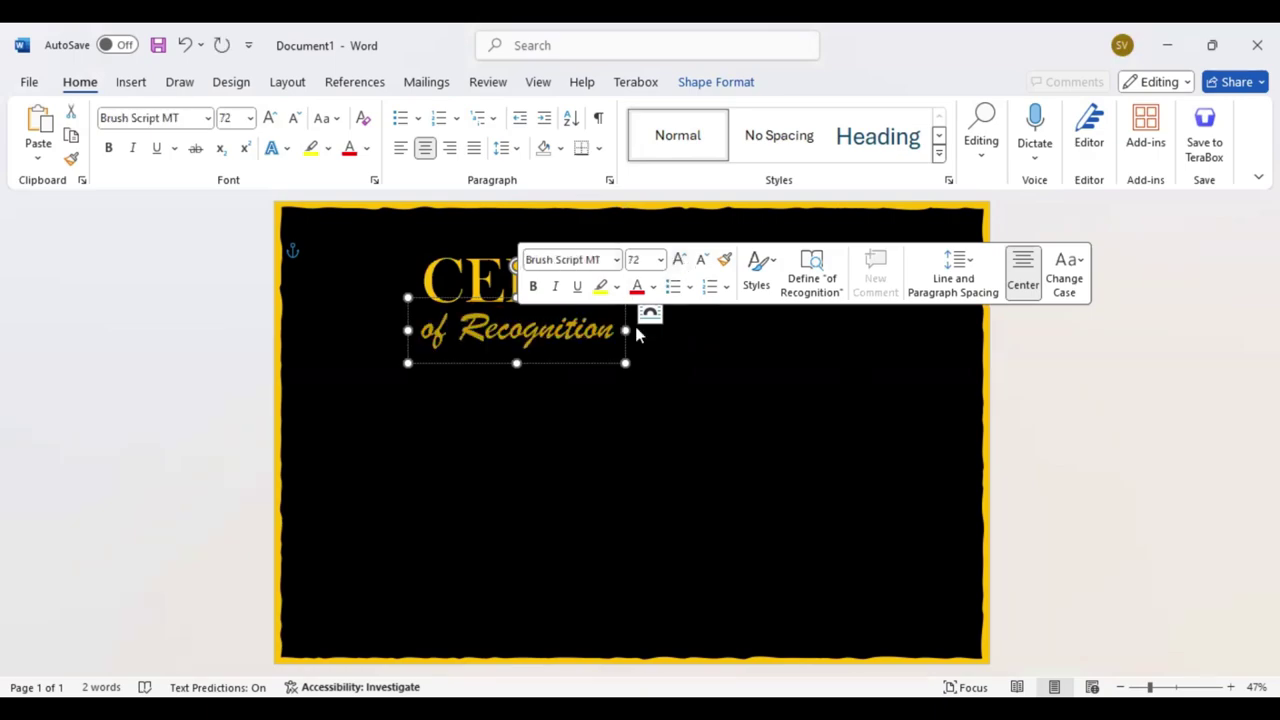
pyautogui.click(549, 370)
pyautogui.moveTo(548, 372); pyautogui.dragTo(663, 369)
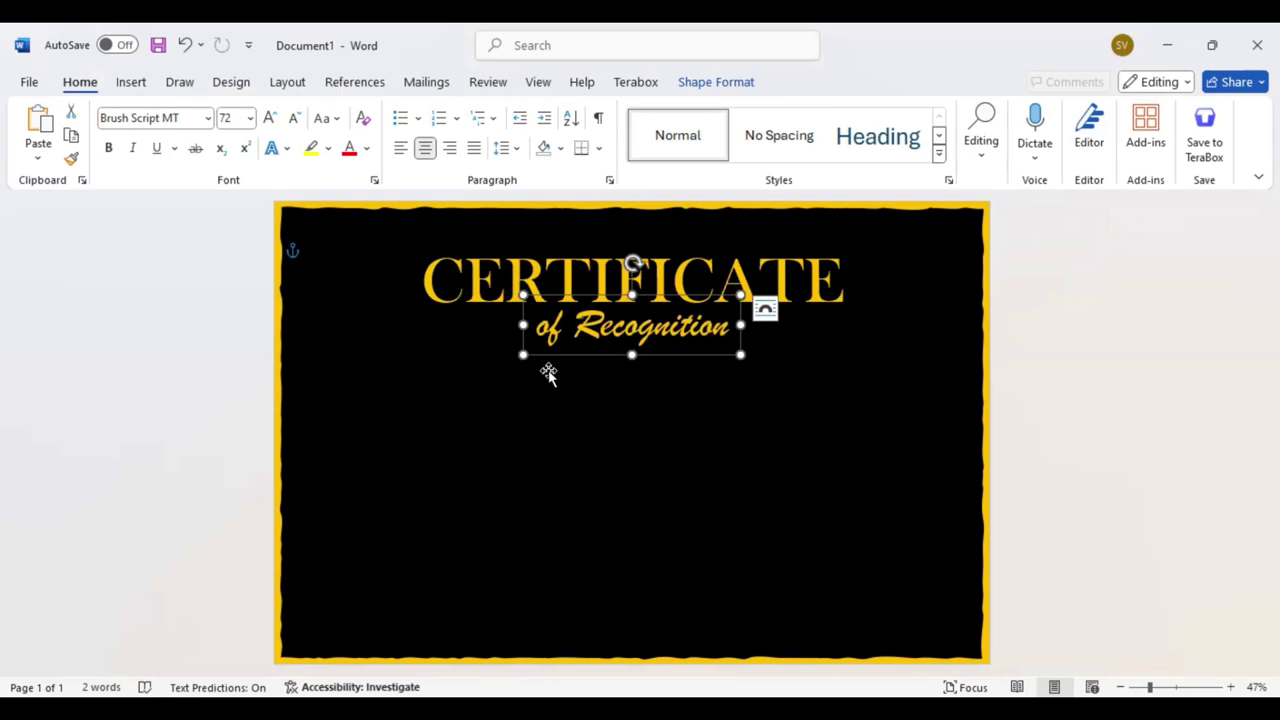
pyautogui.moveTo(548, 373); pyautogui.dragTo(548, 371)
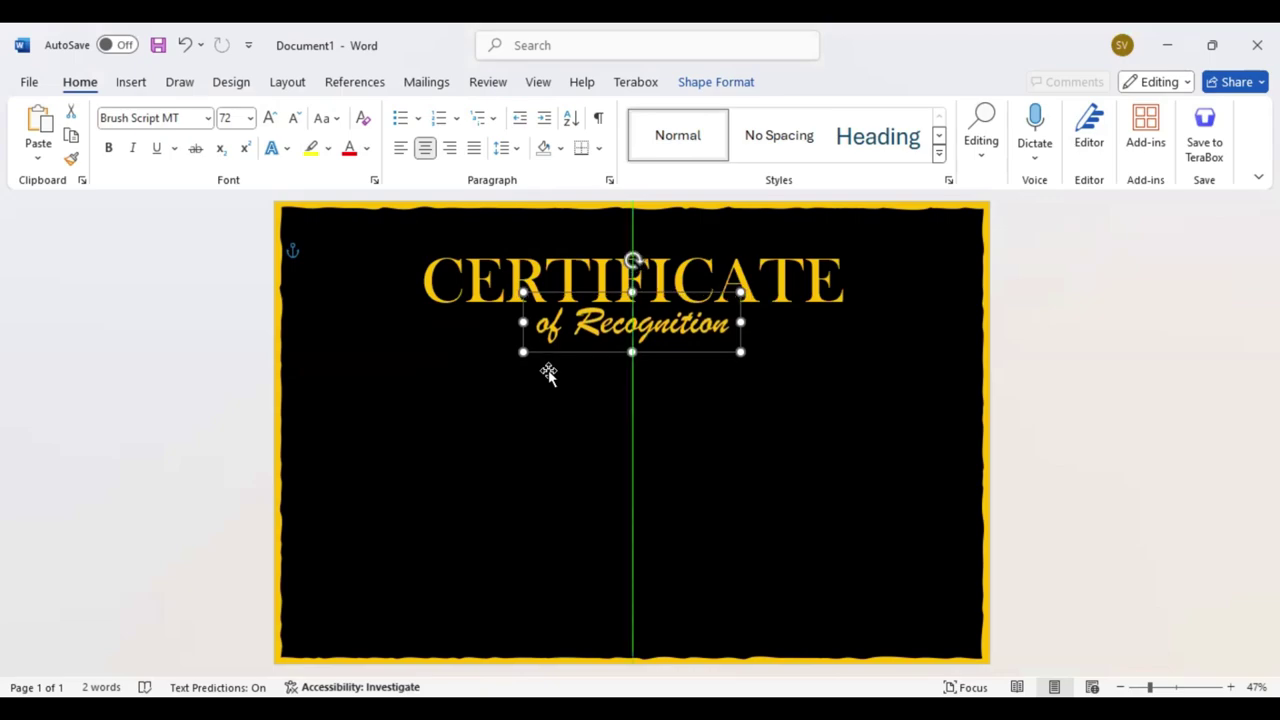
pyautogui.click(131, 84)
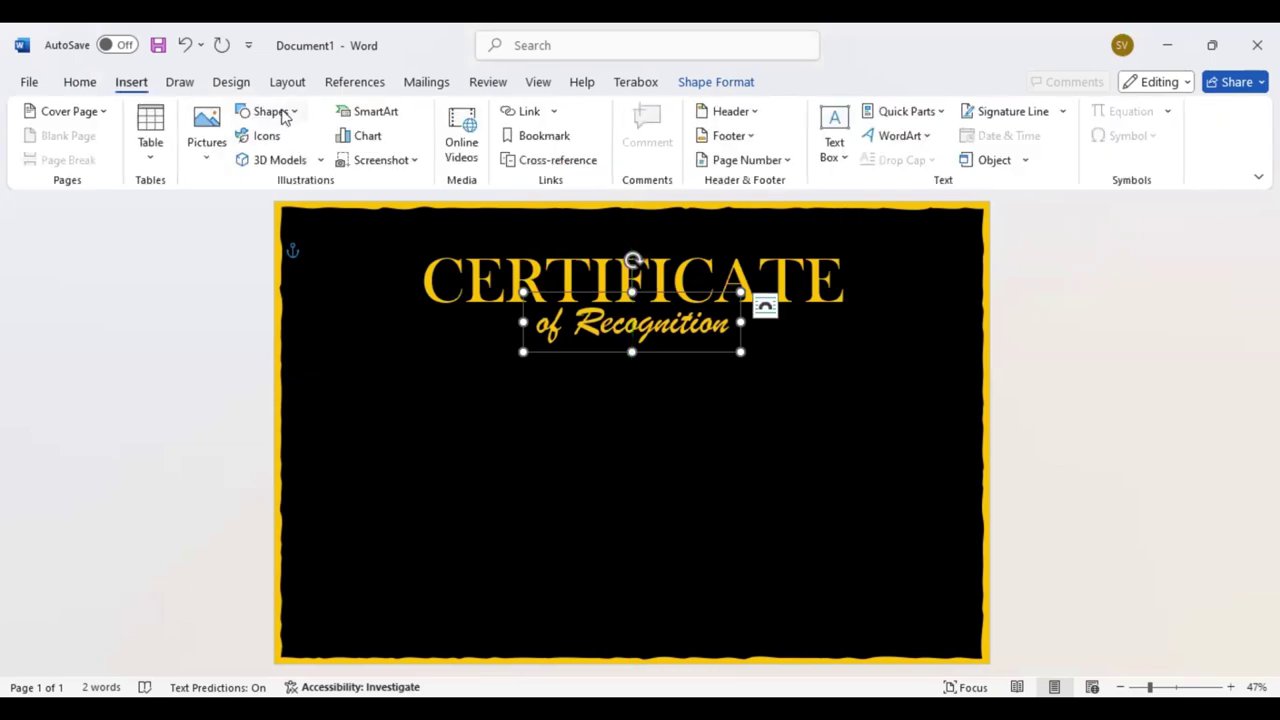
# - Draw a 2.31" horizontal line left of the subtitle, undoing an accidental background move
pyautogui.click(270, 111)
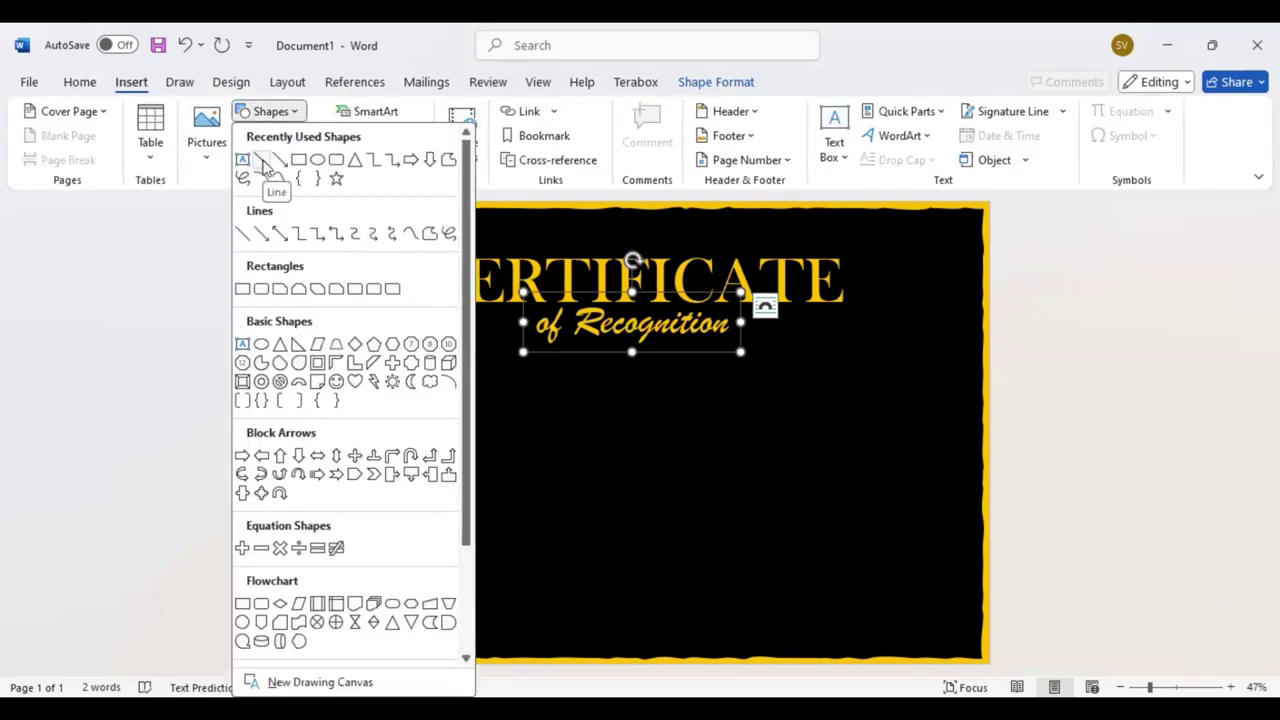
pyautogui.click(263, 162)
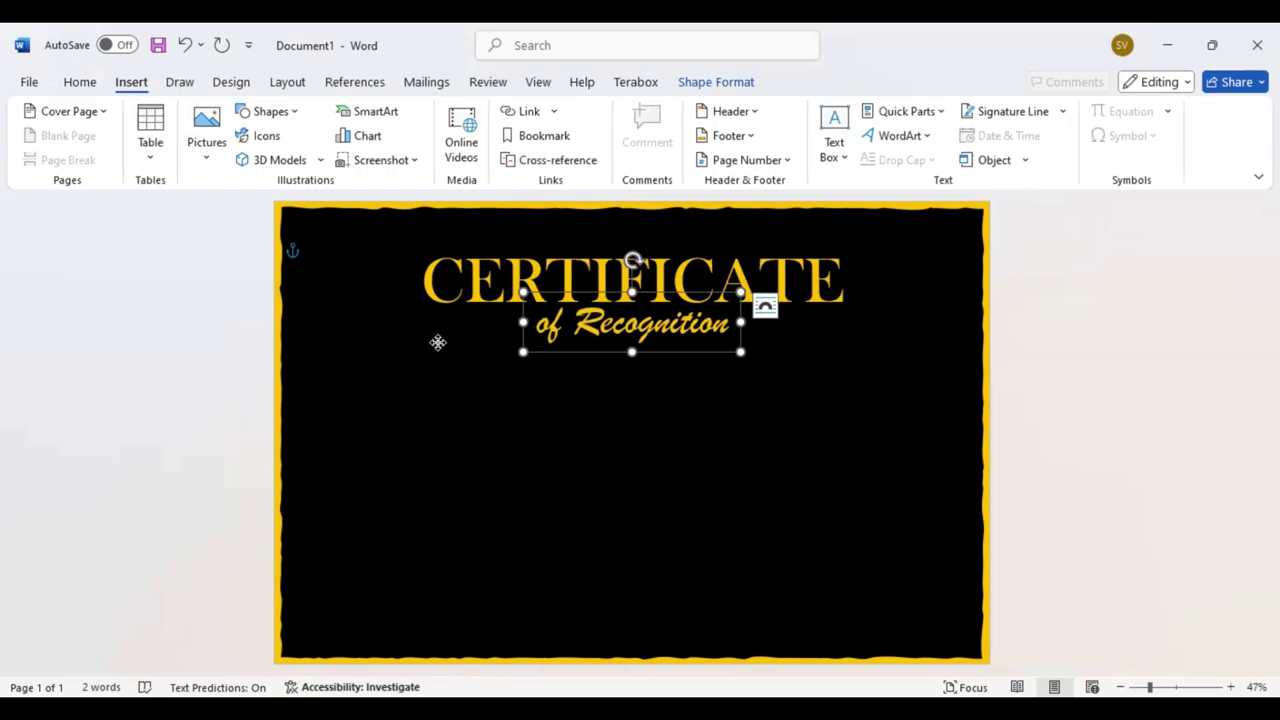
pyautogui.moveTo(374, 306); pyautogui.dragTo(415, 306)
pyautogui.click(184, 50)
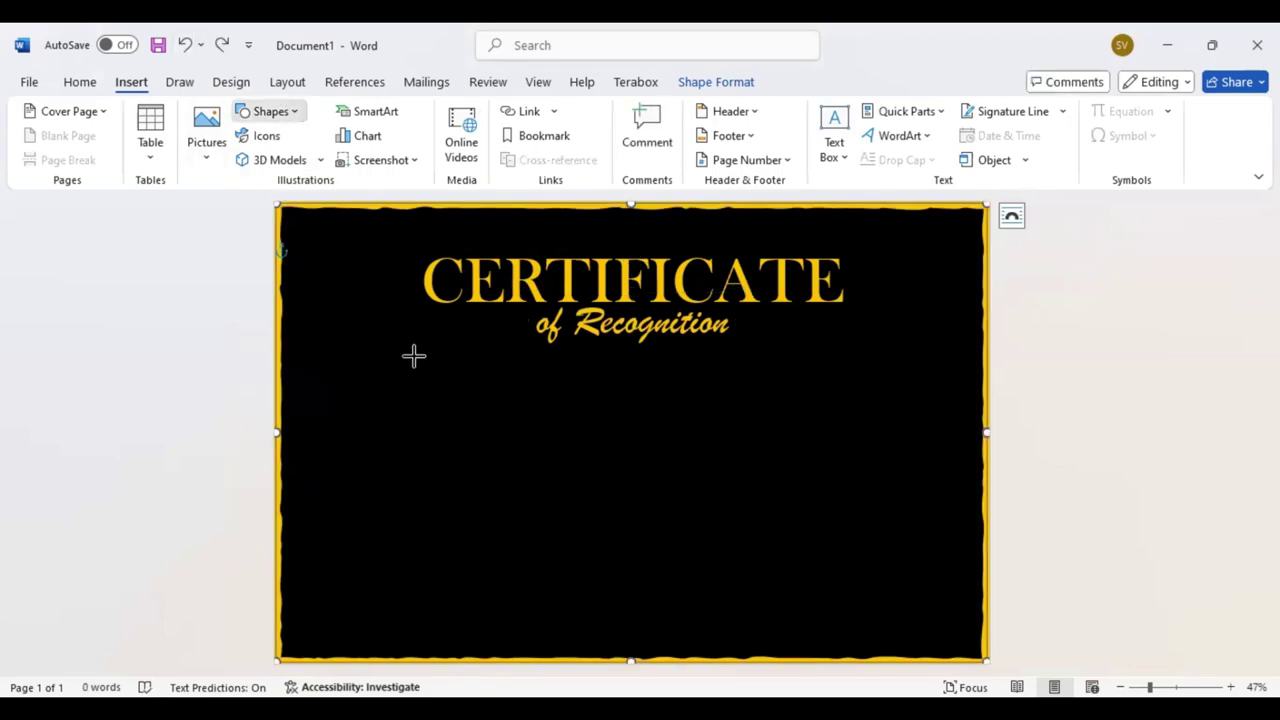
pyautogui.moveTo(405, 347); pyautogui.dragTo(502, 347)
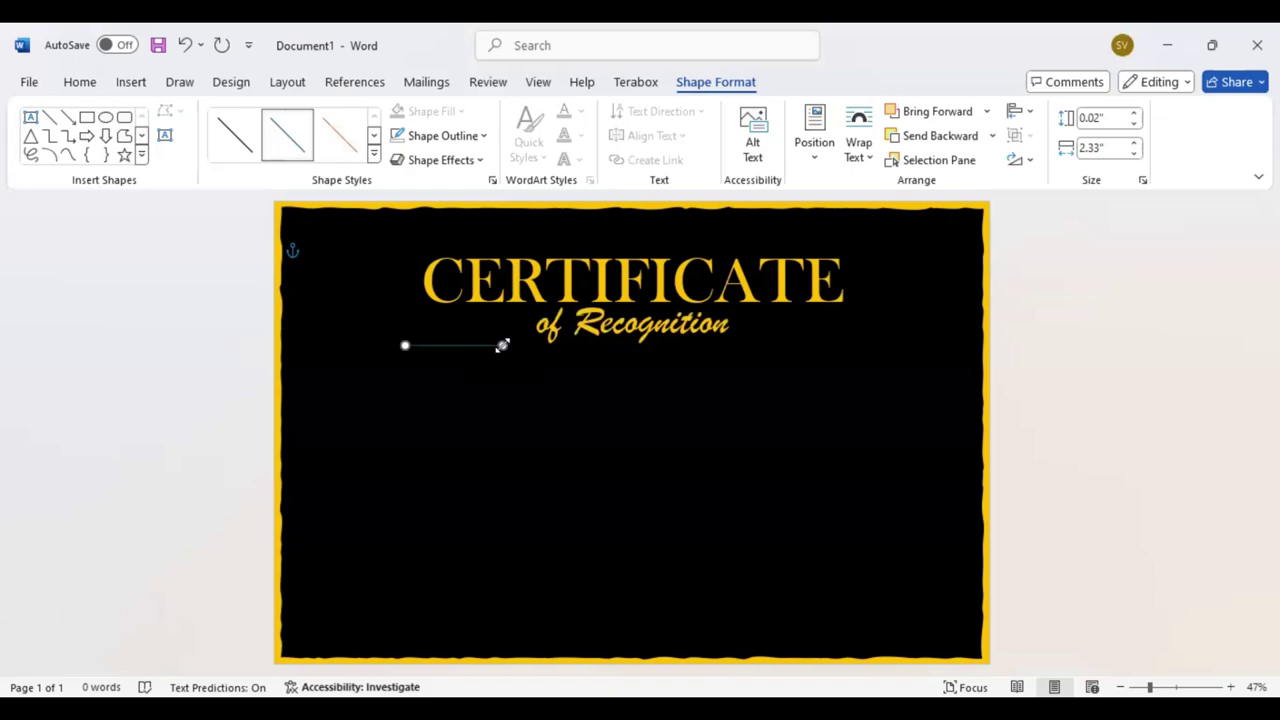
pyautogui.moveTo(502, 347); pyautogui.dragTo(502, 345)
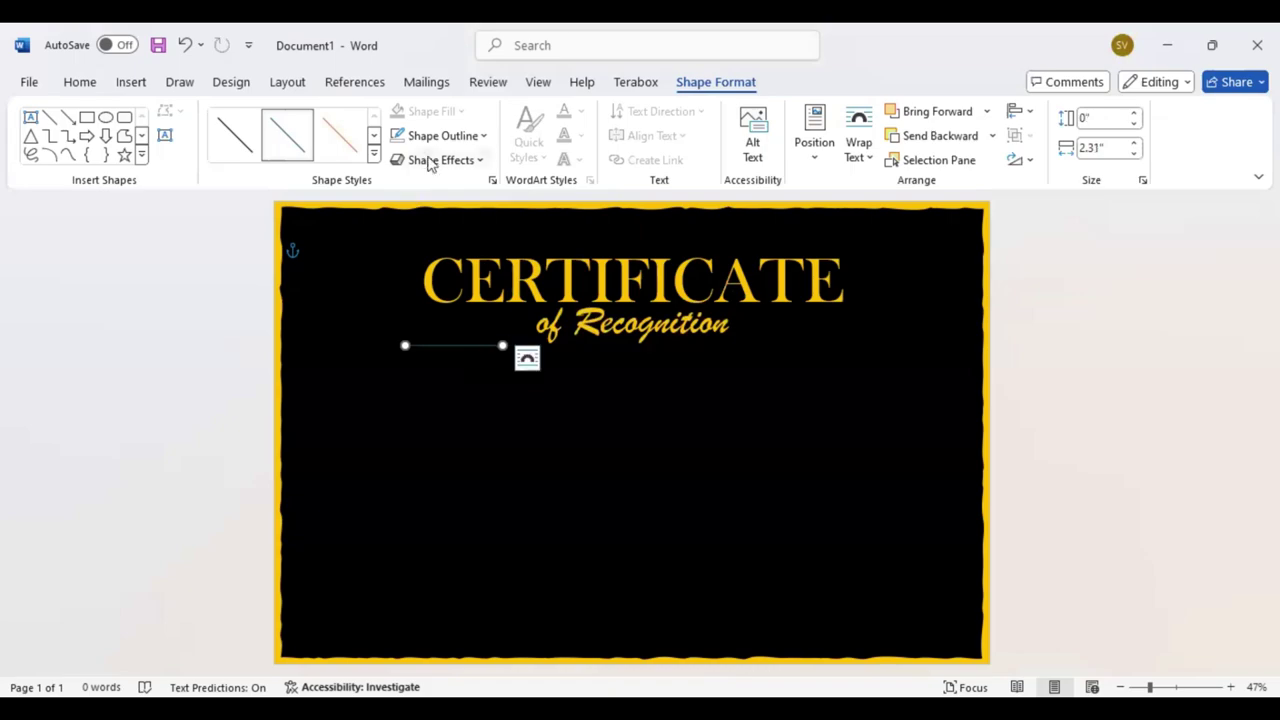
# - Make the line 6 pt and round-dotted, shortened to 1.69" beside 'of Recognition'
pyautogui.click(485, 138)
pyautogui.moveTo(537, 440)
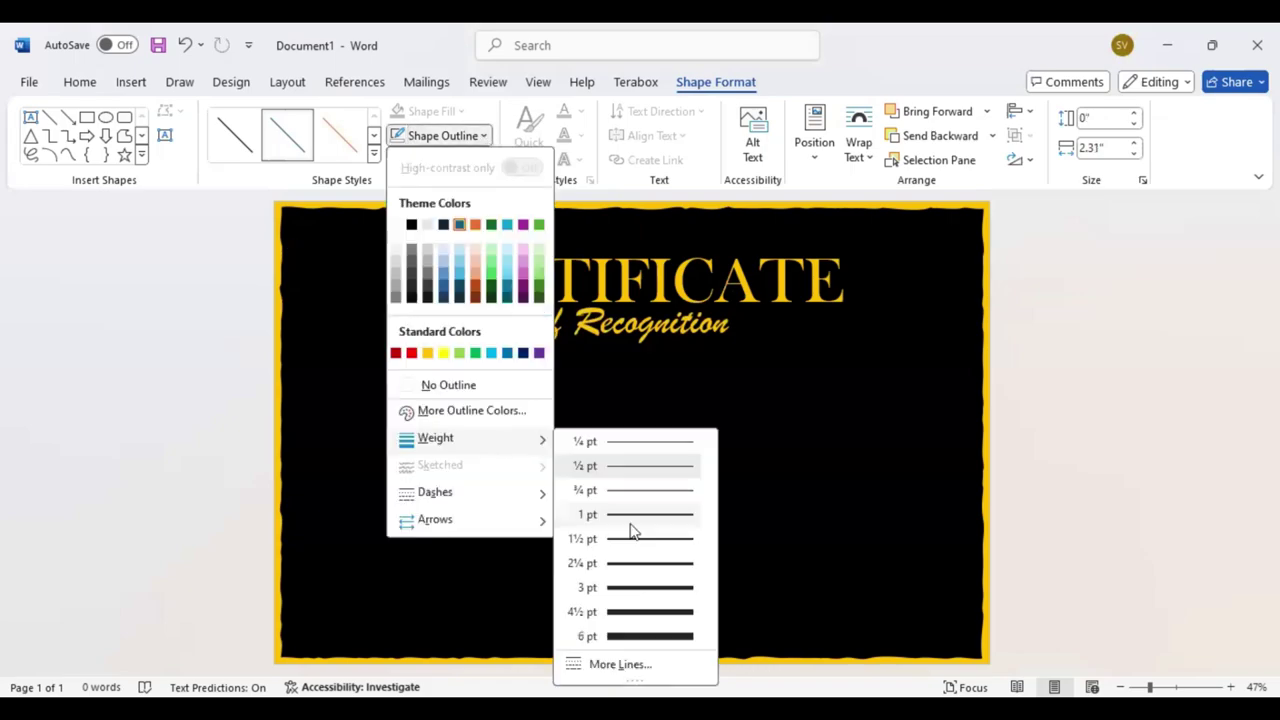
pyautogui.click(638, 637)
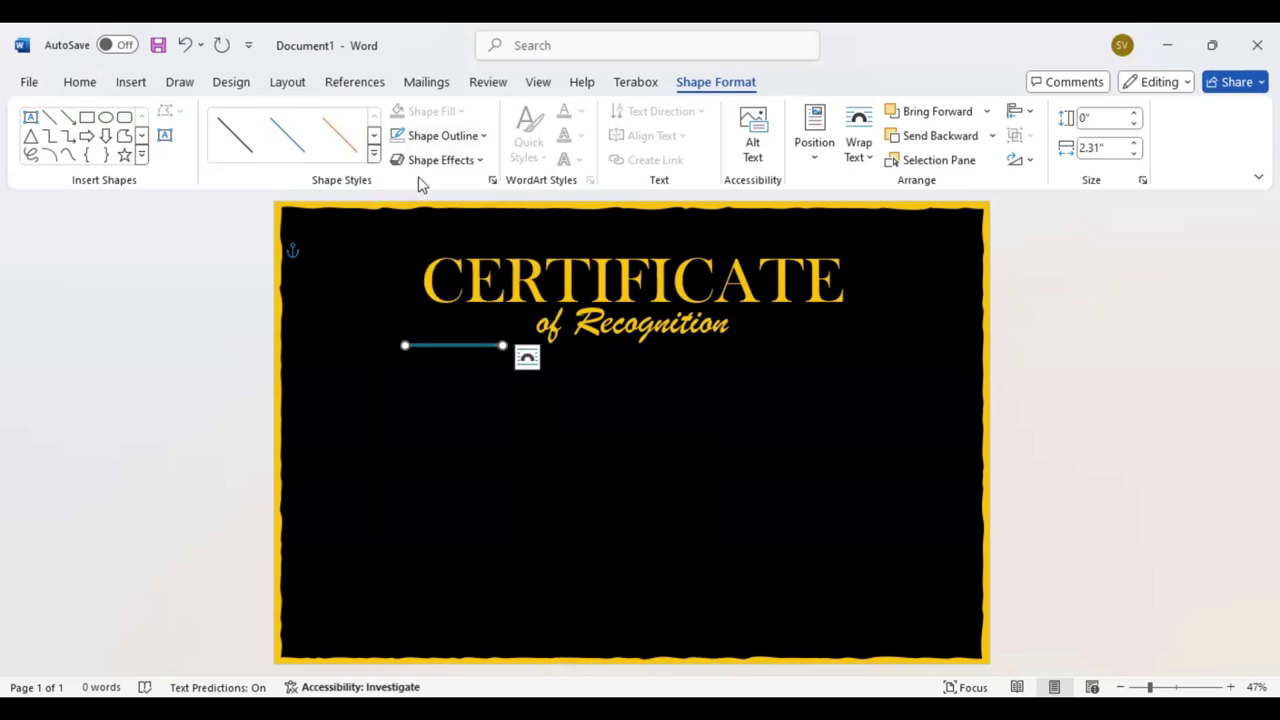
pyautogui.click(468, 136)
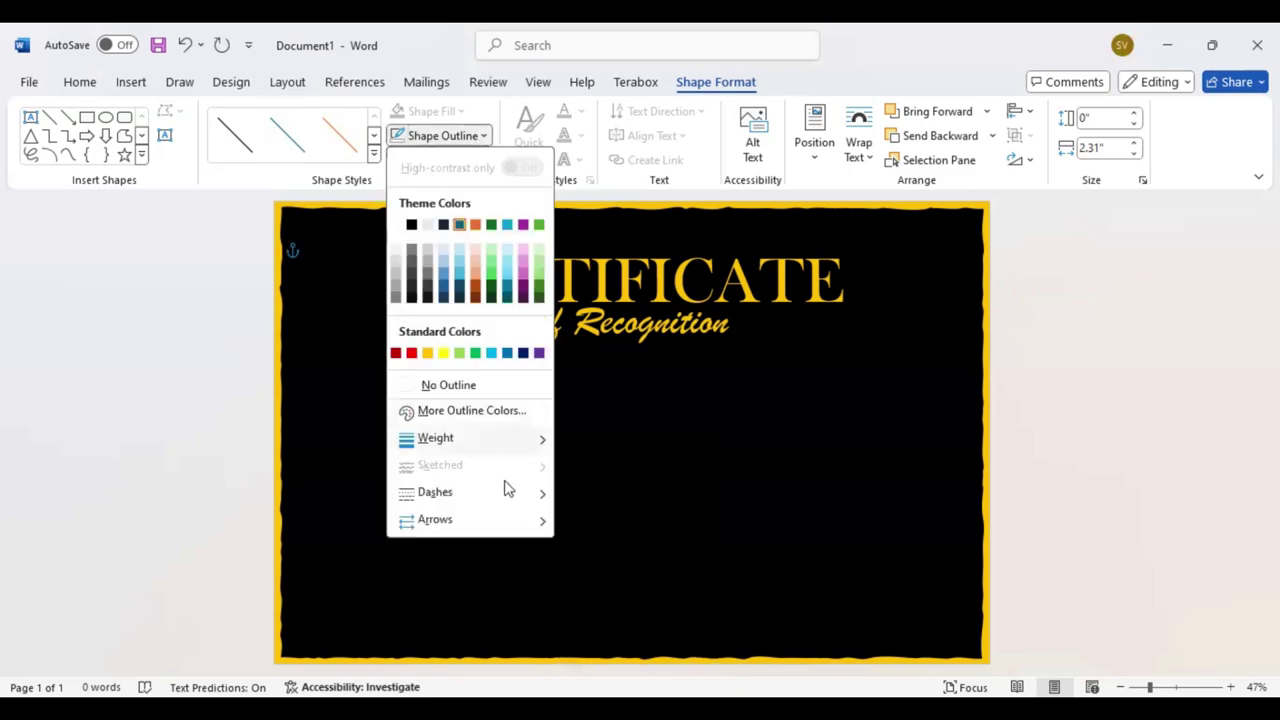
pyautogui.moveTo(503, 484)
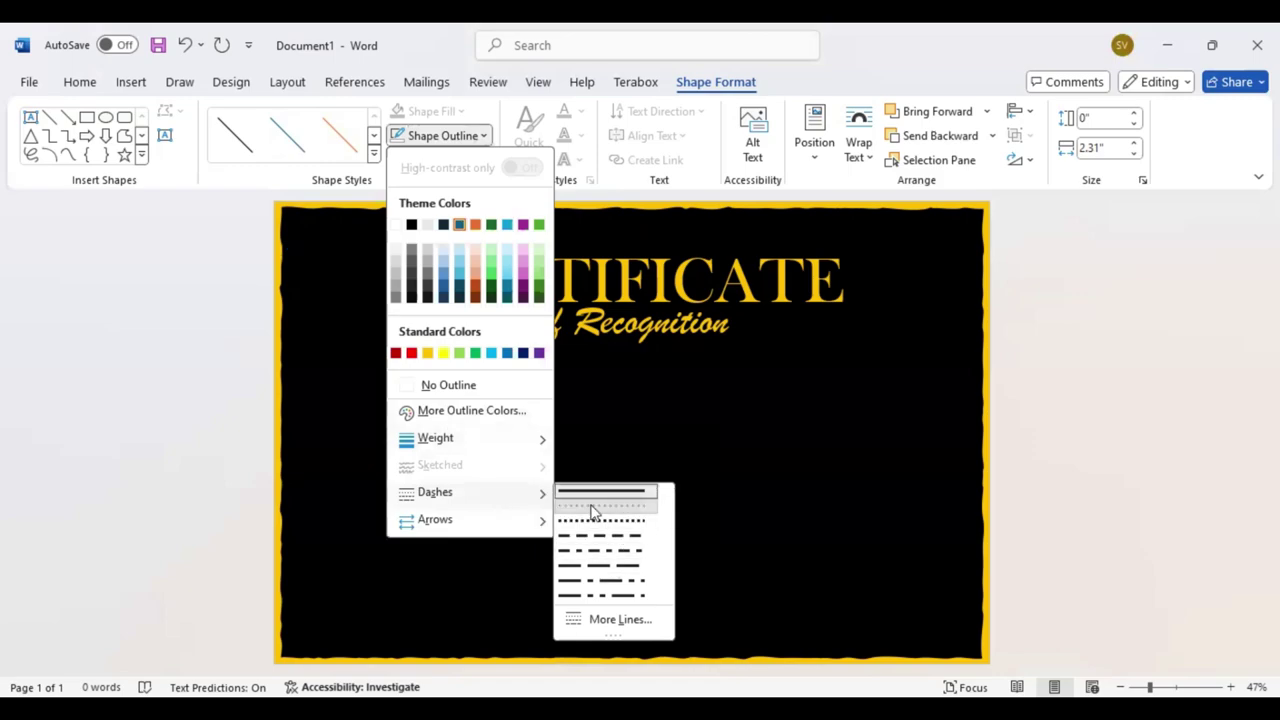
pyautogui.click(592, 511)
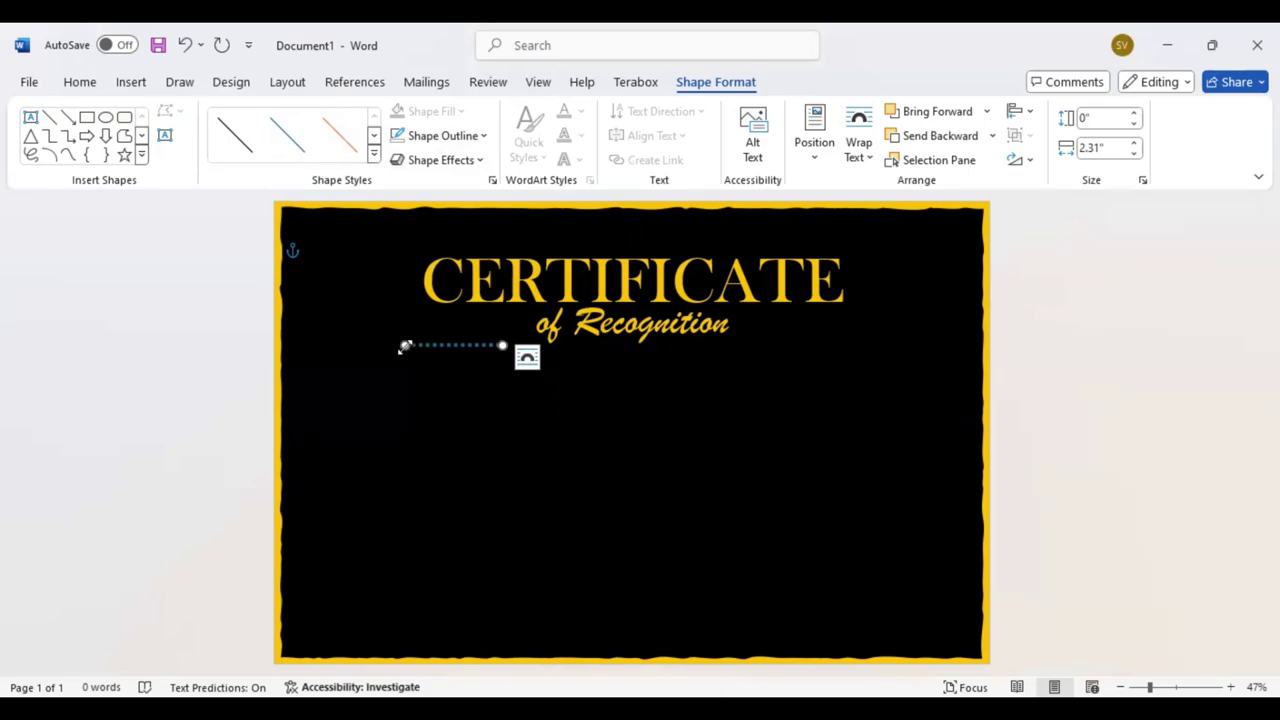
pyautogui.moveTo(404, 346); pyautogui.dragTo(485, 327)
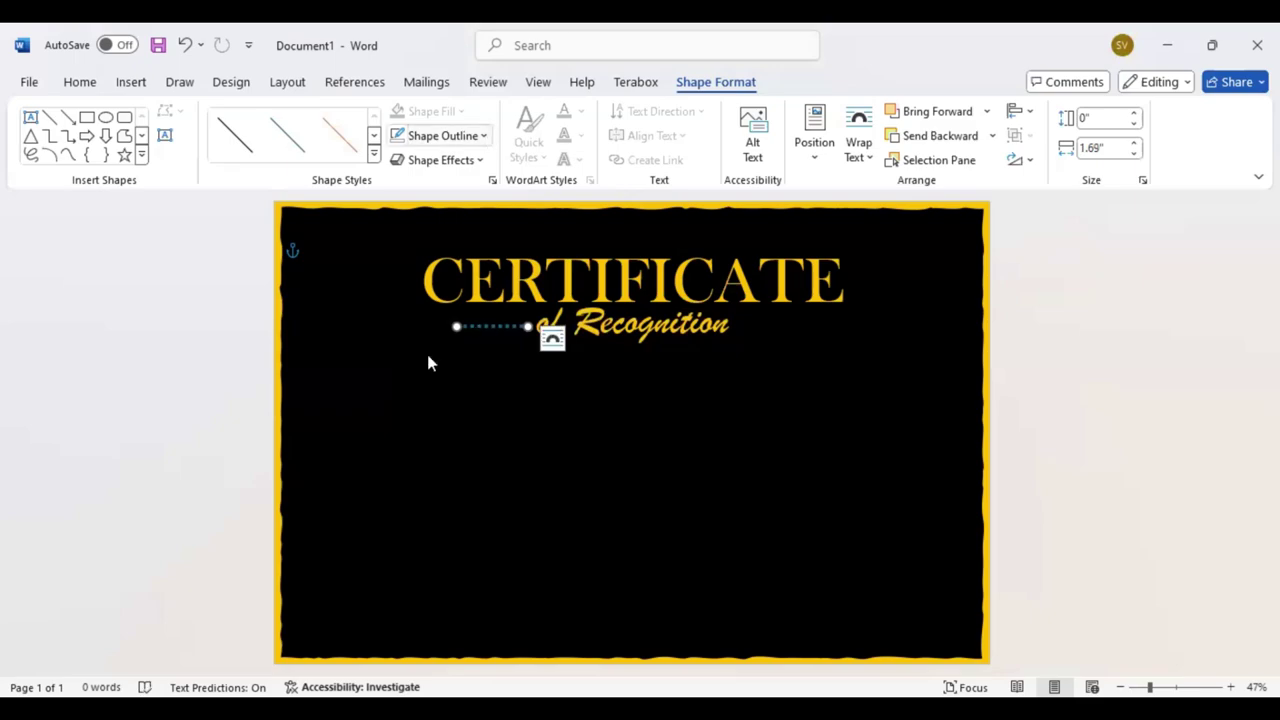
# - Undo stray edits and paste a copy of the dotted line right of 'of Recognition'
pyautogui.hotkey('ctrl', 'z')
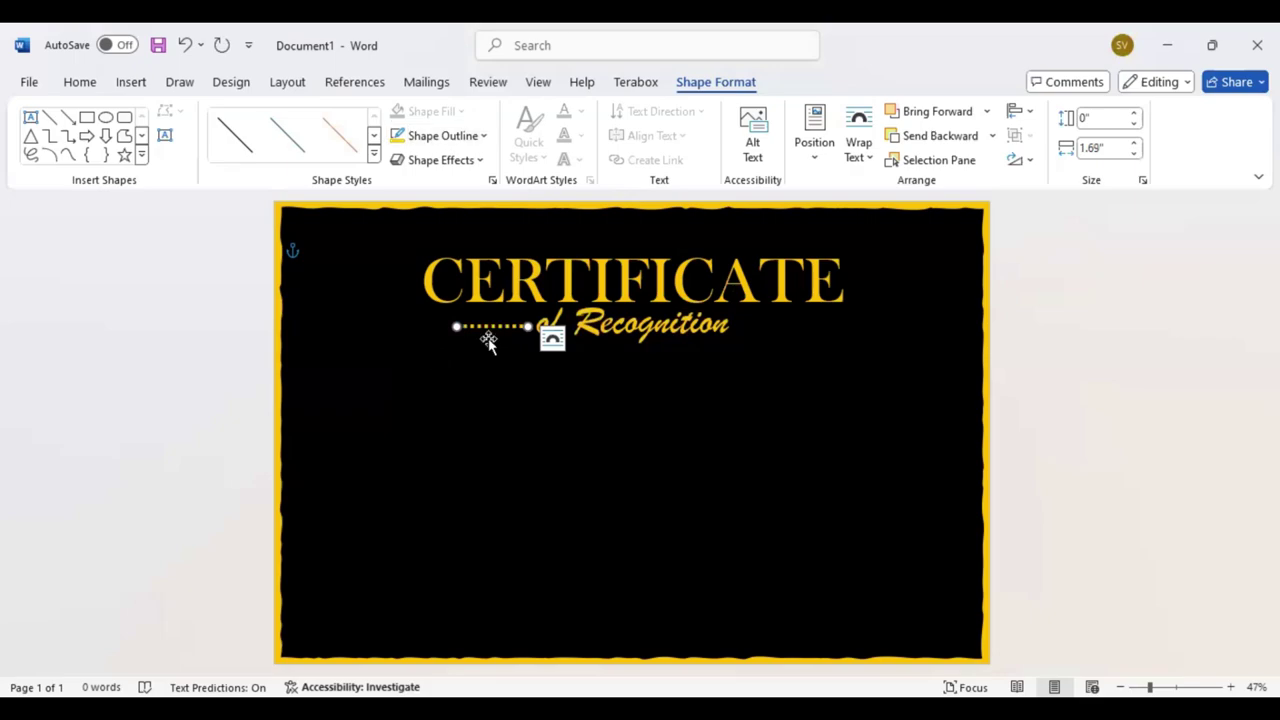
pyautogui.hotkey('ctrl', 'z')
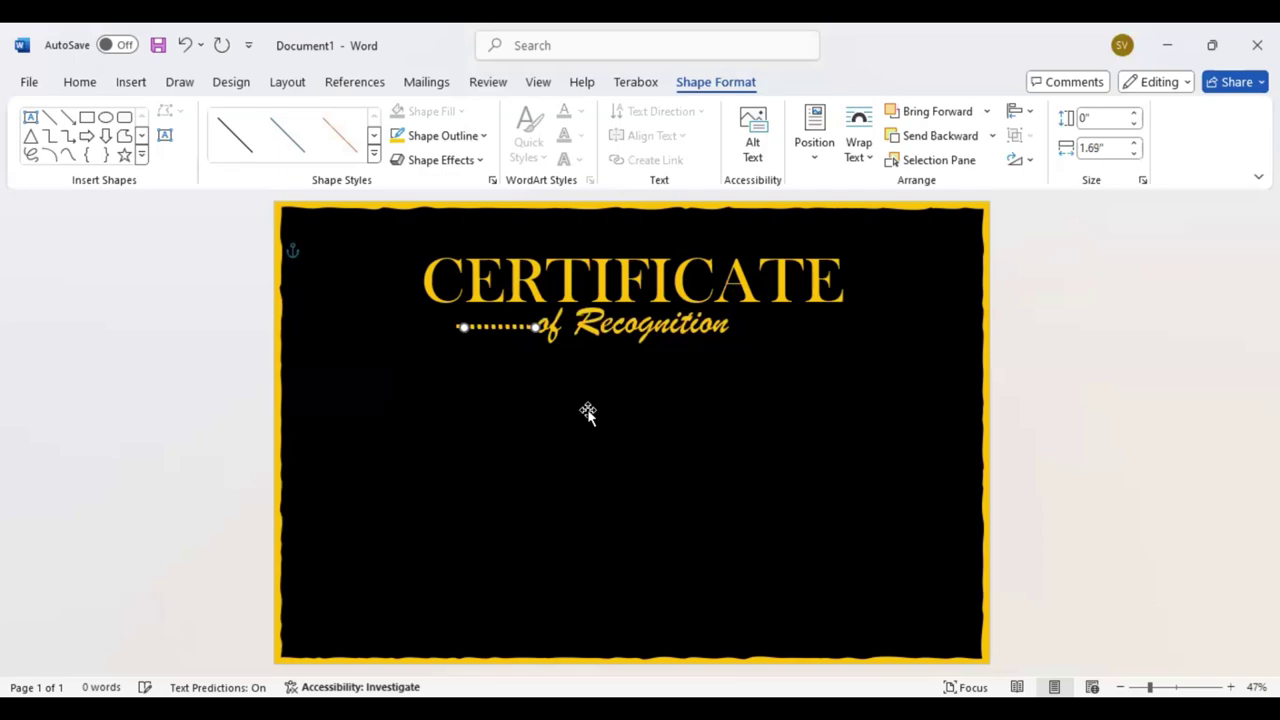
pyautogui.hotkey('ctrl', 'v')
pyautogui.press('Right')
pyautogui.press('Right')
pyautogui.press('Right')
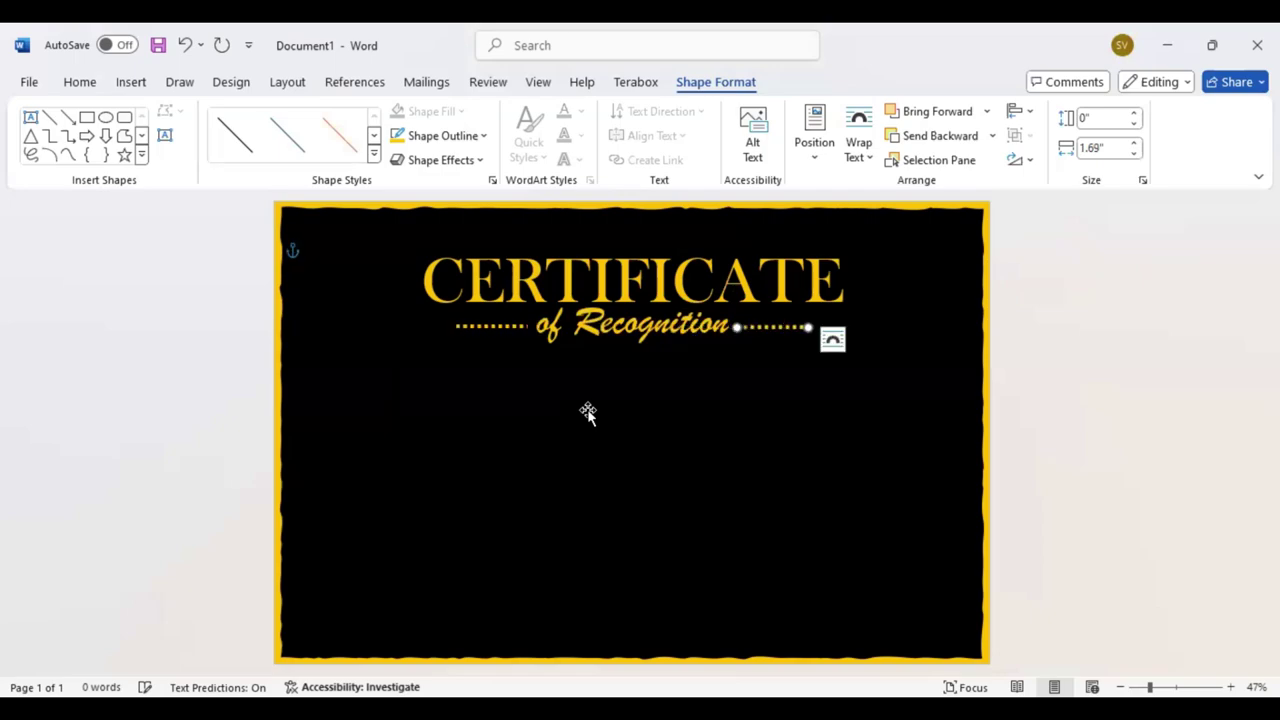
pyautogui.press('Right')
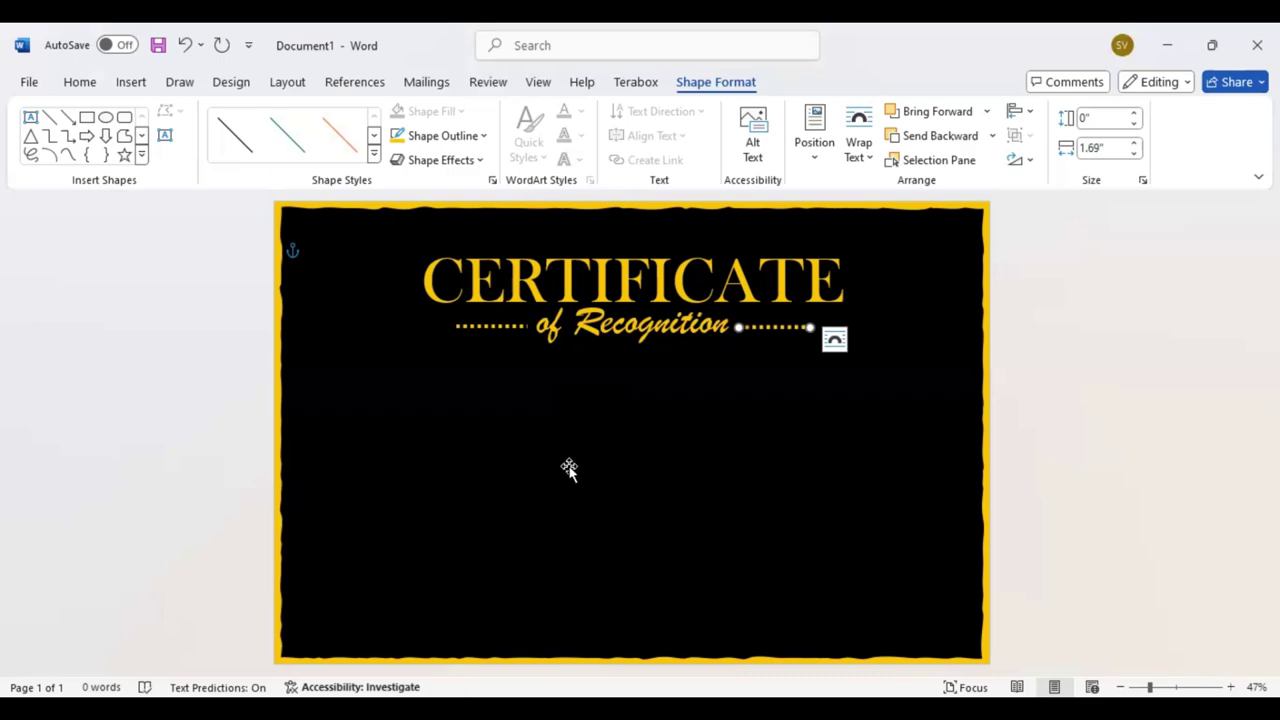
pyautogui.click(620, 442)
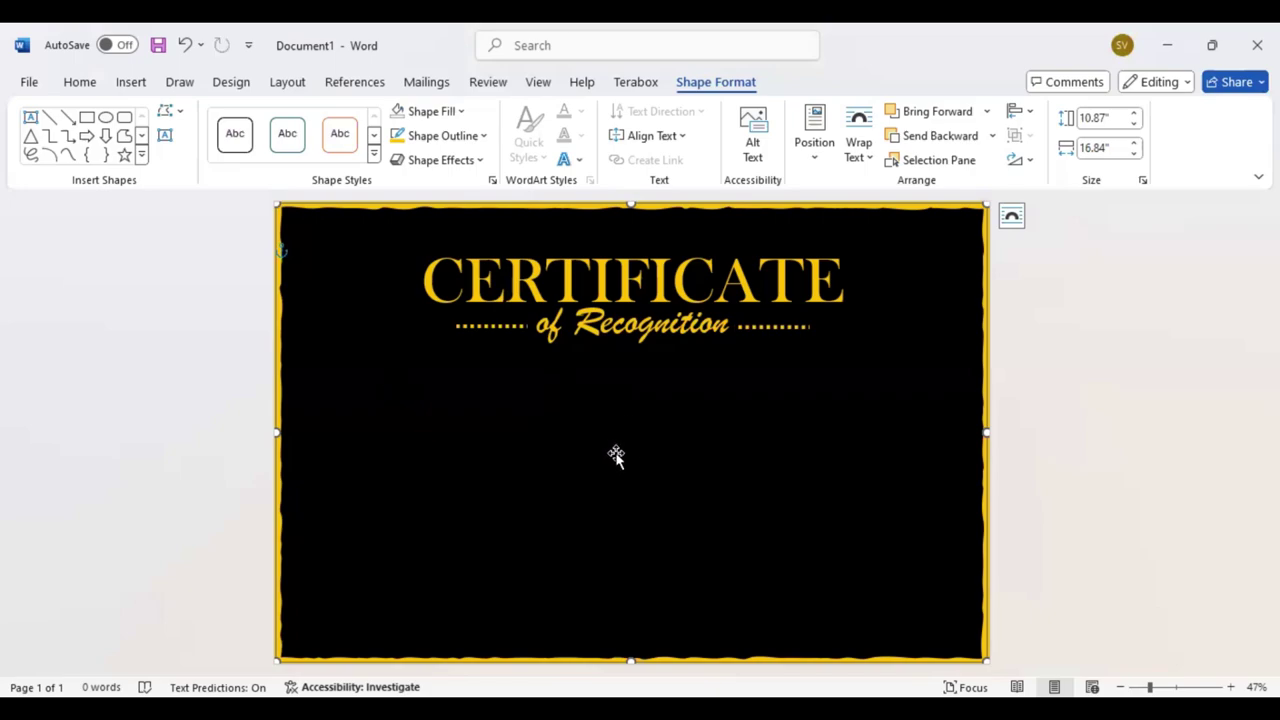
# - Copy the CERTIFICATE box below the subtitle and shrink the copy's font twice
pyautogui.click(634, 241)
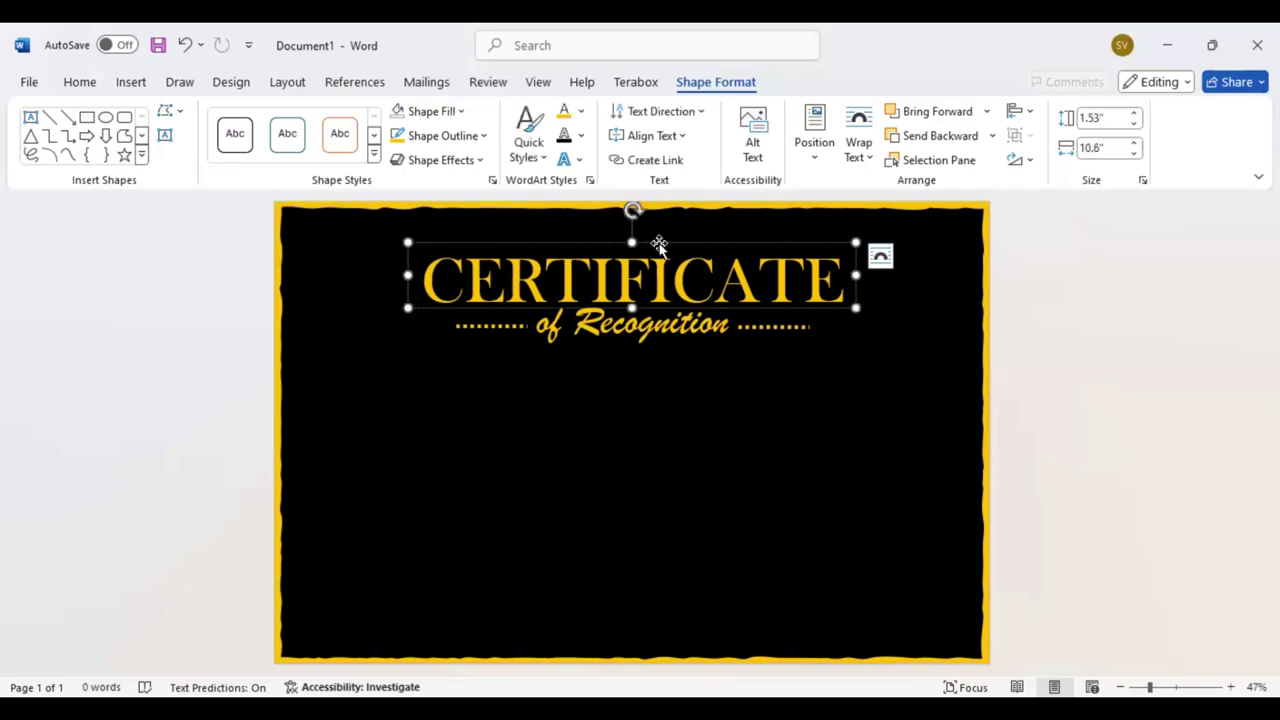
pyautogui.keyDown('ctrl'); pyautogui.moveTo(658, 241); pyautogui.dragTo(676, 414); pyautogui.keyUp('ctrl')
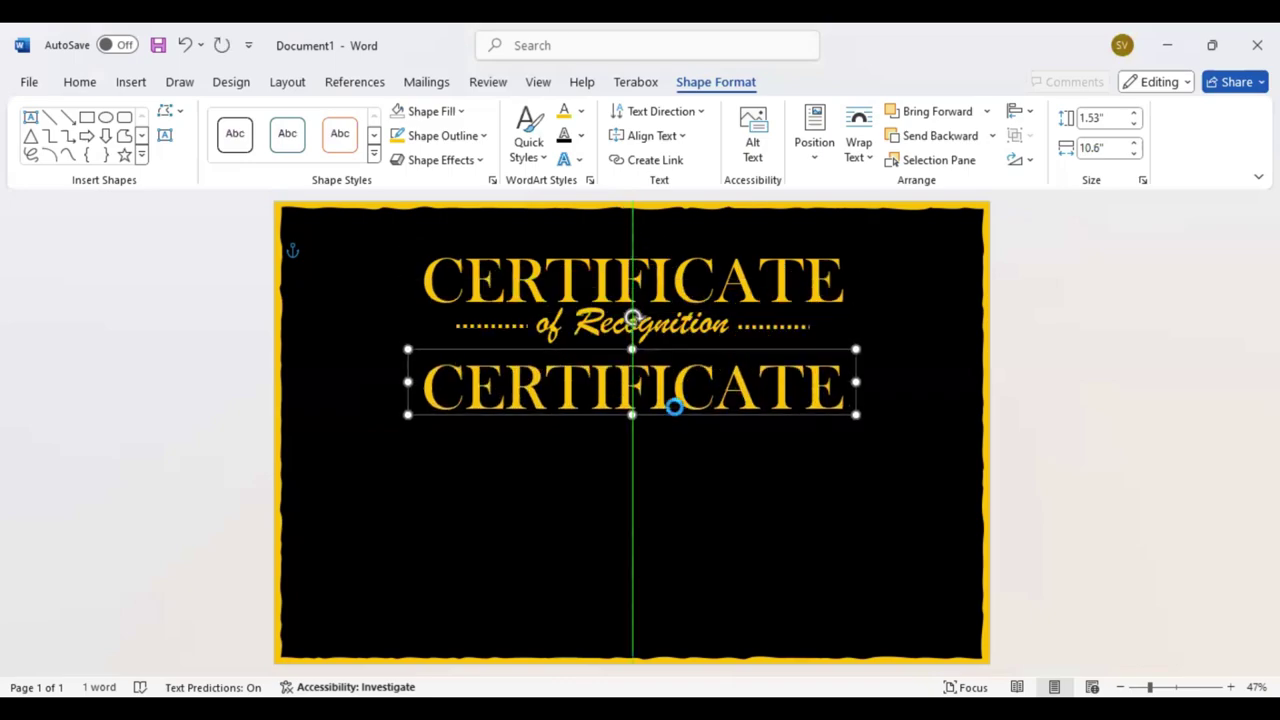
pyautogui.doubleClick(675, 395)
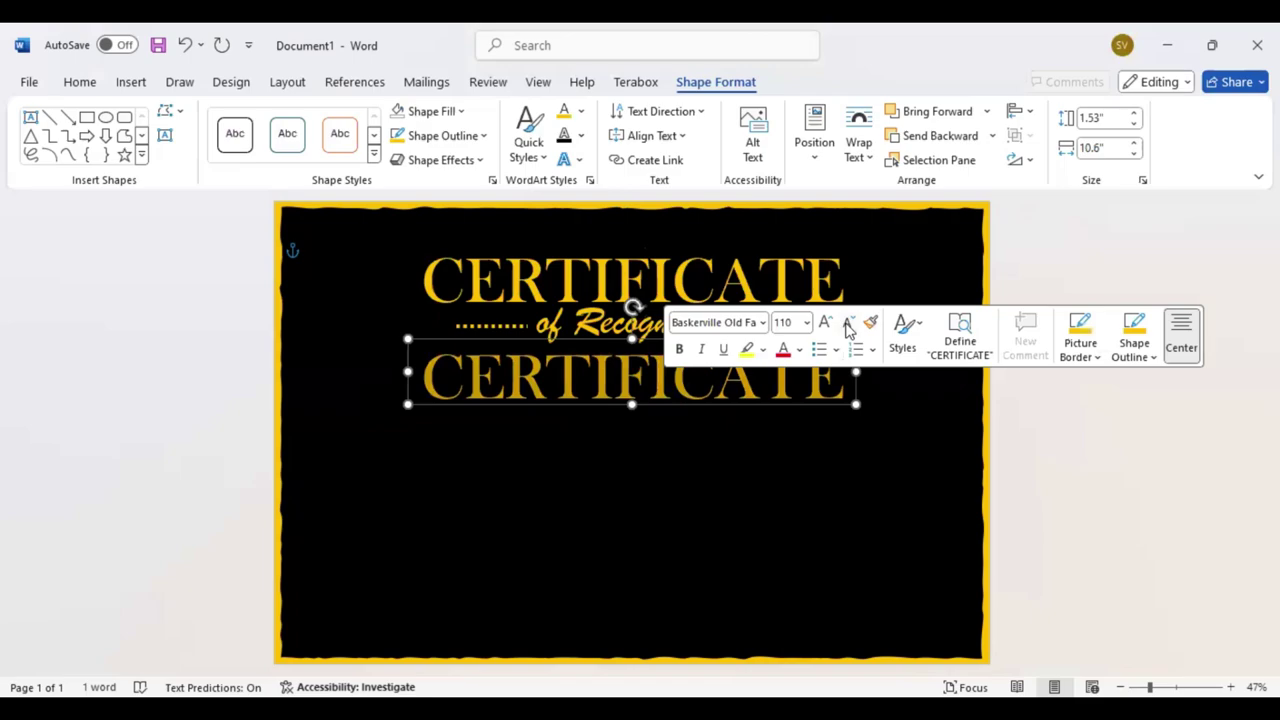
pyautogui.click(848, 324)
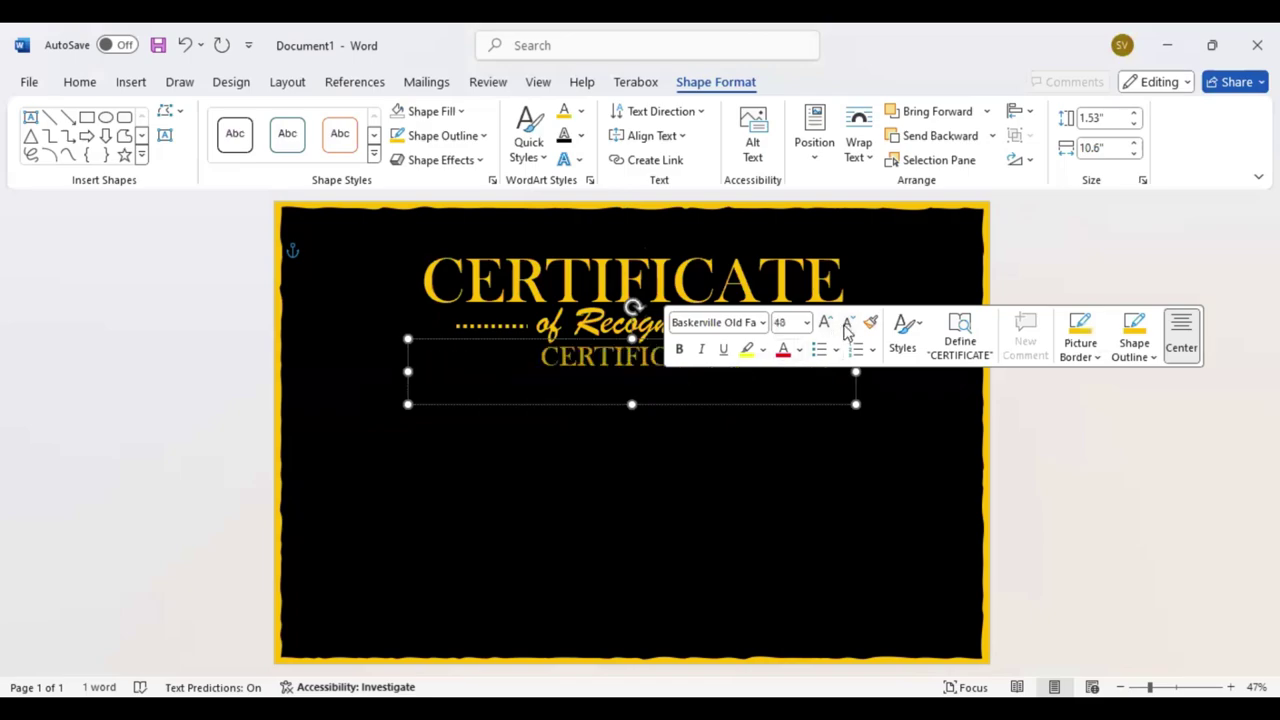
pyautogui.click(848, 324)
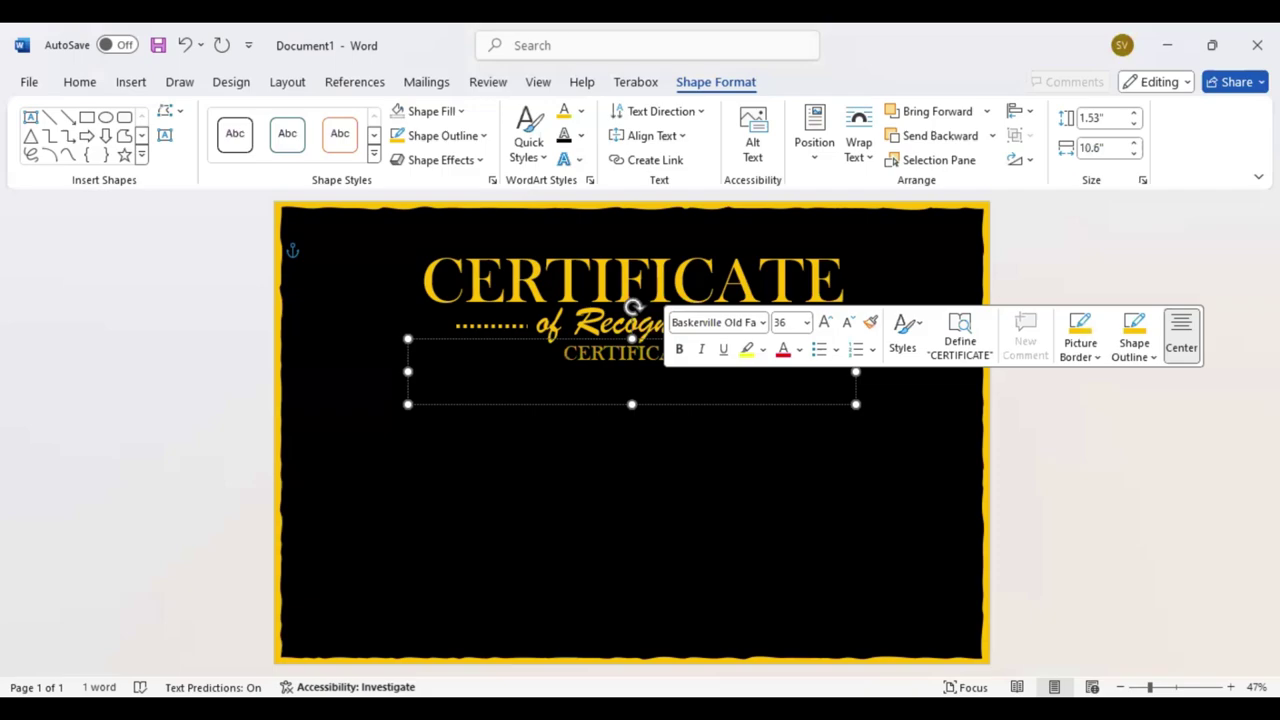
# - Change the copy's text to 'This Certificate is Greatly Presented To'
pyautogui.write('This Certi')
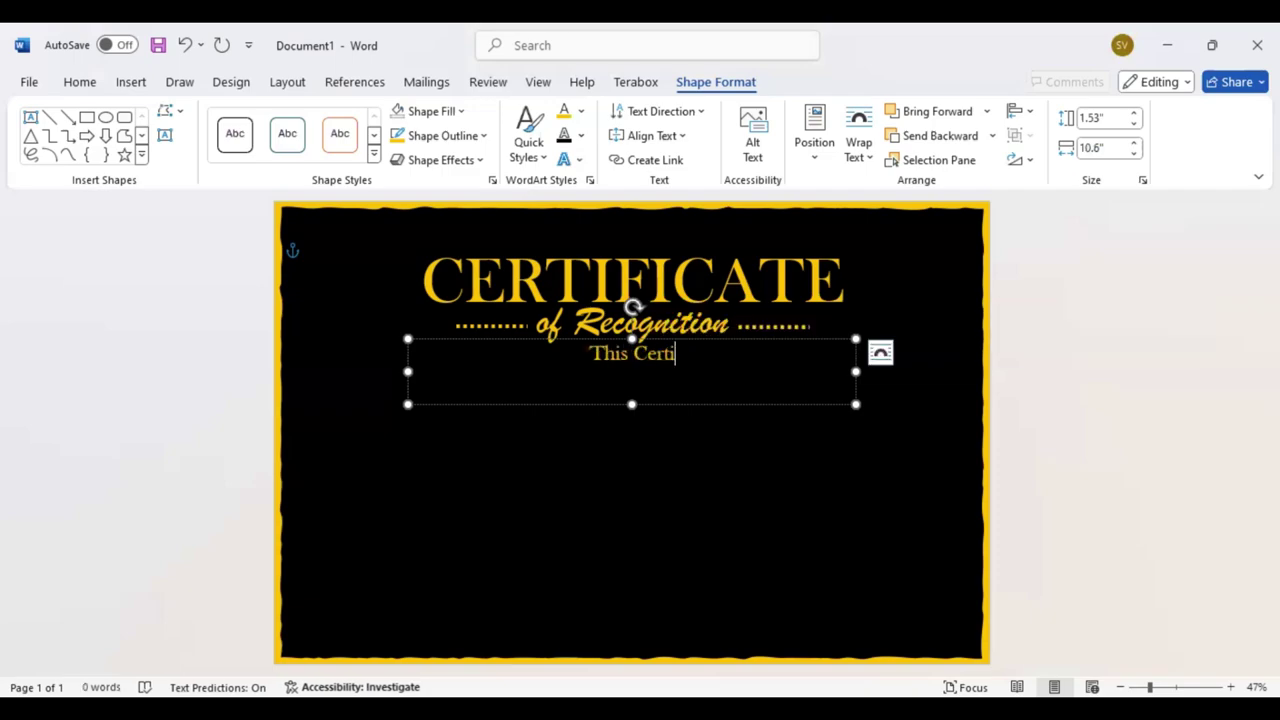
pyautogui.write('f')
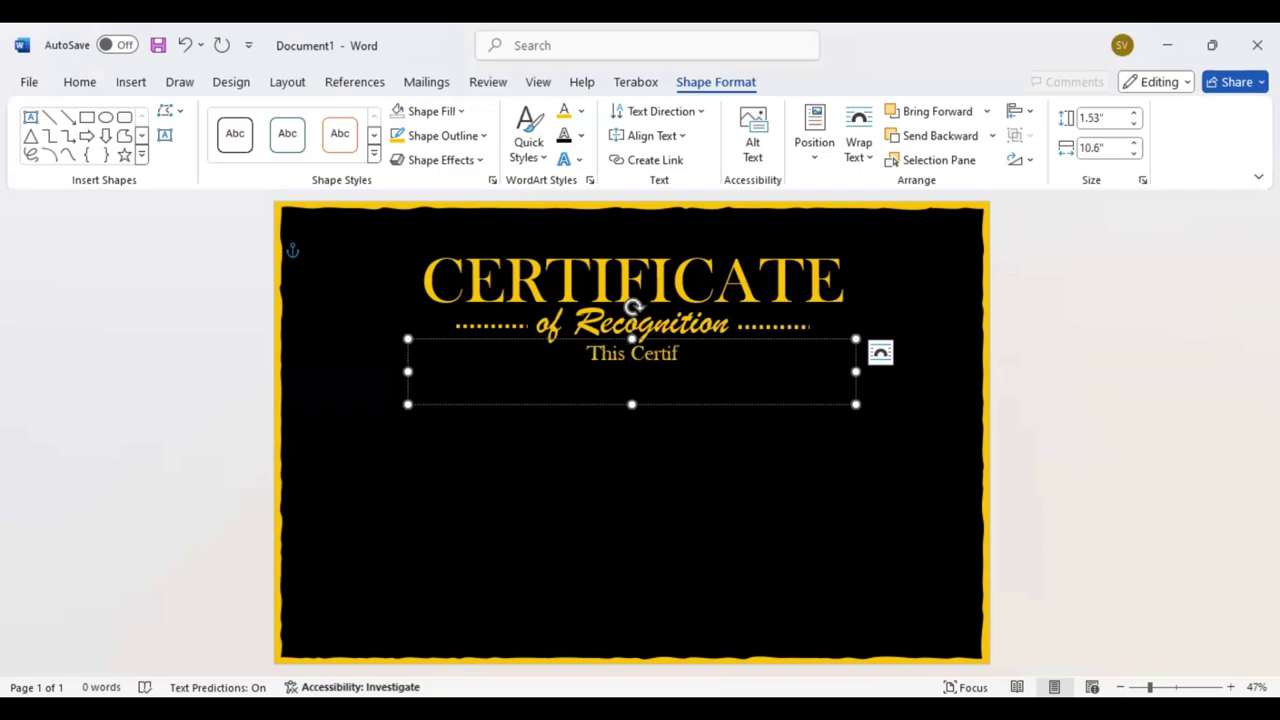
pyautogui.write('icate')
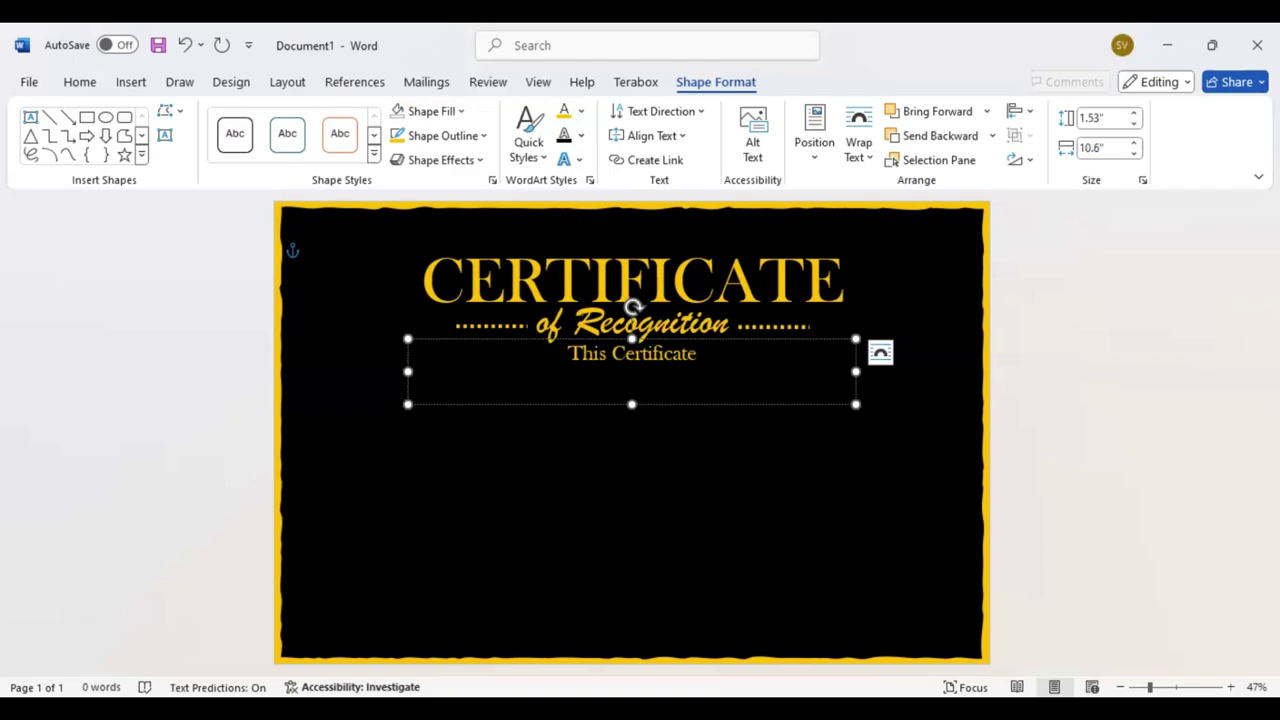
pyautogui.write(' is Greatly Presented To')
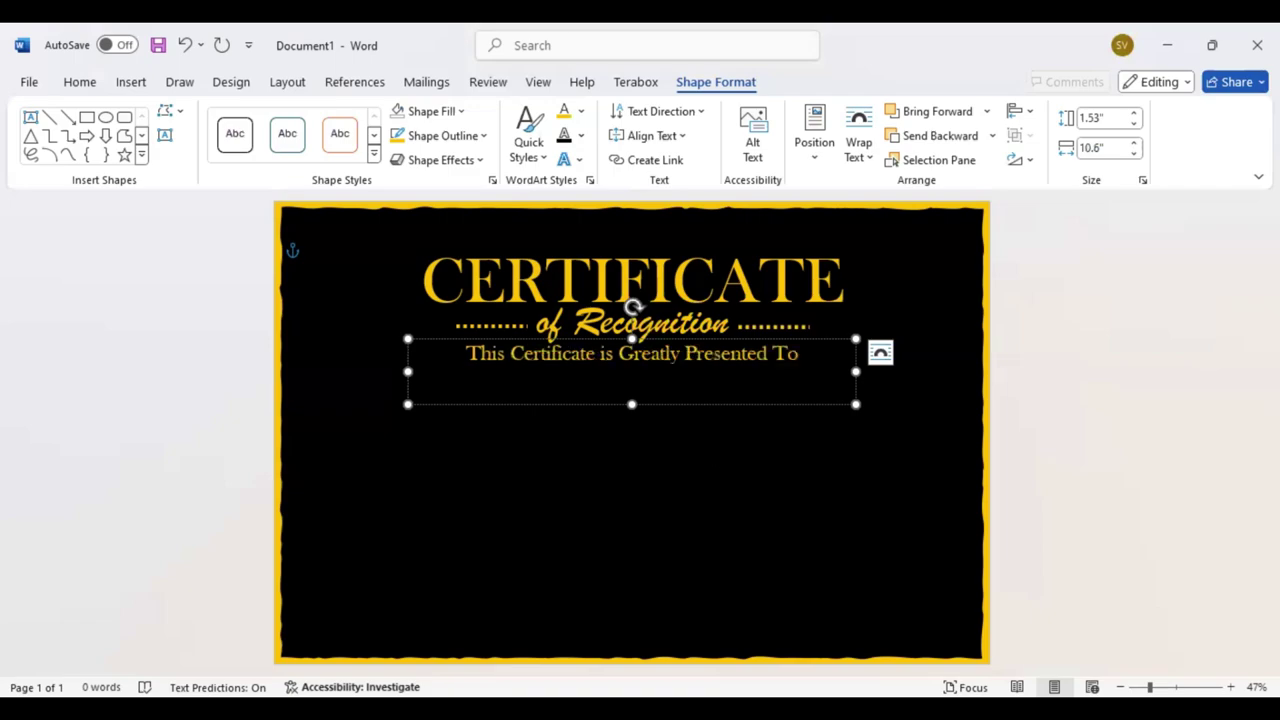
pyautogui.moveTo(407, 372); pyautogui.dragTo(494, 372)
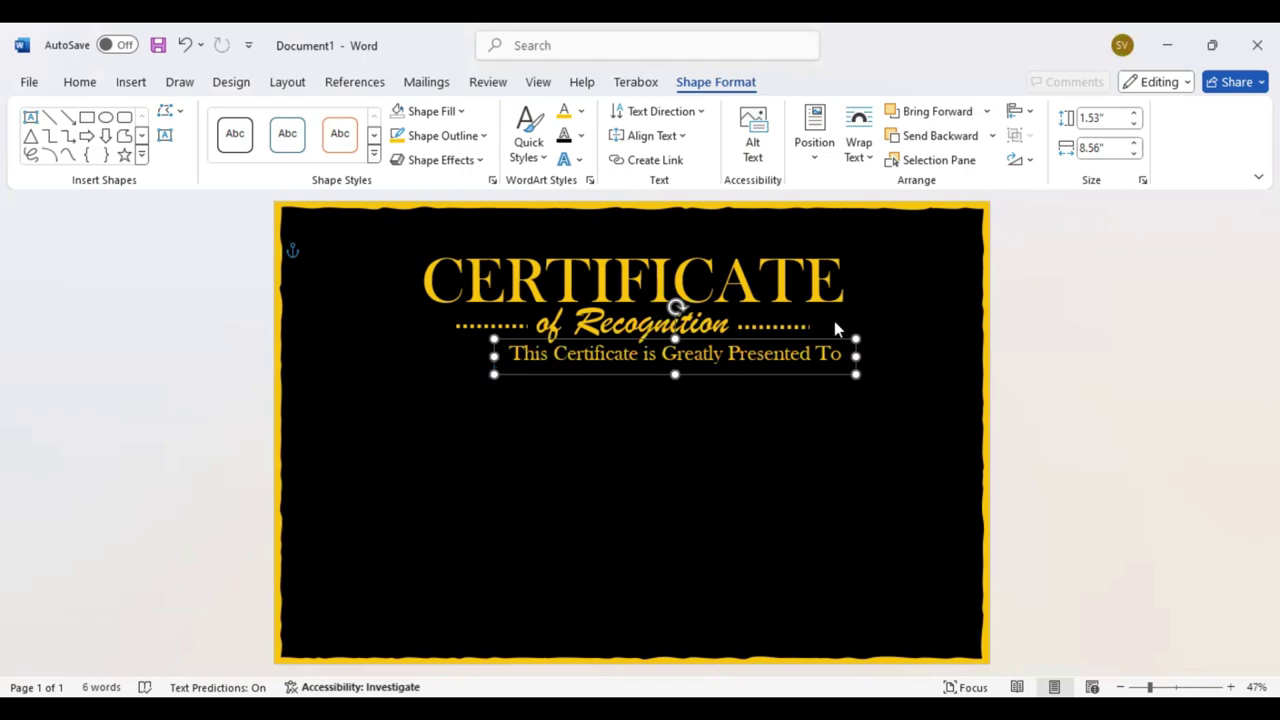
pyautogui.hotkey('ctrl', 'z')
# - Expand the presented-to line's character spacing by 6 pt
pyautogui.click(80, 82)
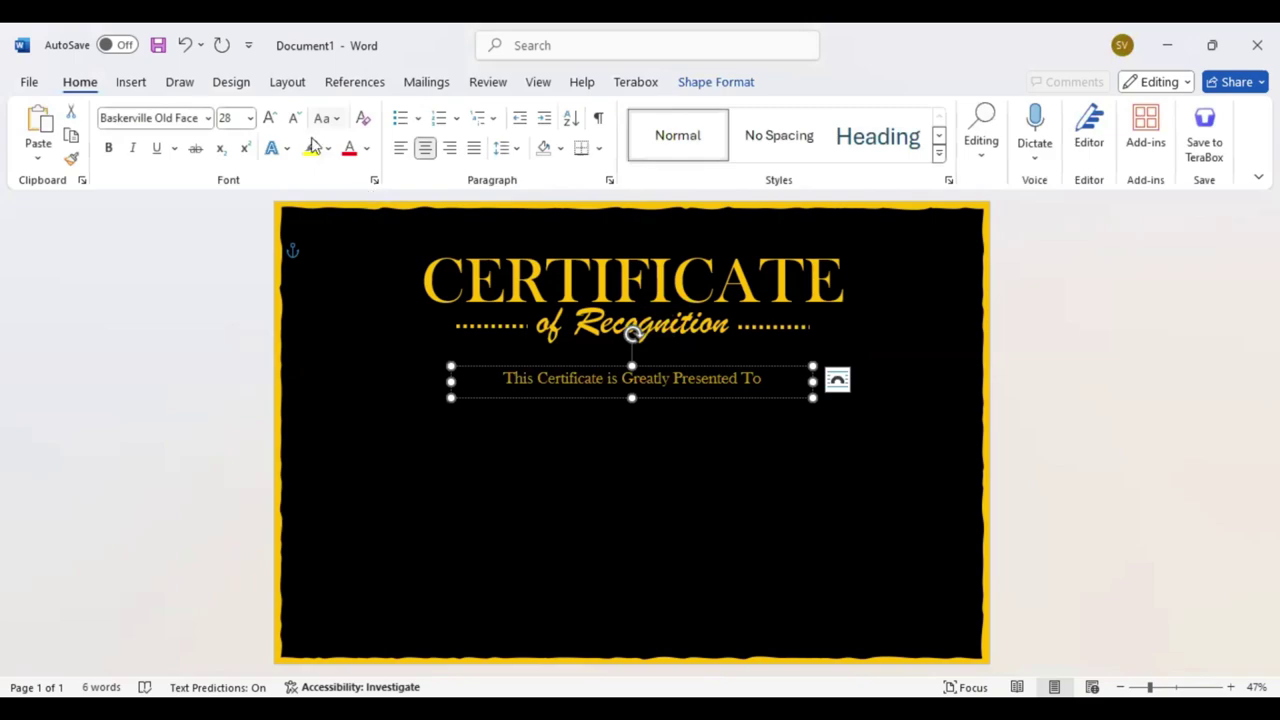
pyautogui.click(373, 181)
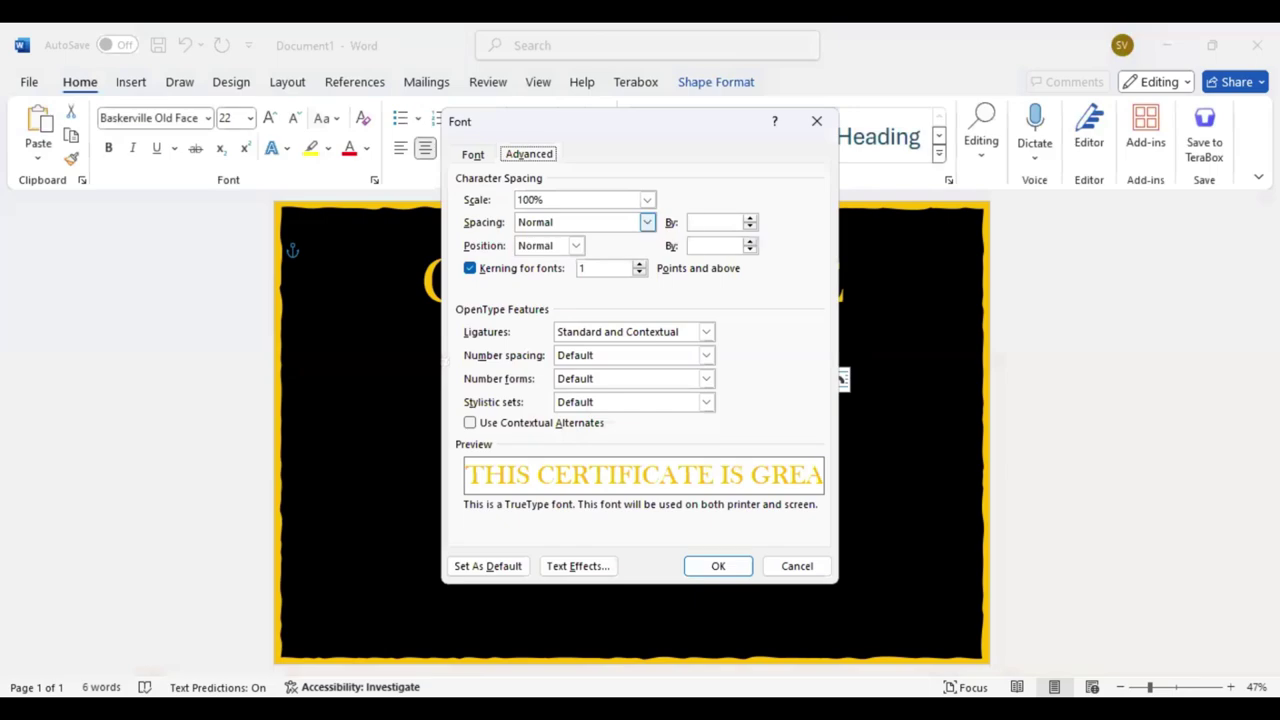
pyautogui.click(695, 222)
pyautogui.write('6pt')
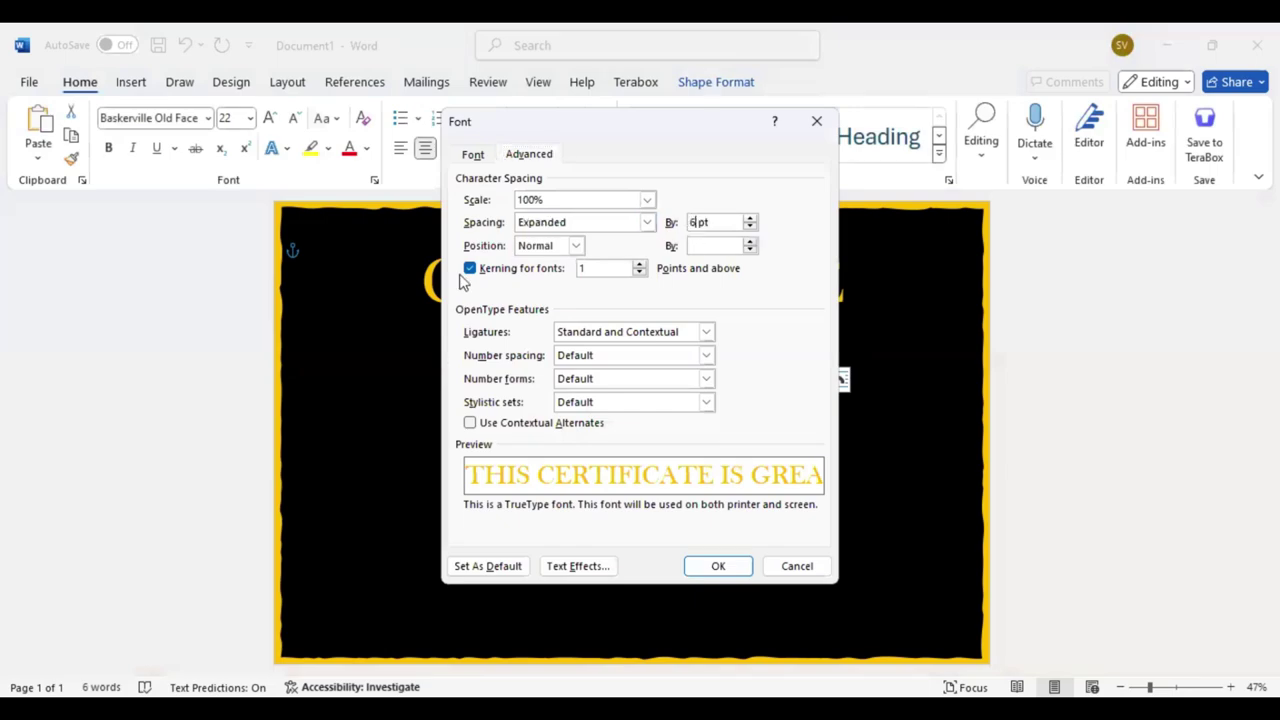
pyautogui.press('Return')
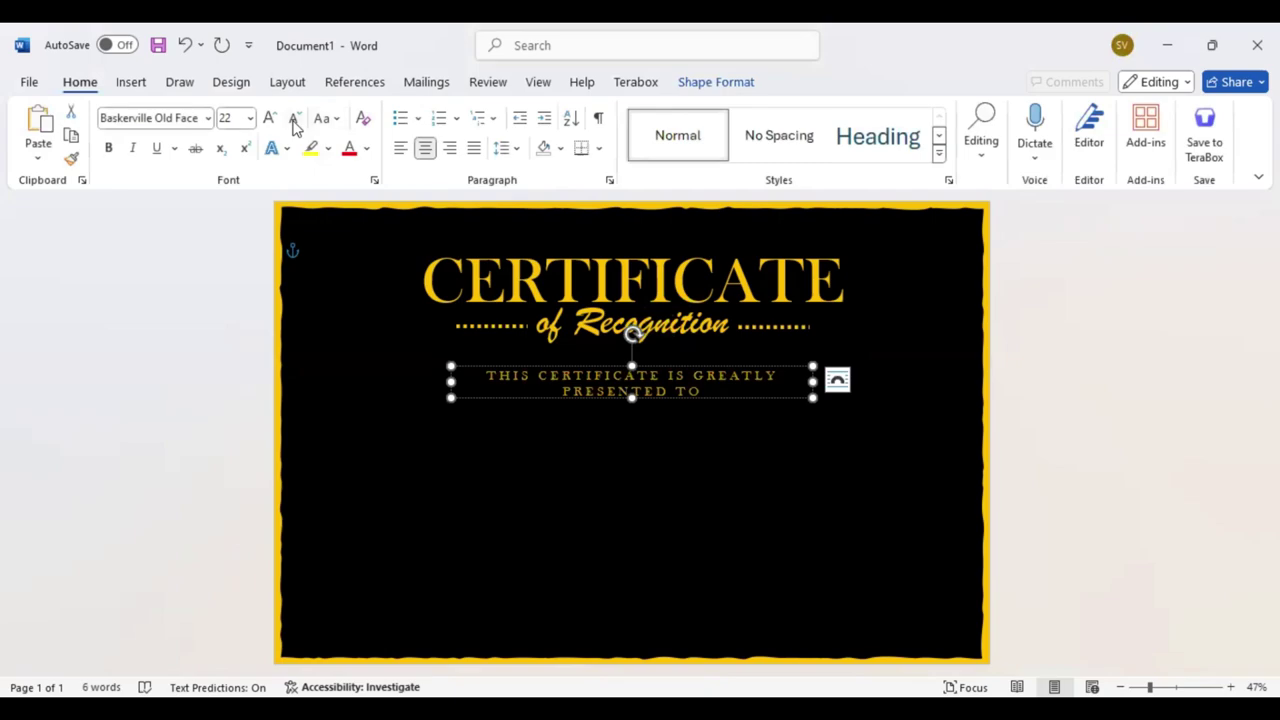
# - Shrink the presented-to line to 16 pt and widen its box to fit one line
pyautogui.click(293, 120)
pyautogui.click(293, 120)
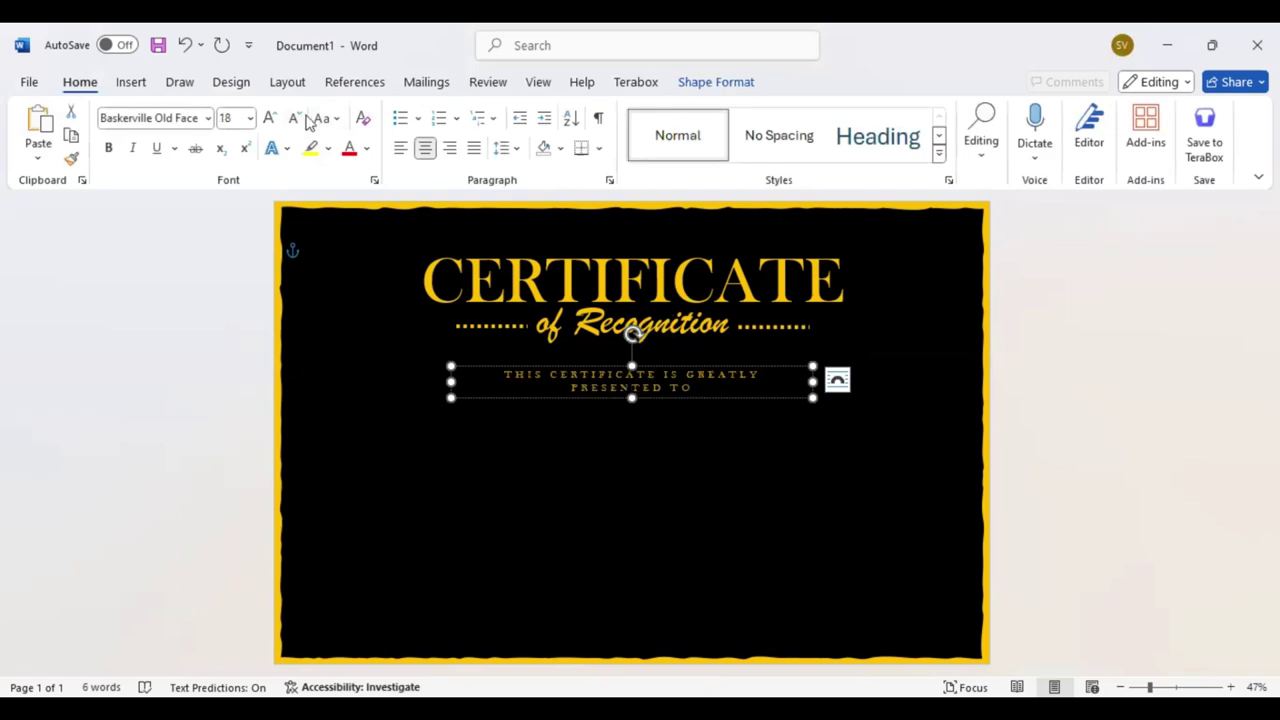
pyautogui.click(294, 120)
pyautogui.moveTo(449, 380)
pyautogui.mouseDown()
pyautogui.moveTo(403, 385)
pyautogui.moveTo(416, 385)
pyautogui.mouseUp()
# - Place a copy of the 'of Recognition' box beneath the presented-to line
pyautogui.press('Tab')
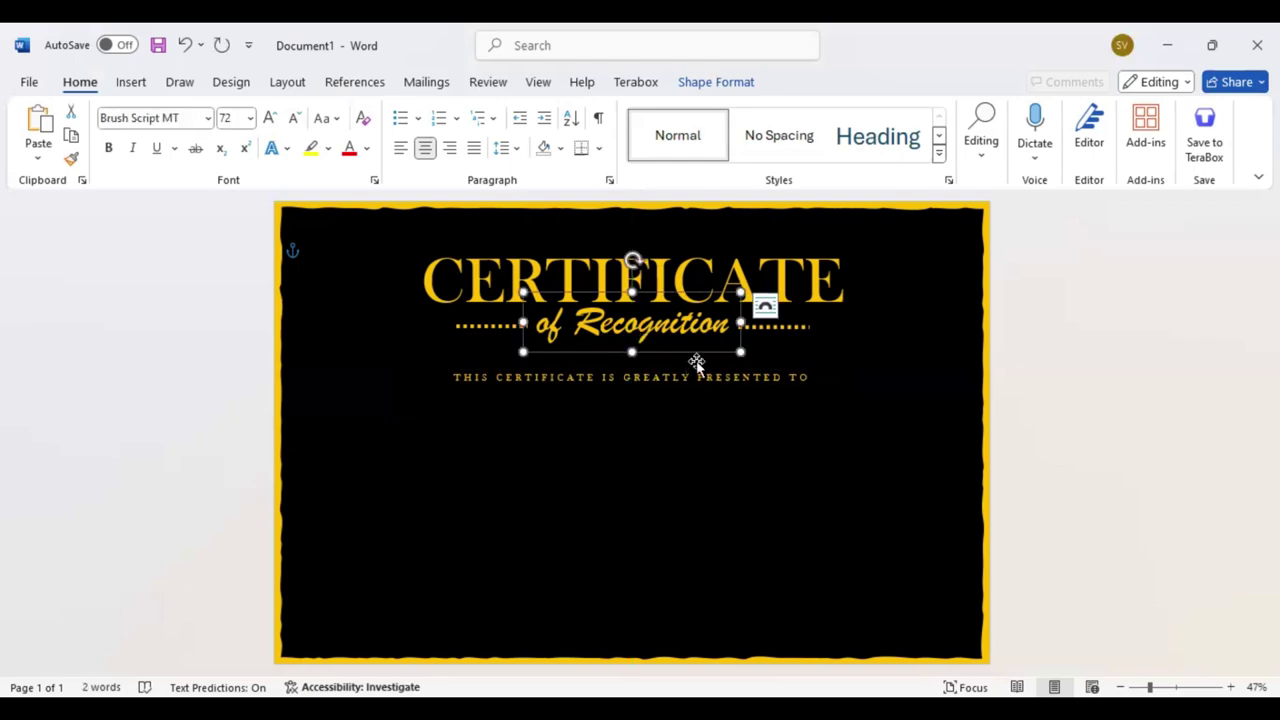
pyautogui.moveTo(682, 349); pyautogui.dragTo(690, 434)
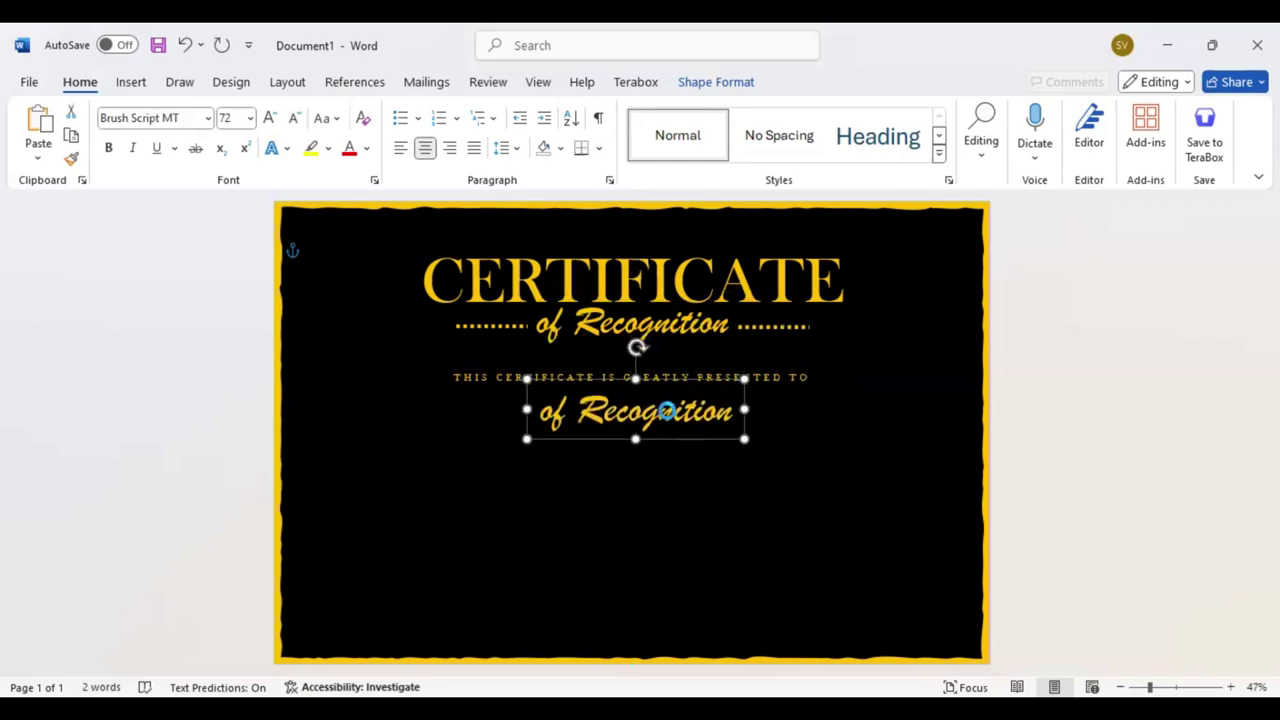
pyautogui.rightClick(666, 410)
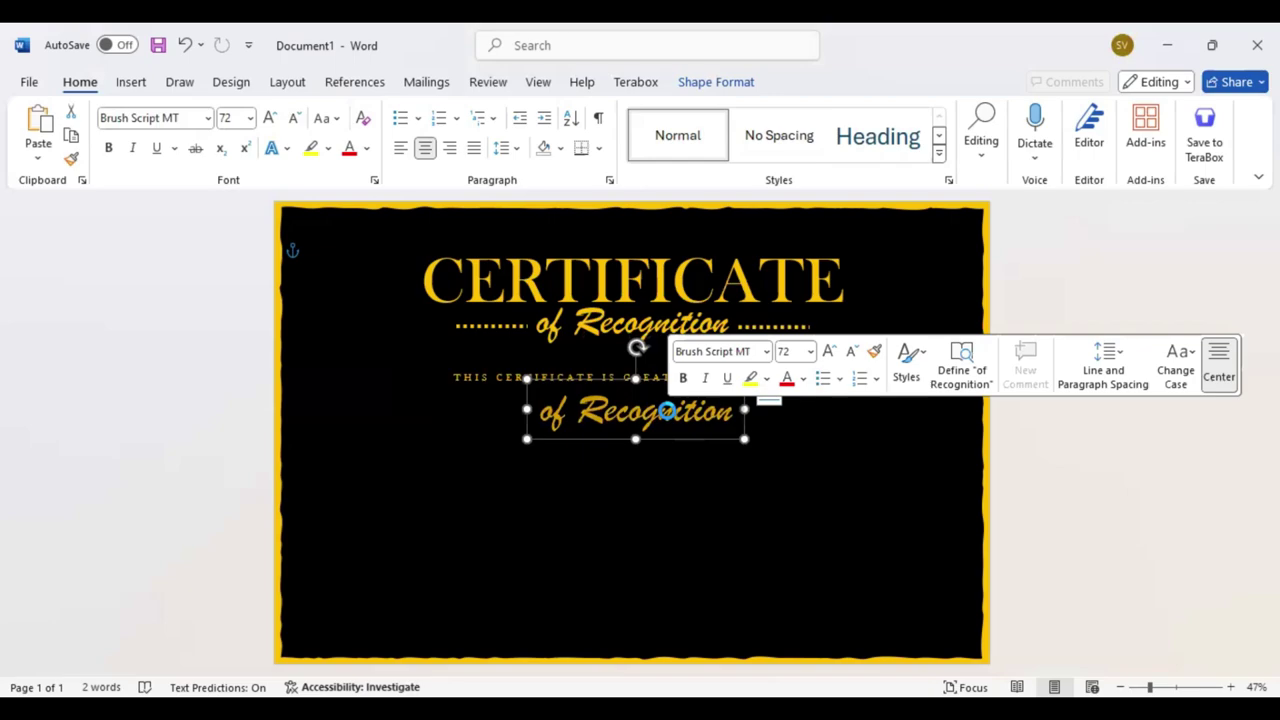
# - Change the copied script box's text to 'Name Surname', fixing typos
pyautogui.write('Name Sur')
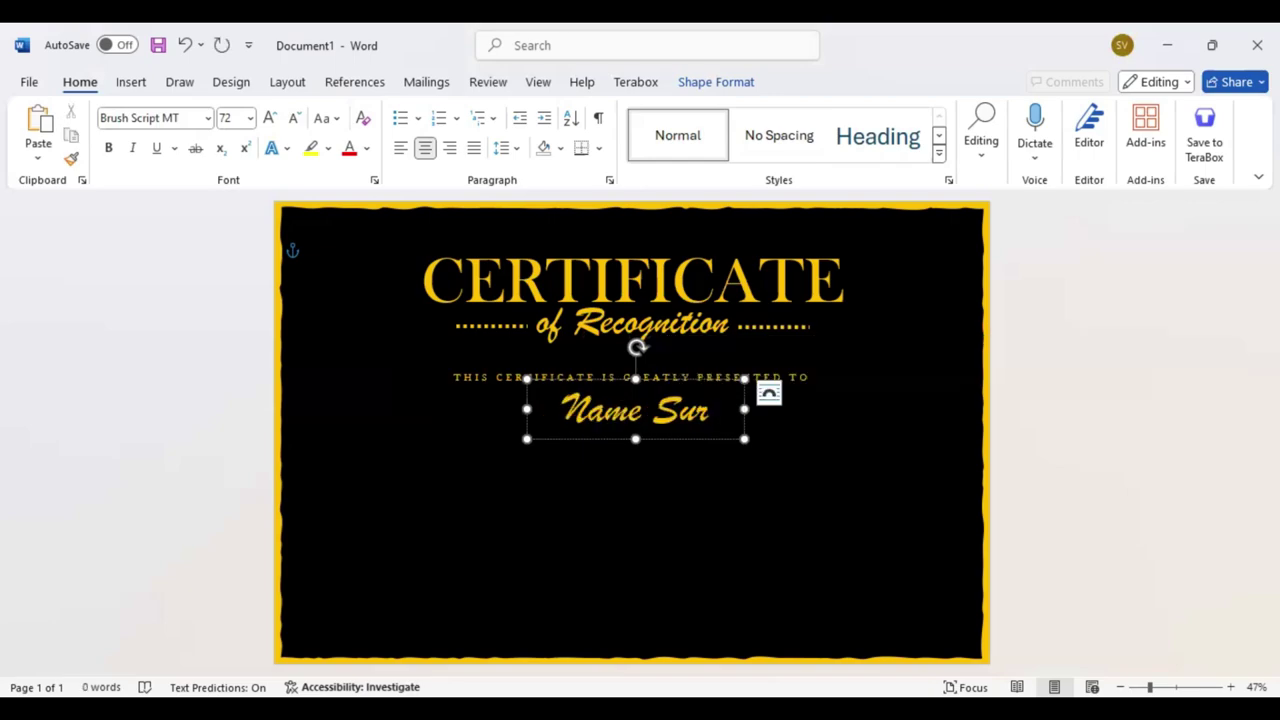
pyautogui.write('nm')
pyautogui.press('BackSpace')
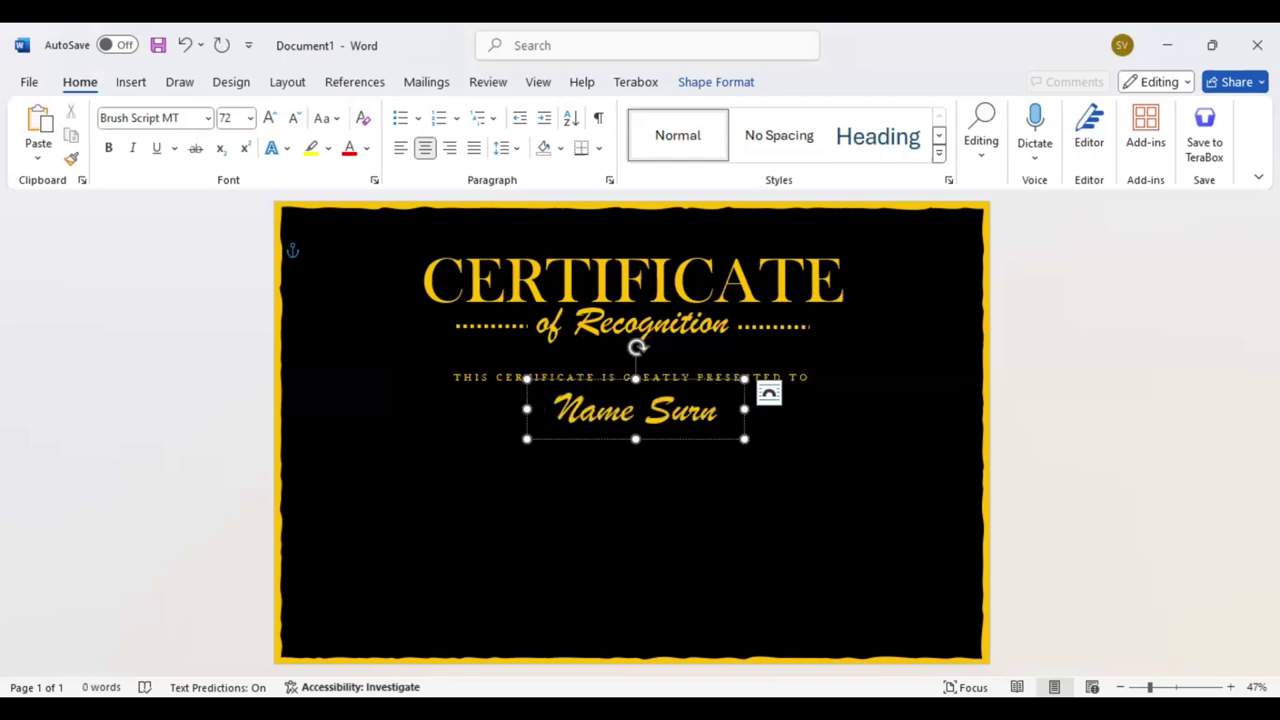
pyautogui.press('BackSpace')
pyautogui.write('na')
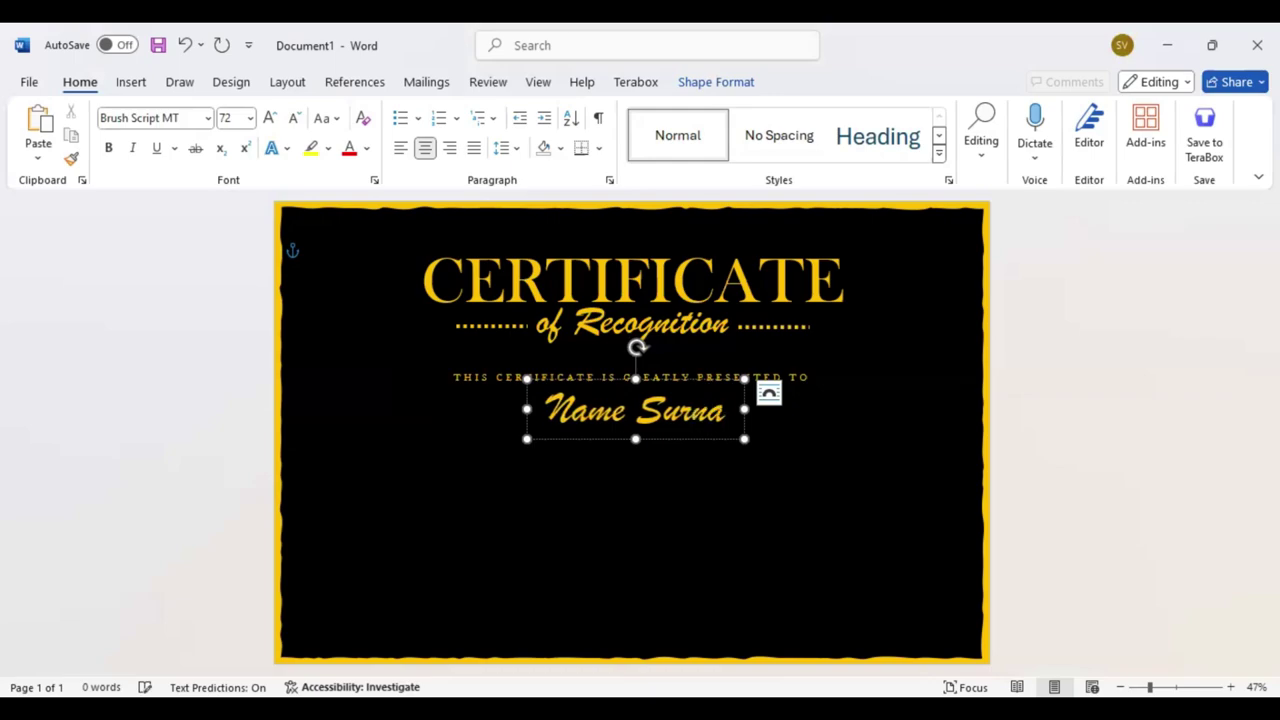
pyautogui.hotkey('ctrl', 'BackSpace')
pyautogui.write('Surname')
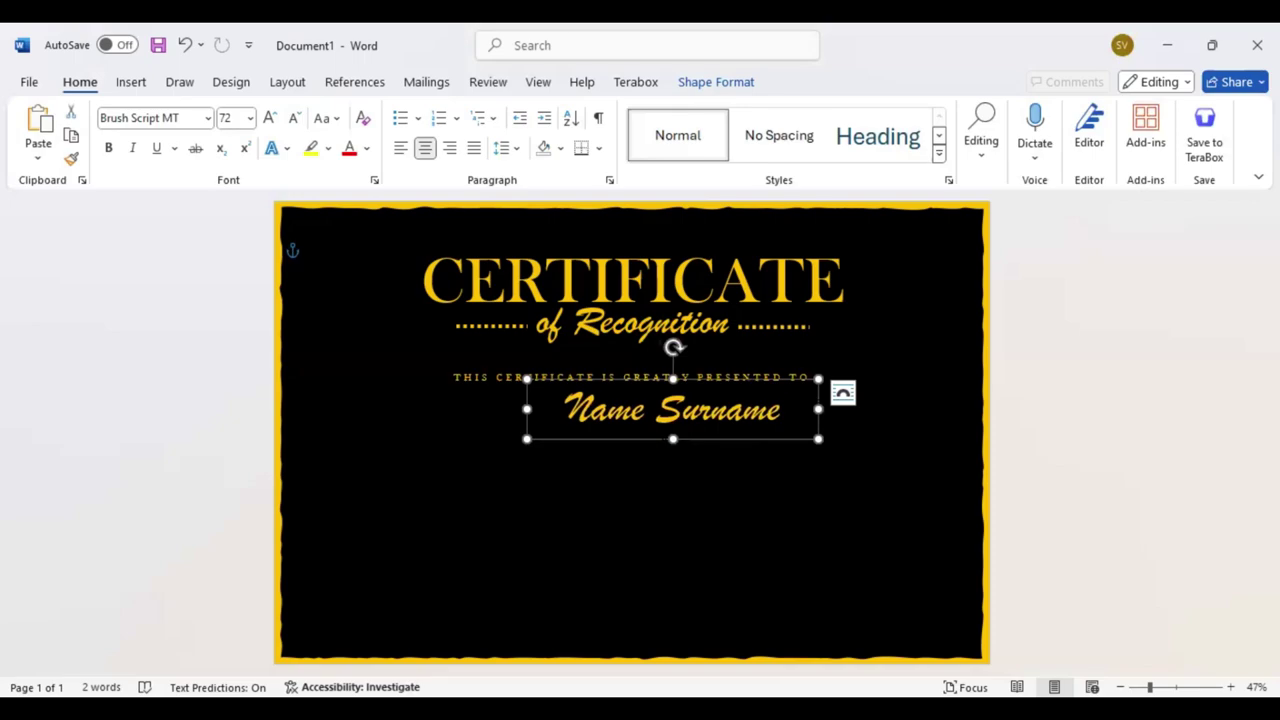
pyautogui.hotkey('shift', 'F10')
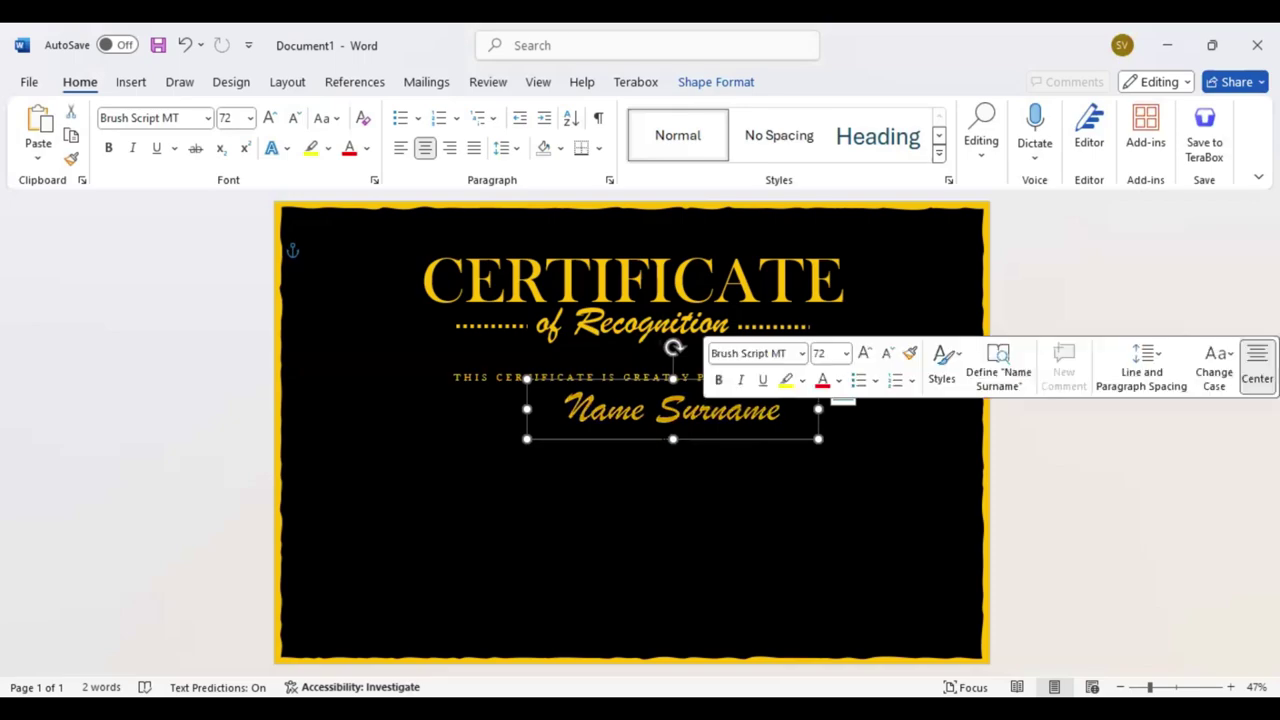
pyautogui.write('pa')
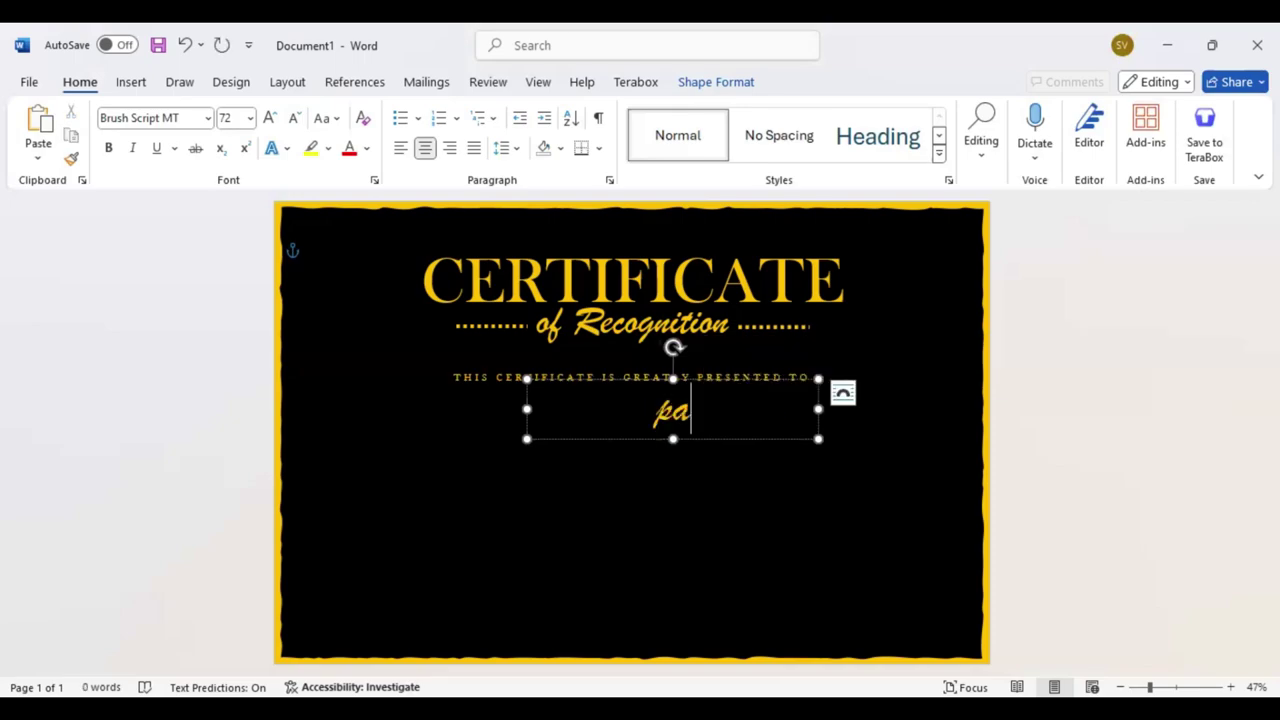
pyautogui.click(188, 45)
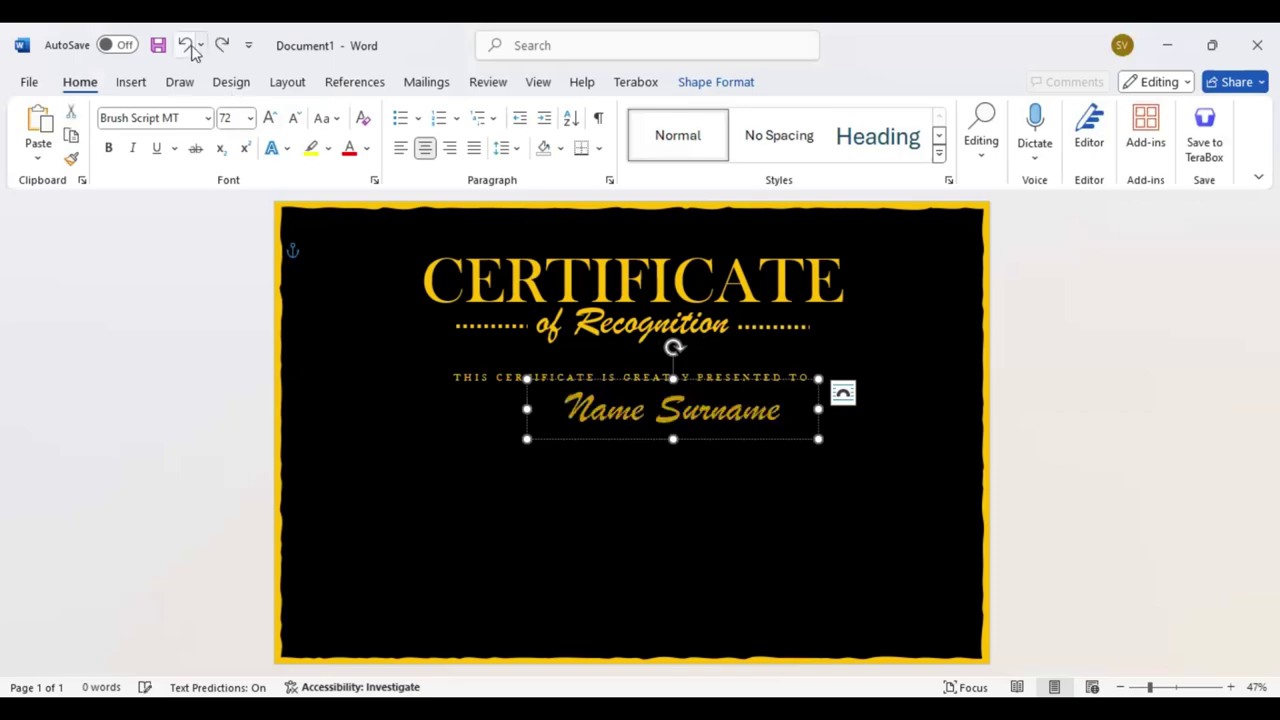
# - Set the name in Edwardian Script ITC at 140 pt
pyautogui.moveTo(755, 355)
pyautogui.write('Palace Script MT')
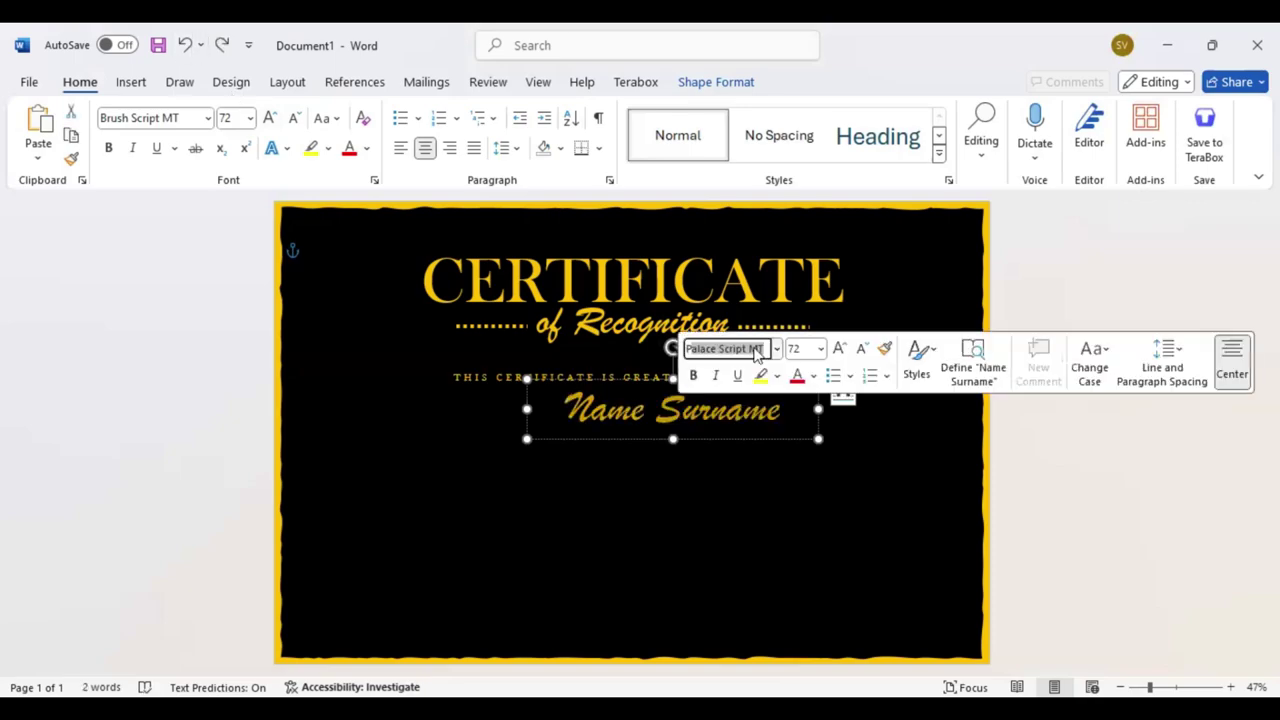
pyautogui.press('Return')
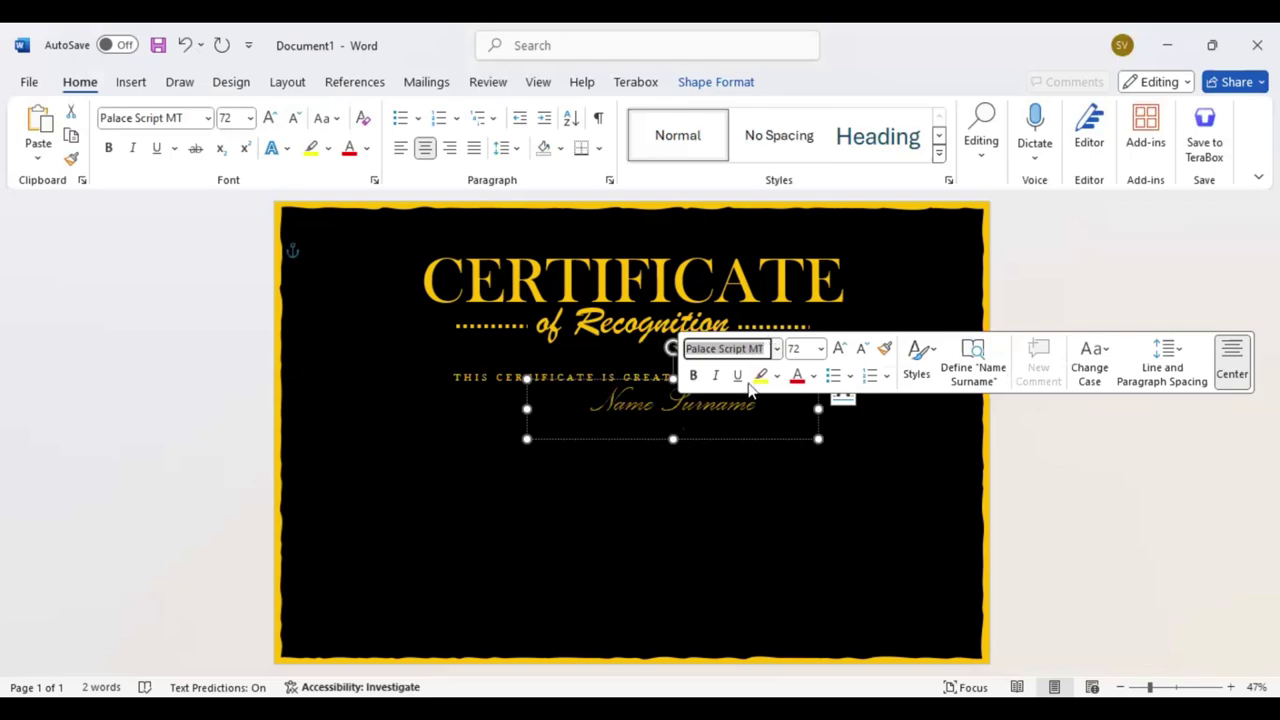
pyautogui.write('ed')
pyautogui.press('Return')
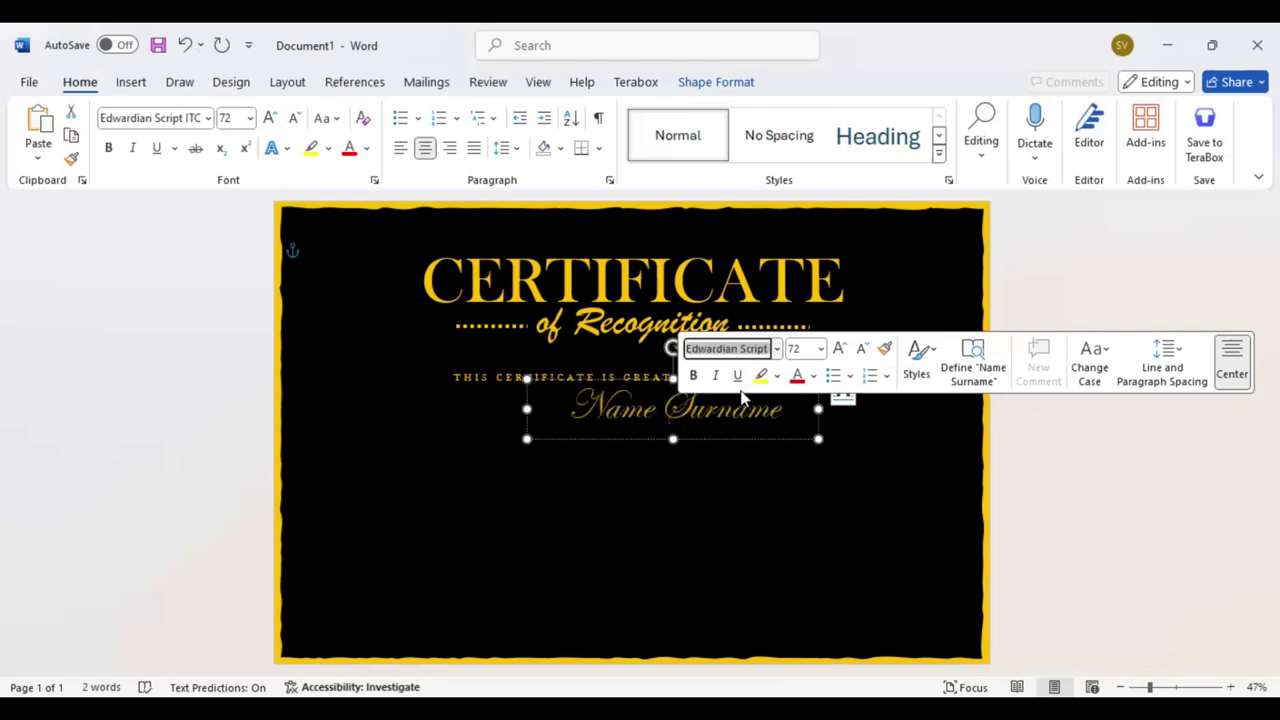
pyautogui.click(840, 349)
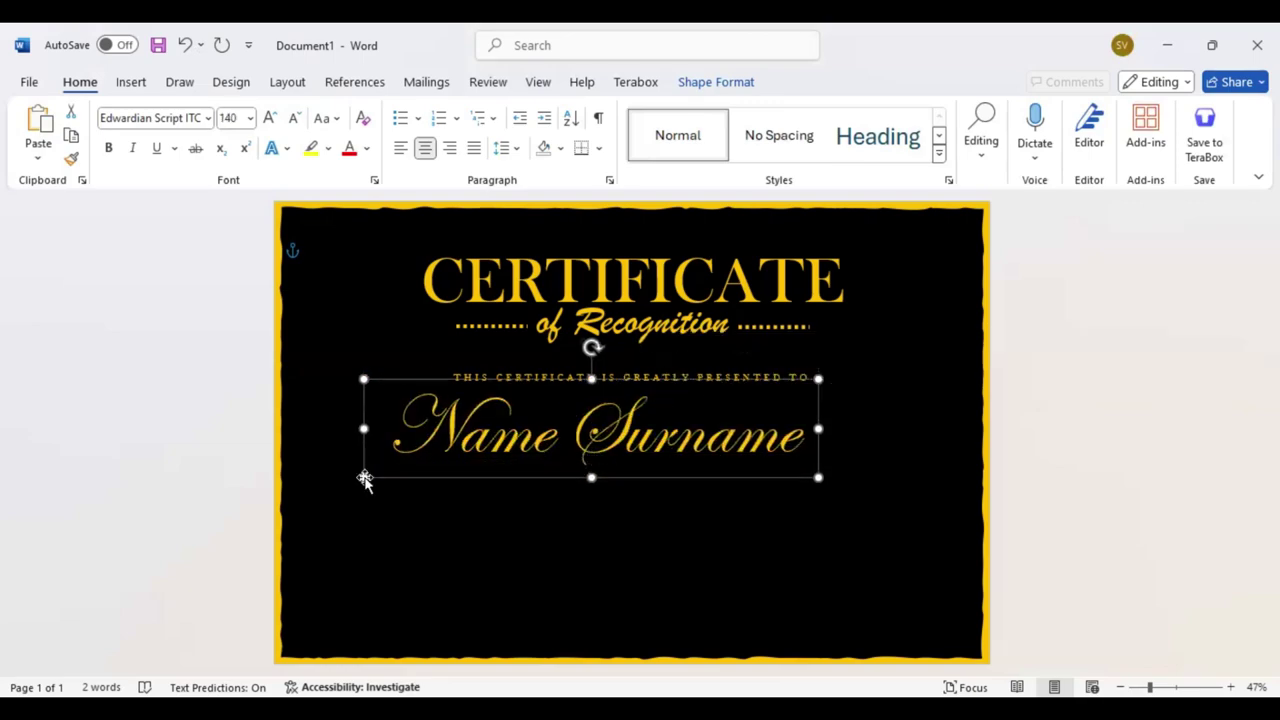
# - Widen the name box and centre it beneath the presented-to line
pyautogui.moveTo(365, 453); pyautogui.dragTo(363, 478)
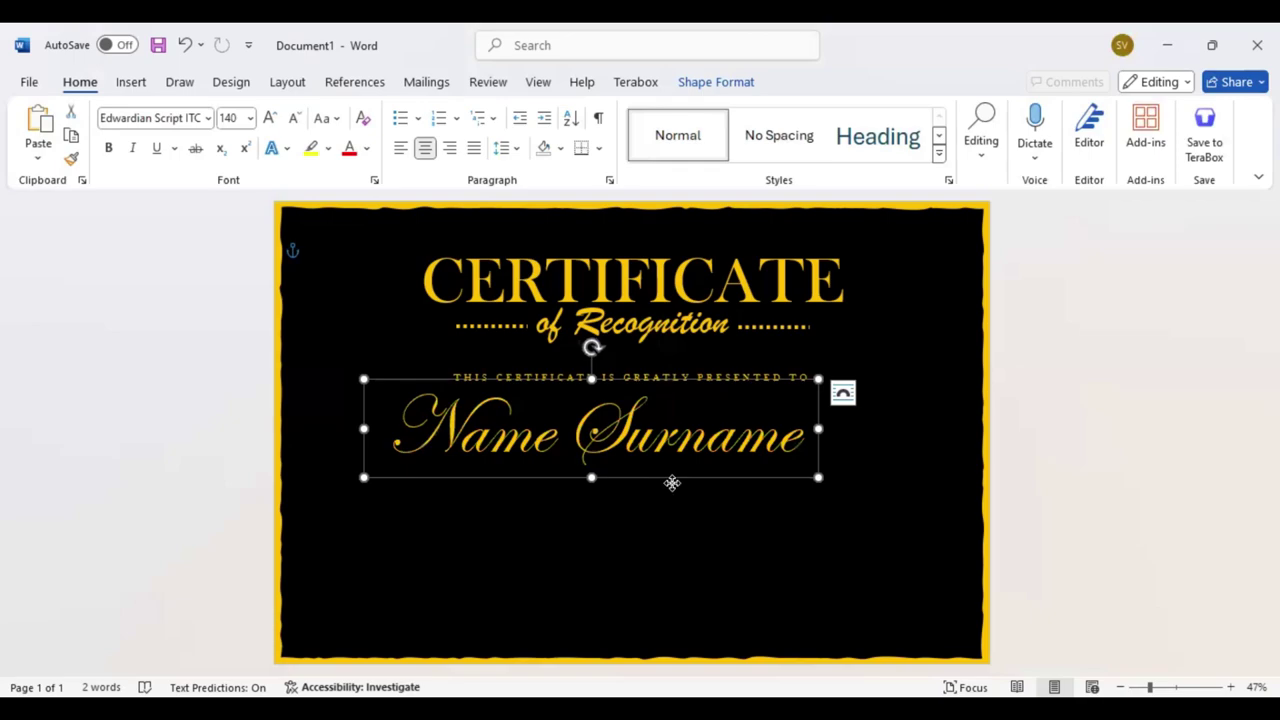
pyautogui.press('Right')
pyautogui.press('Right')
pyautogui.press('Right')
pyautogui.press('Down')
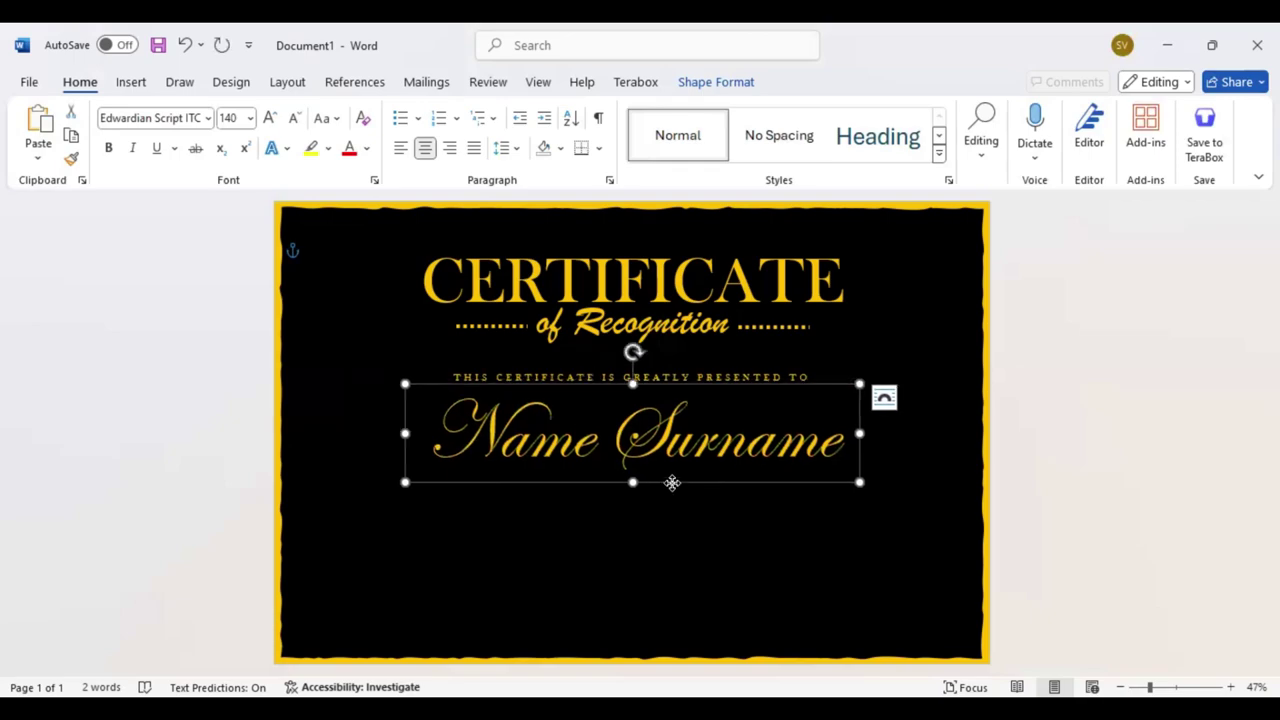
pyautogui.hotkey('ctrl', 'Up')
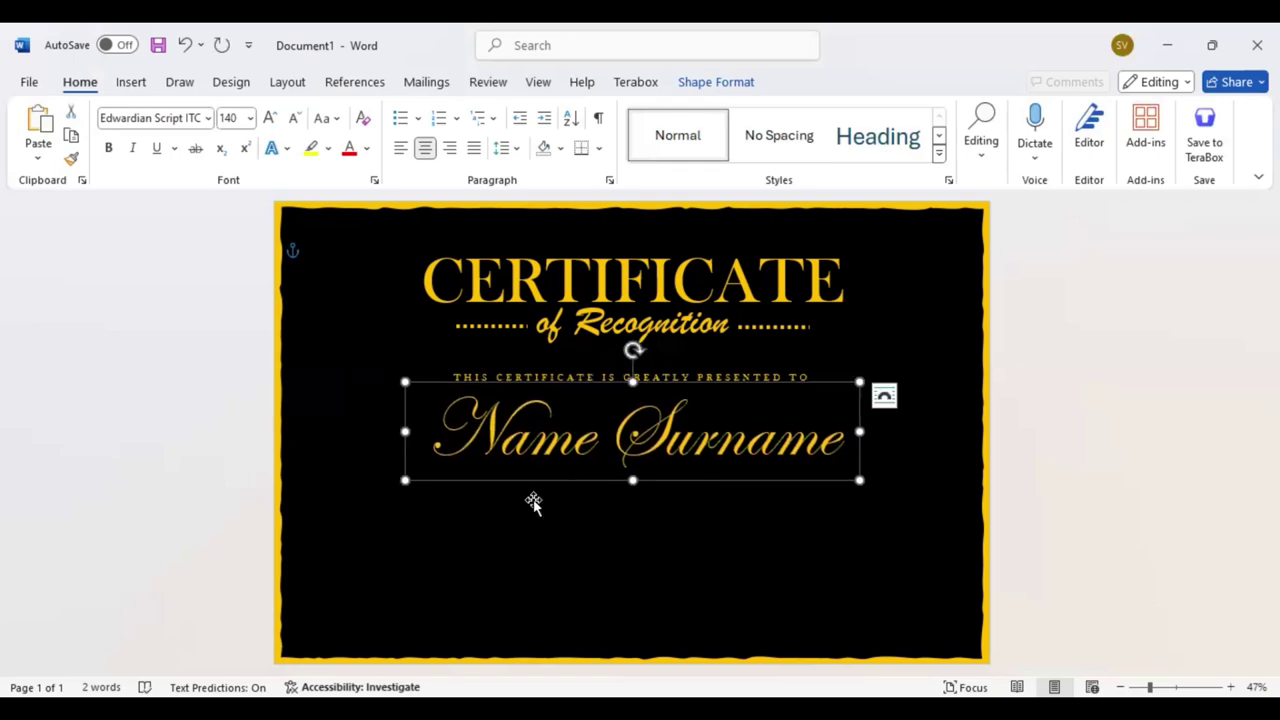
# - Copy the dotted line from beside 'of Recognition' under the name and stretch it across the name
pyautogui.click(487, 330)
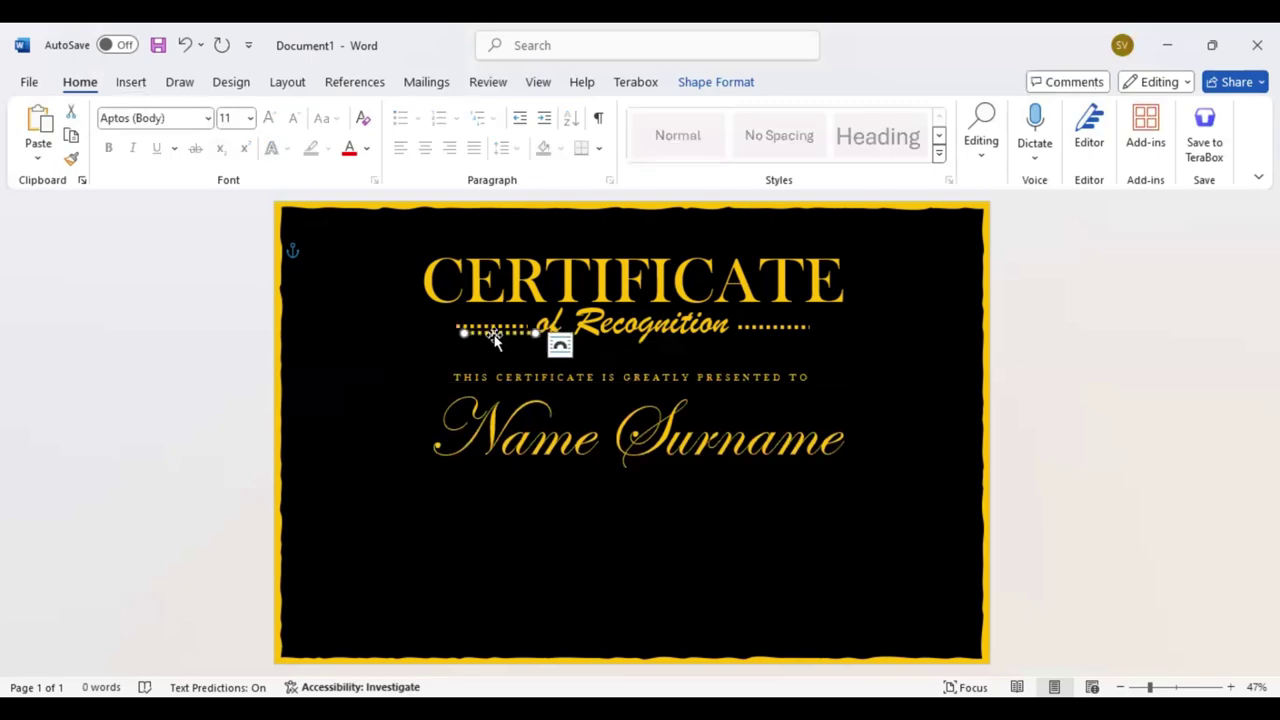
pyautogui.moveTo(490, 330); pyautogui.dragTo(469, 466)
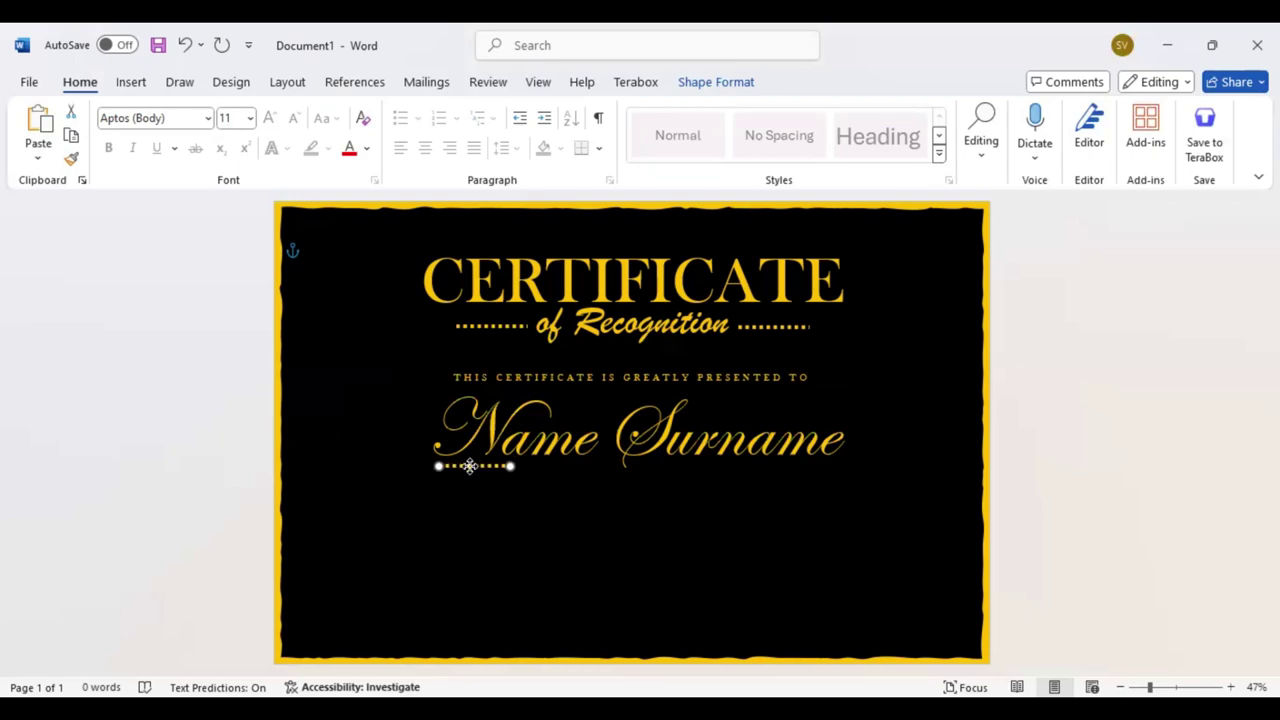
pyautogui.press('Left')
pyautogui.press('Left')
pyautogui.press('Left')
pyautogui.press('Left')
pyautogui.moveTo(487, 466); pyautogui.dragTo(862, 468)
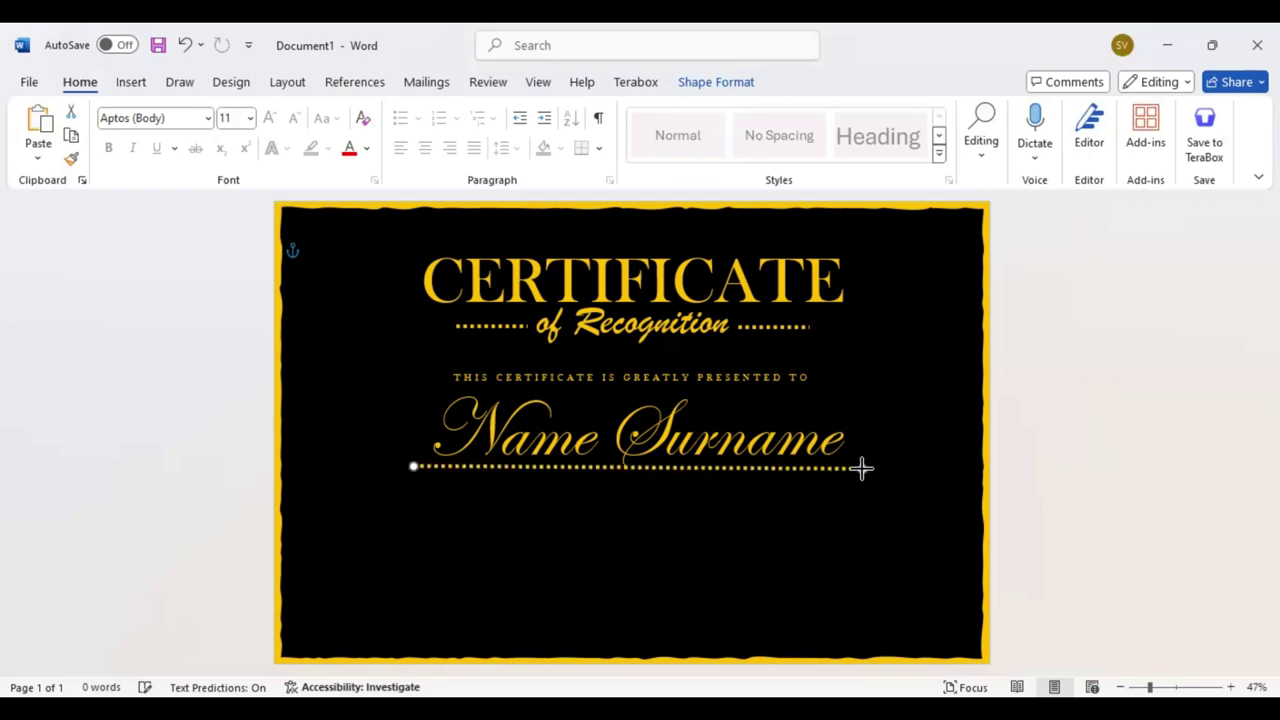
pyautogui.moveTo(862, 468); pyautogui.dragTo(860, 466)
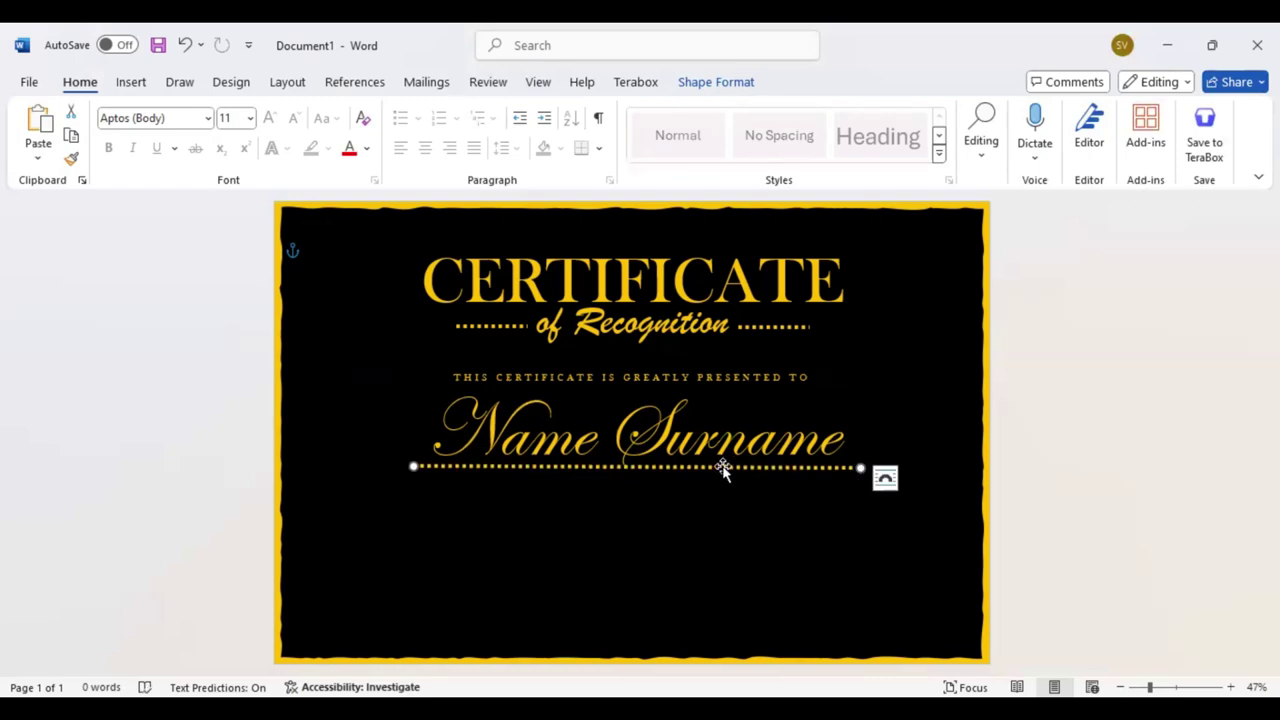
pyautogui.moveTo(720, 470); pyautogui.dragTo(702, 471)
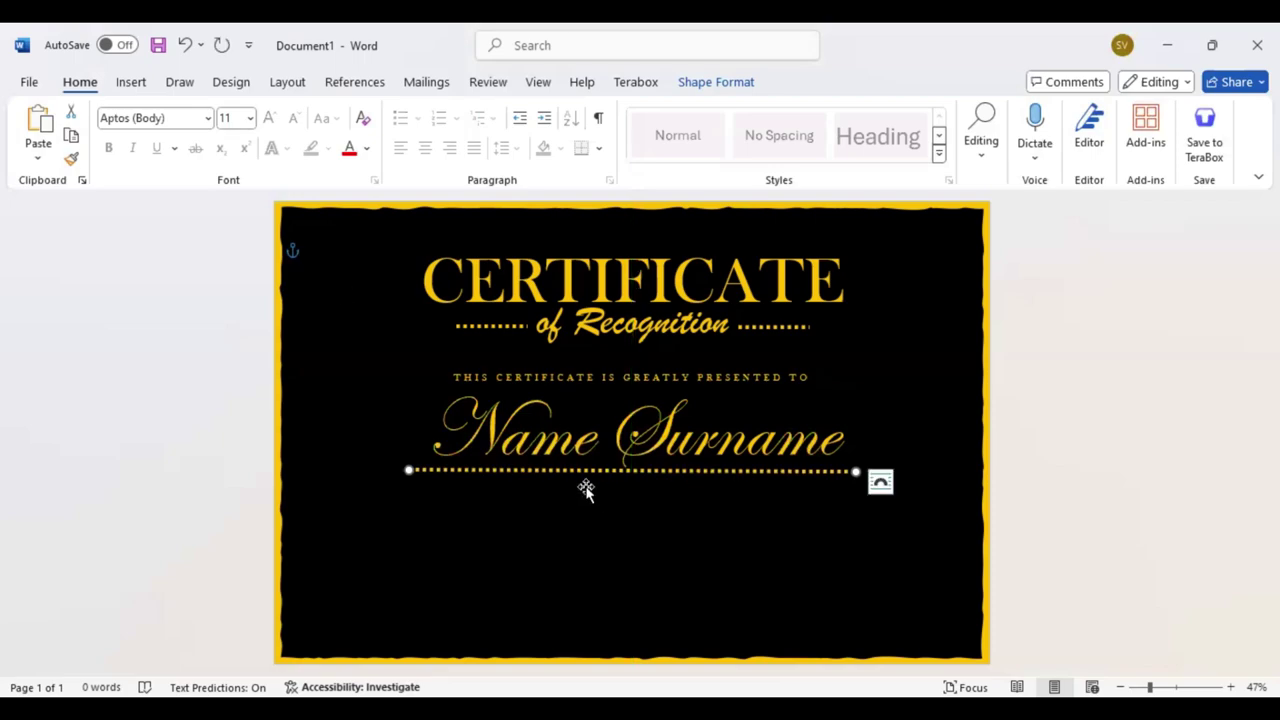
# - Draw a text box below the dotted name line
pyautogui.click(131, 84)
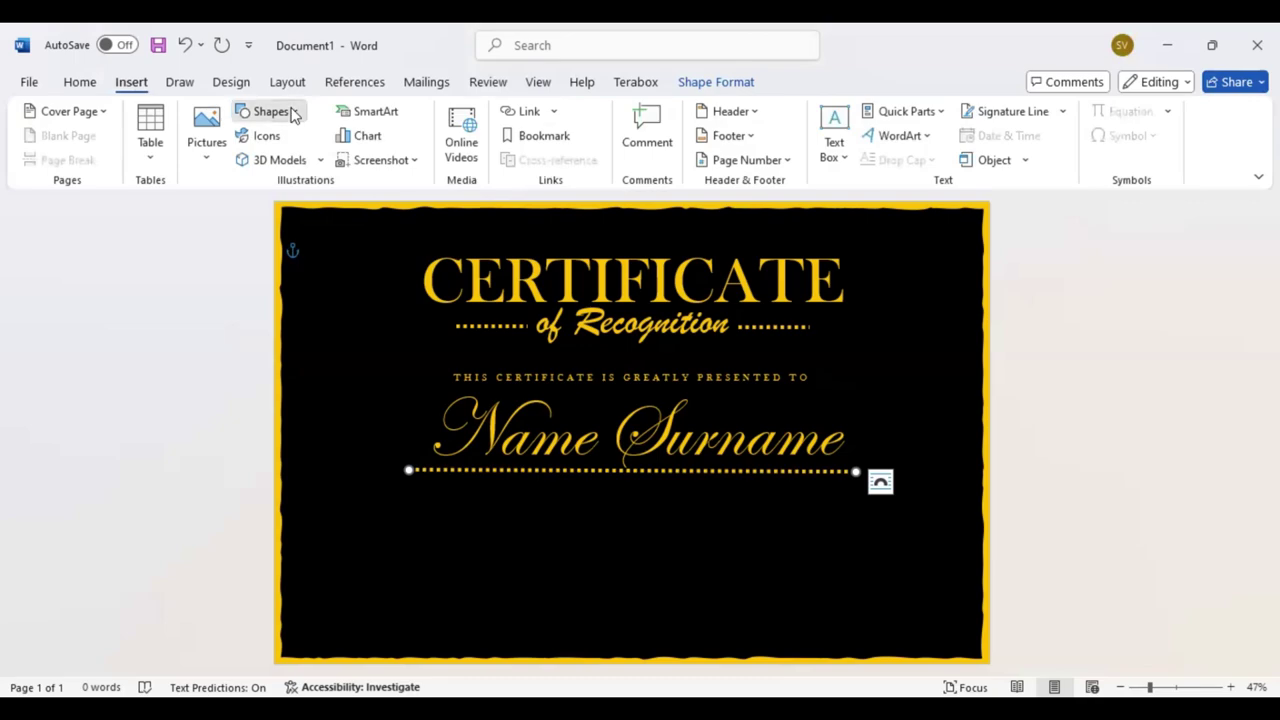
pyautogui.click(270, 111)
pyautogui.click(243, 158)
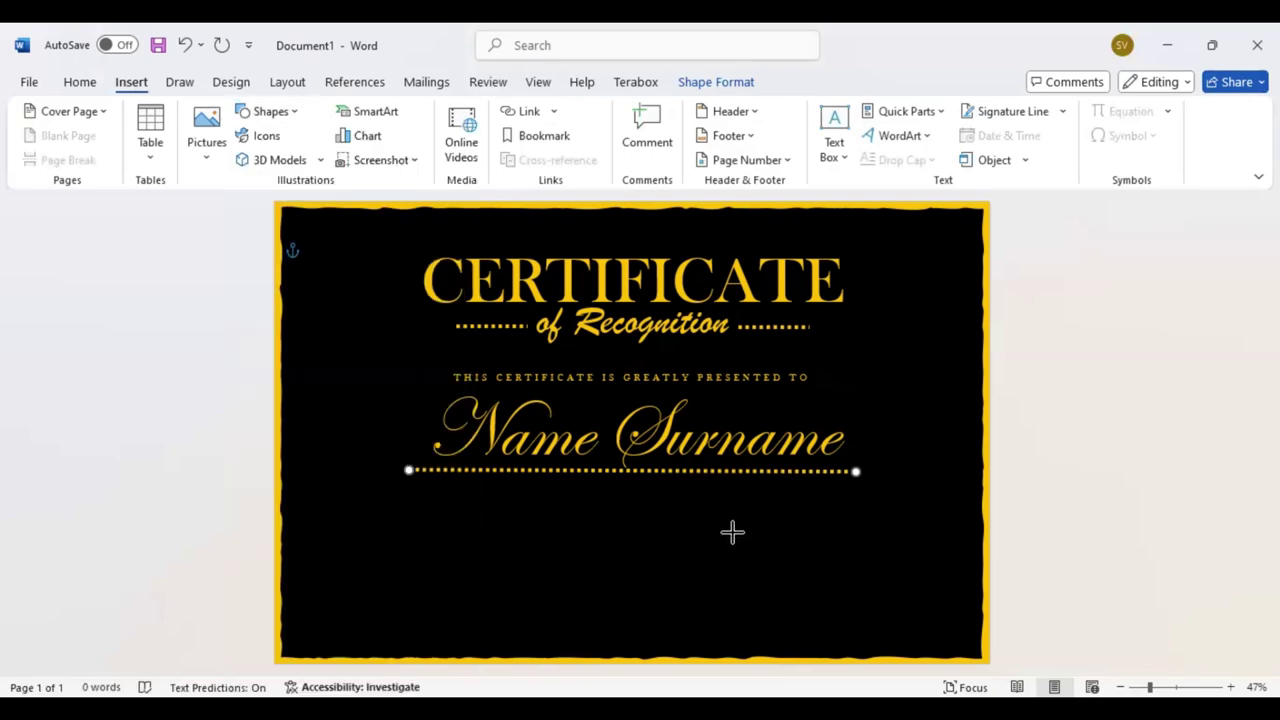
pyautogui.moveTo(768, 556); pyautogui.dragTo(512, 496)
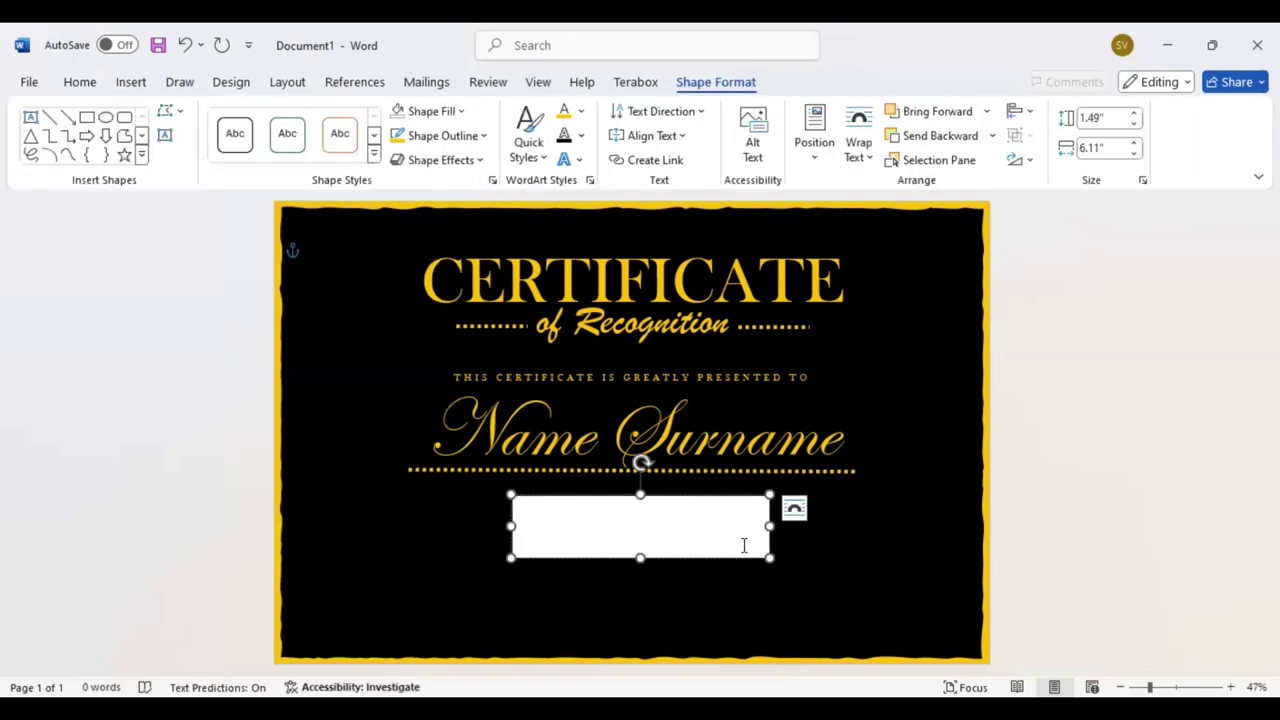
# - Fill the box with Lorem ipsum placeholder text and remove its outline
pyautogui.write('=Lo')
pyautogui.write('r')
pyautogui.write('()')
pyautogui.press('Return')
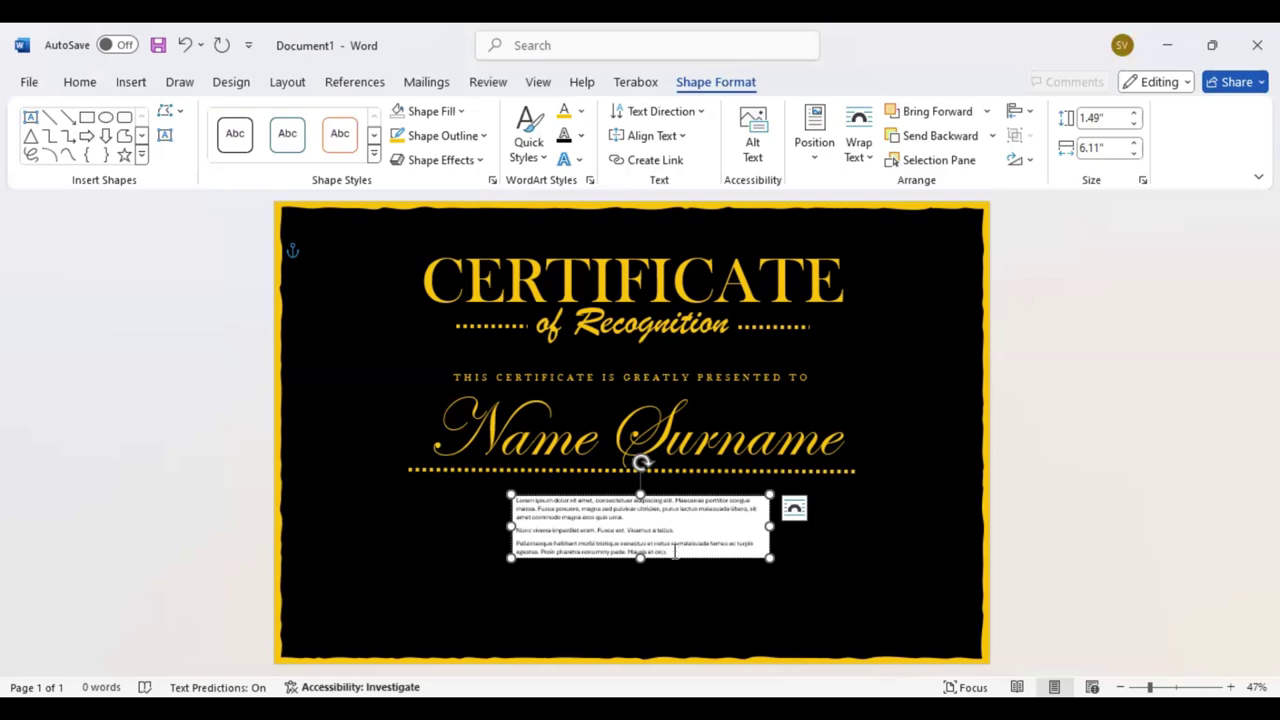
pyautogui.hotkey('ctrl', 'a')
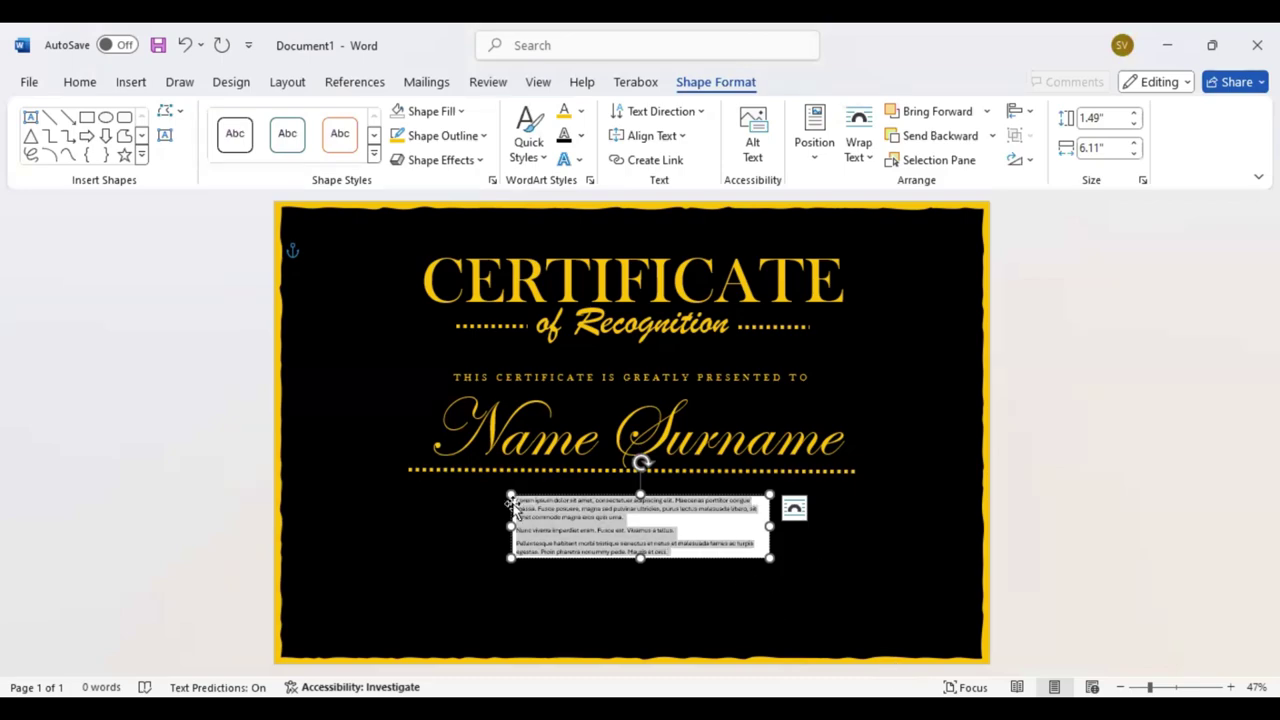
pyautogui.press('Delete')
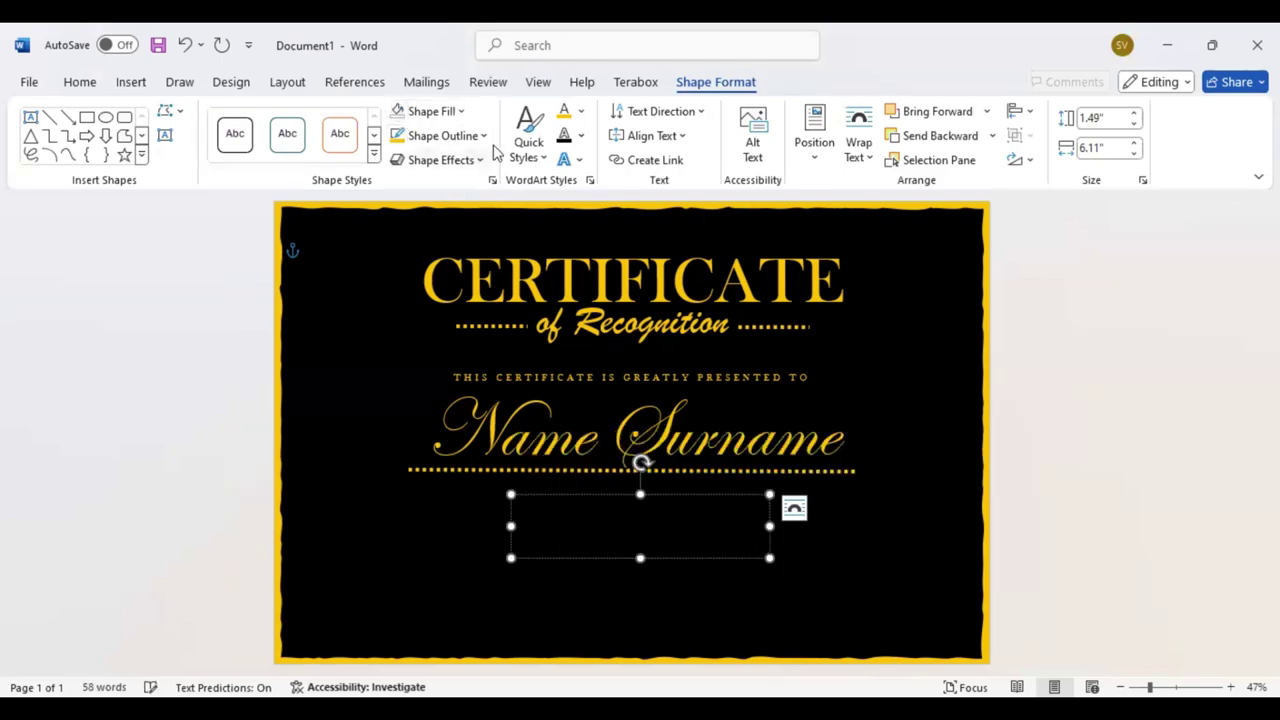
pyautogui.click(443, 135)
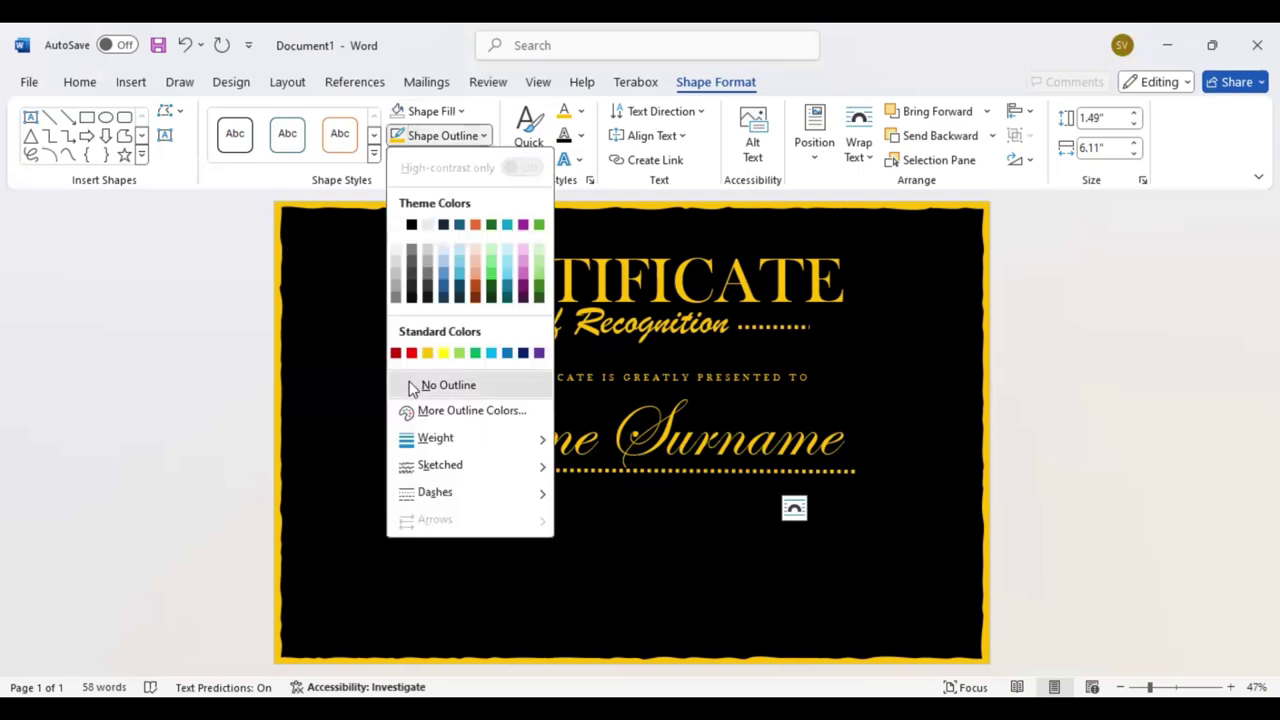
pyautogui.click(413, 387)
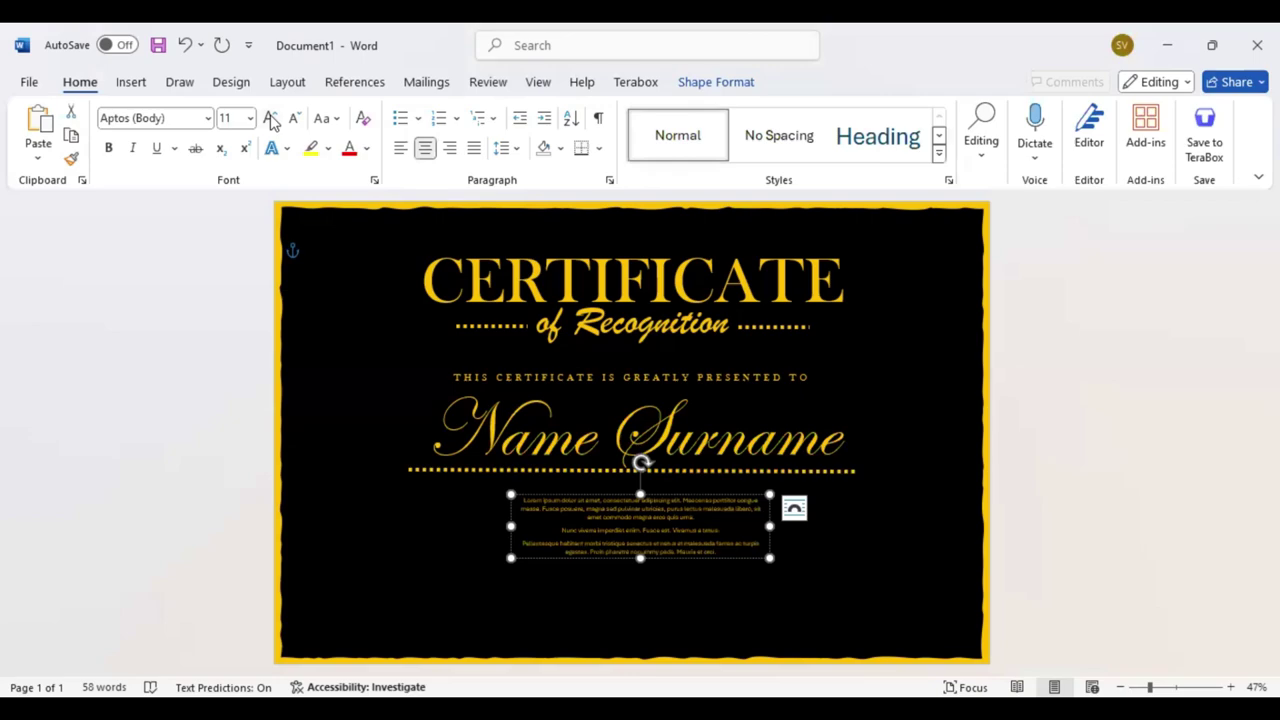
# - Set the body text to Baskerville Old Face 20 pt
pyautogui.click(269, 118)
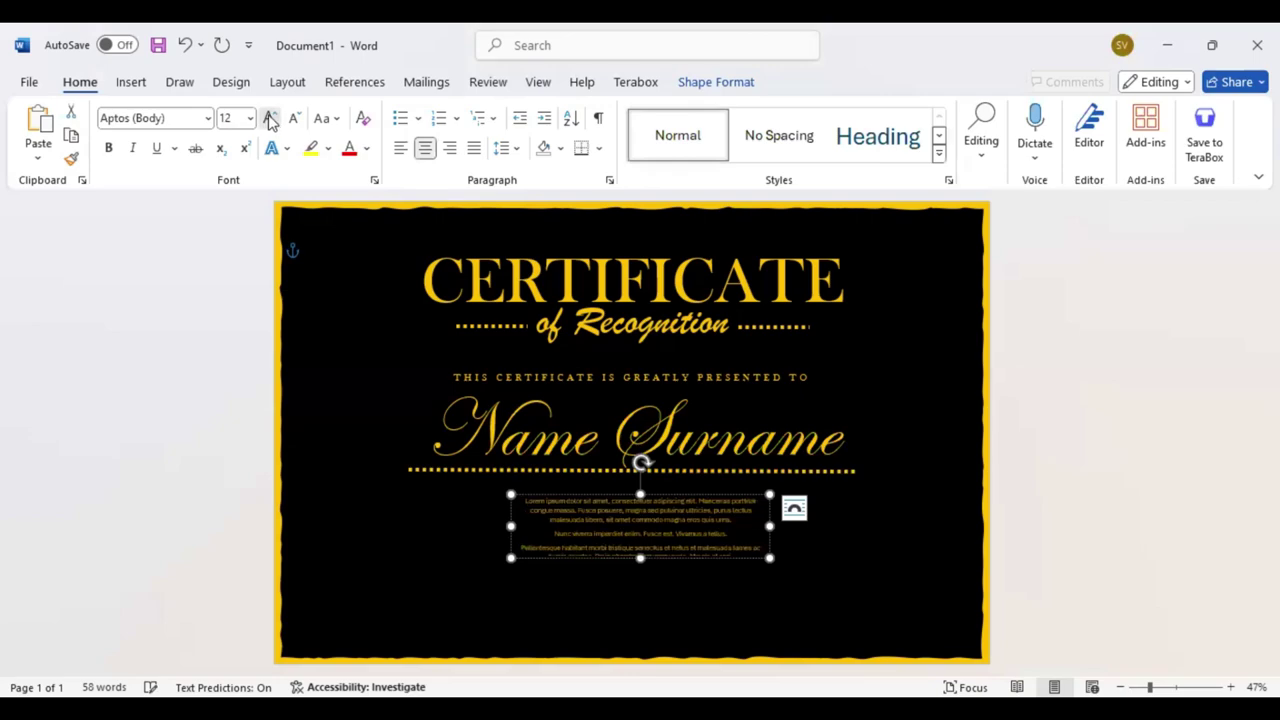
pyautogui.click(182, 122)
pyautogui.write('Baskerville Old Face')
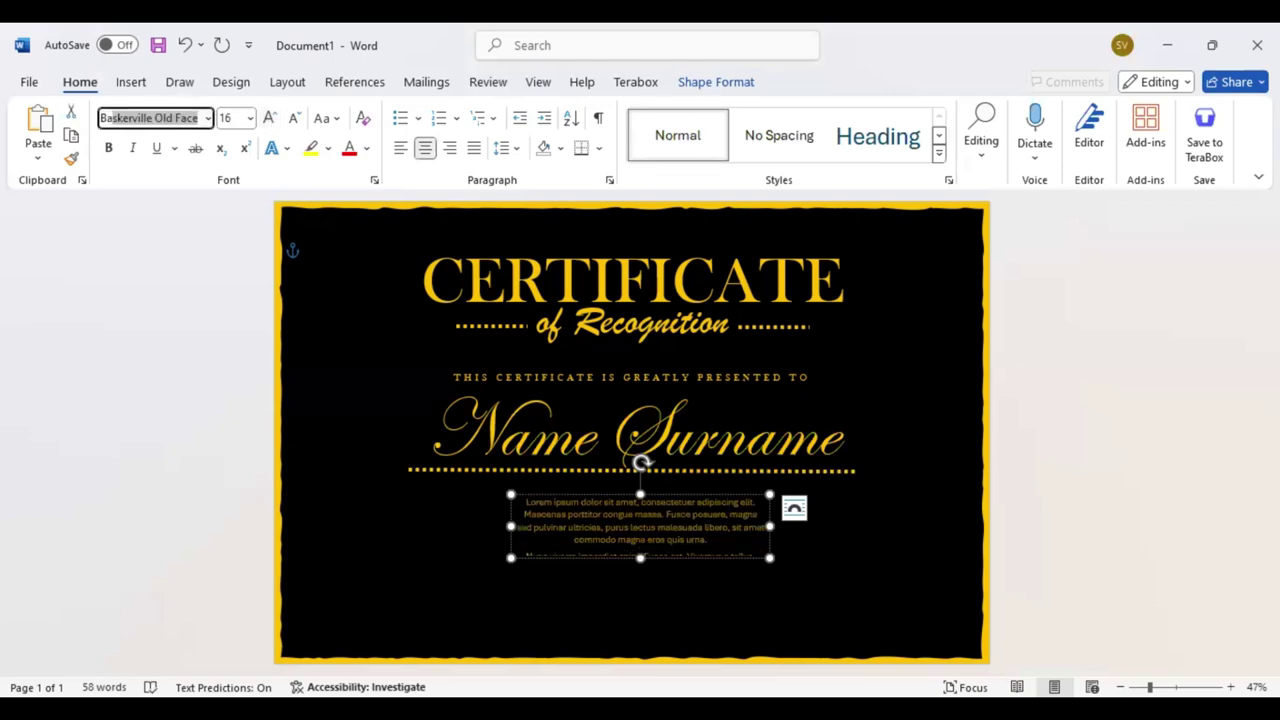
pyautogui.press('Return')
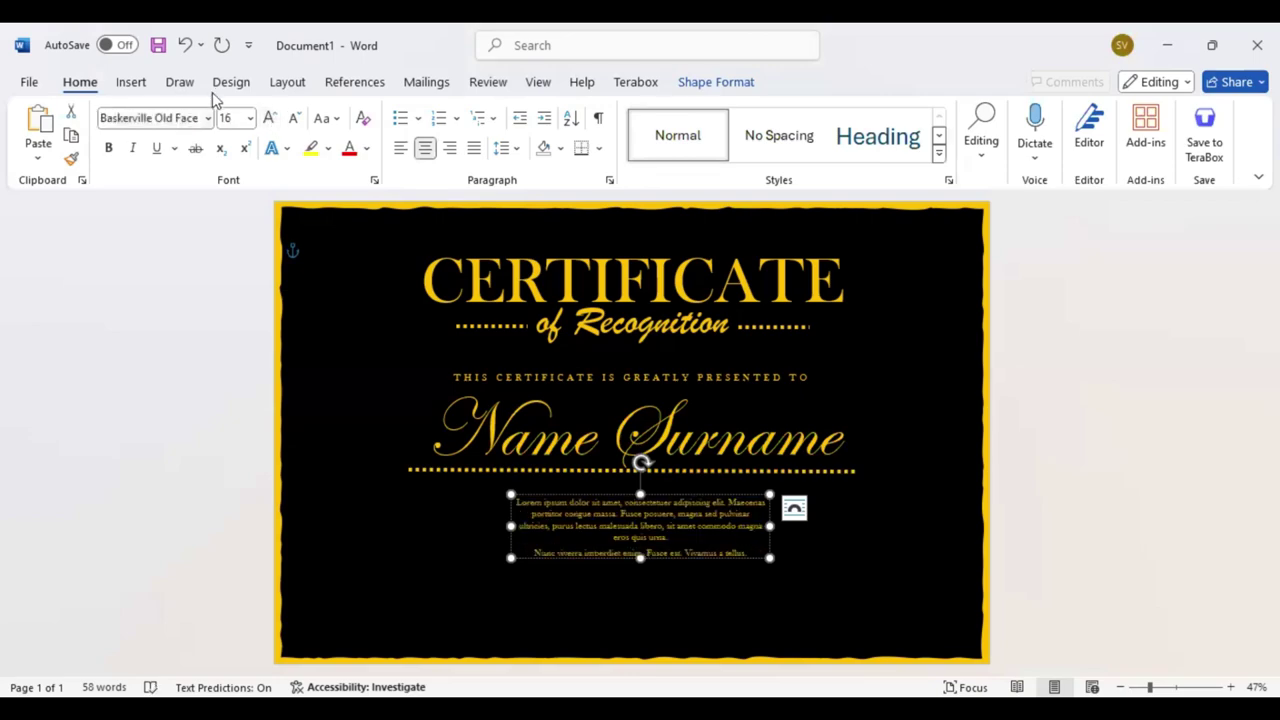
pyautogui.click(269, 118)
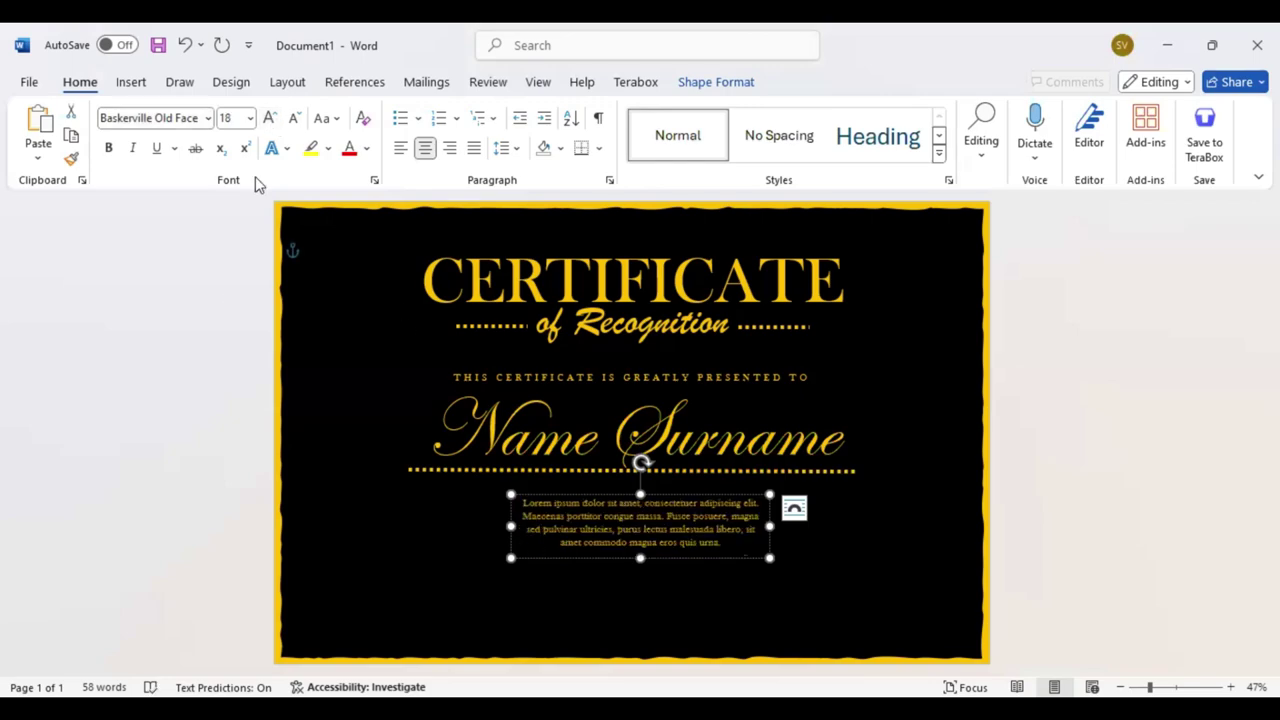
pyautogui.click(270, 118)
# - Widen and lengthen the body text box to show all three paragraphs, centred under the line
pyautogui.moveTo(842, 525); pyautogui.dragTo(901, 524)
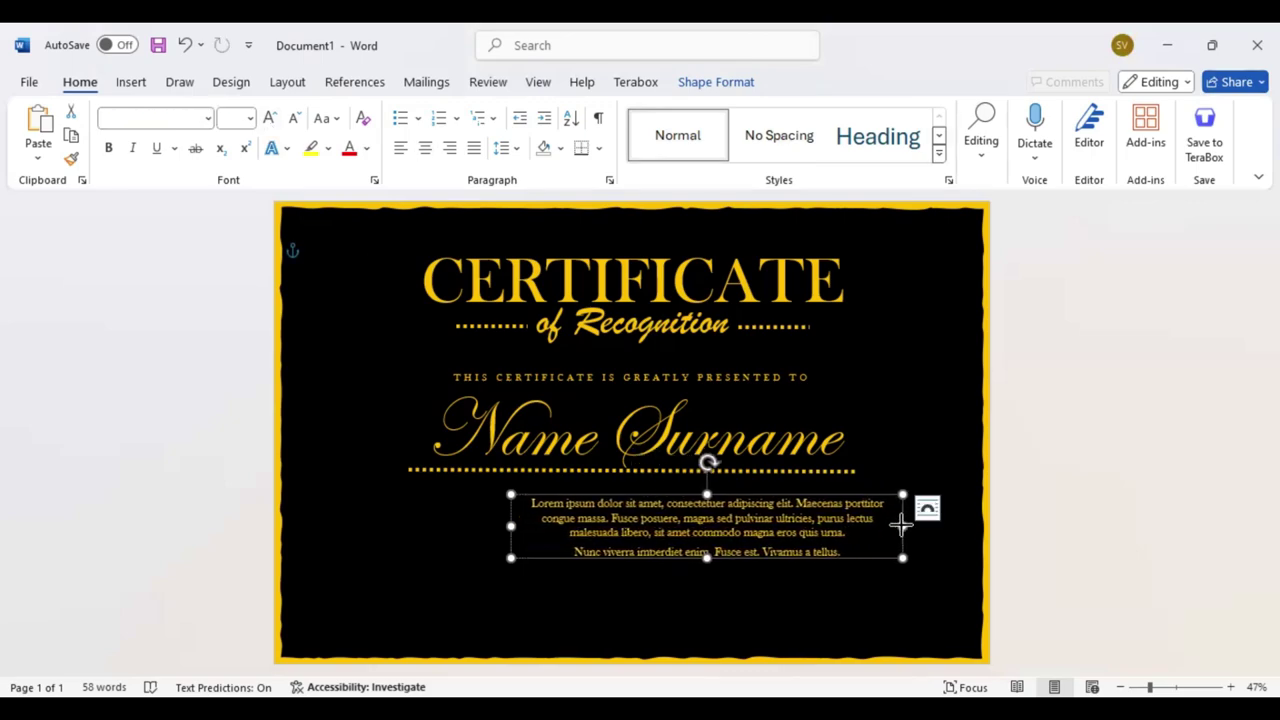
pyautogui.moveTo(511, 525); pyautogui.dragTo(471, 527)
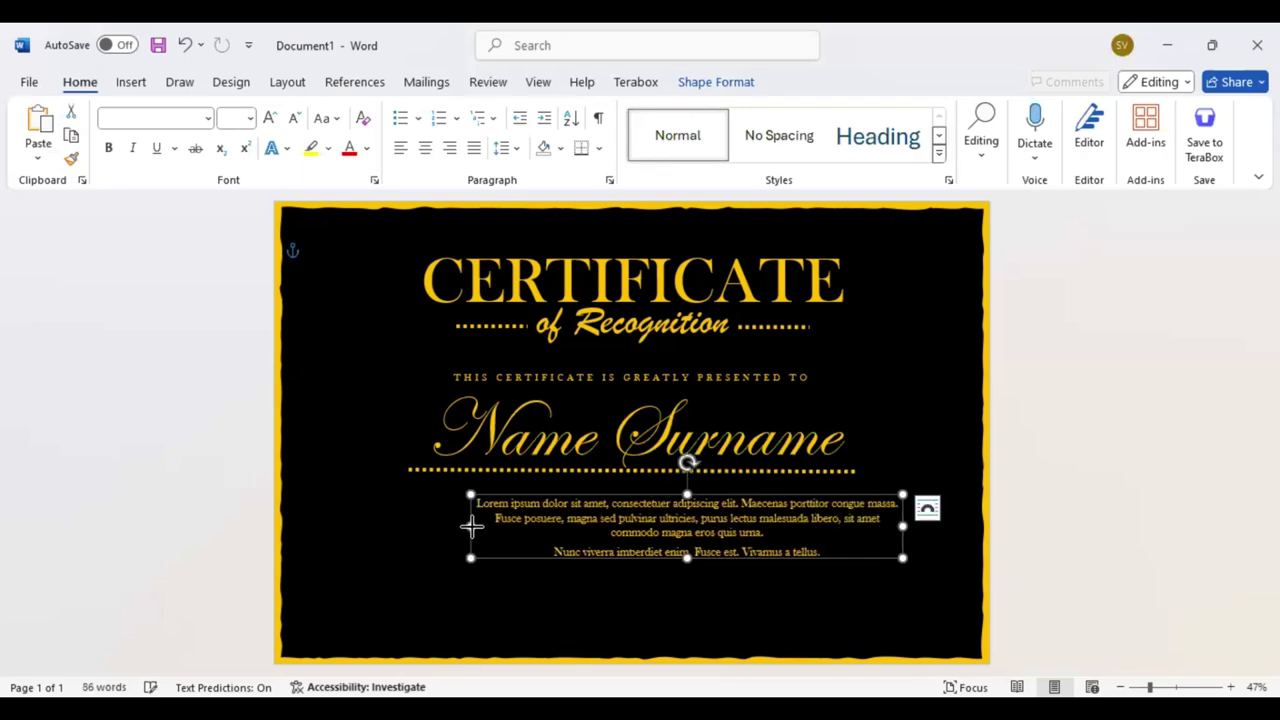
pyautogui.moveTo(687, 558); pyautogui.dragTo(688, 593)
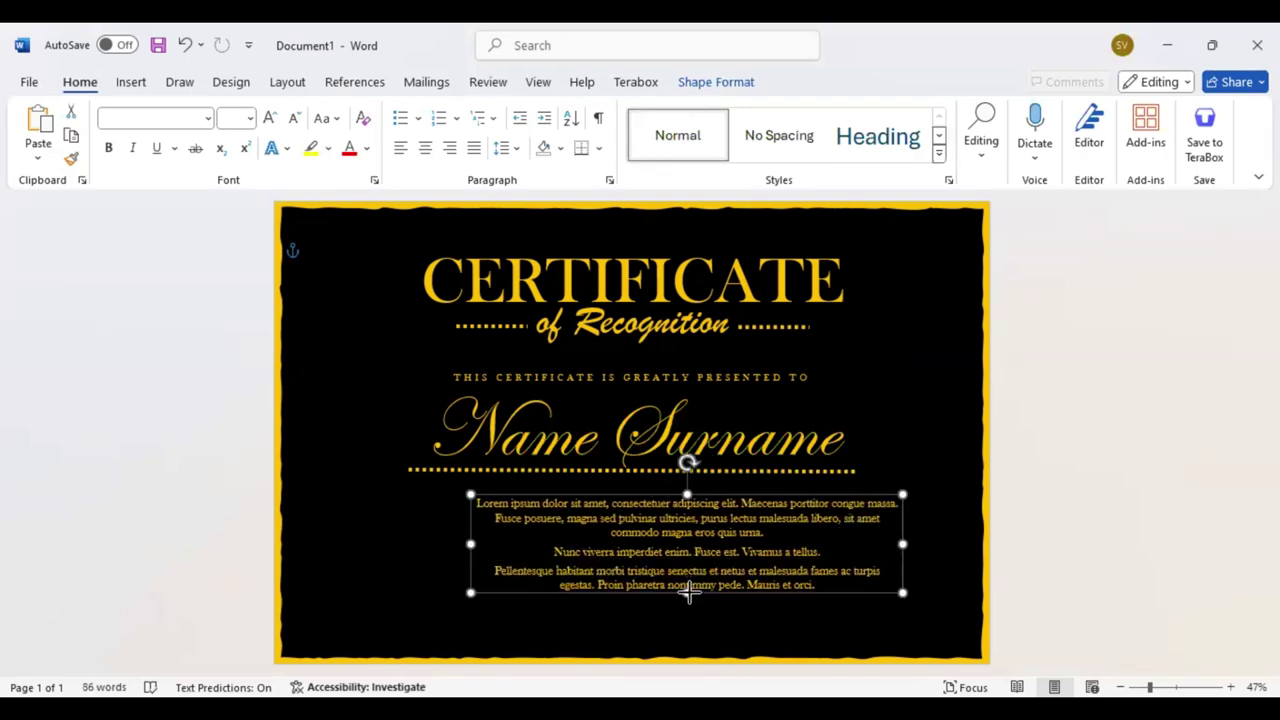
pyautogui.press('Up')
pyautogui.press('Left')
pyautogui.press('Left')
pyautogui.press('Left')
pyautogui.press('Up')
pyautogui.press('Left')
pyautogui.press('Left')
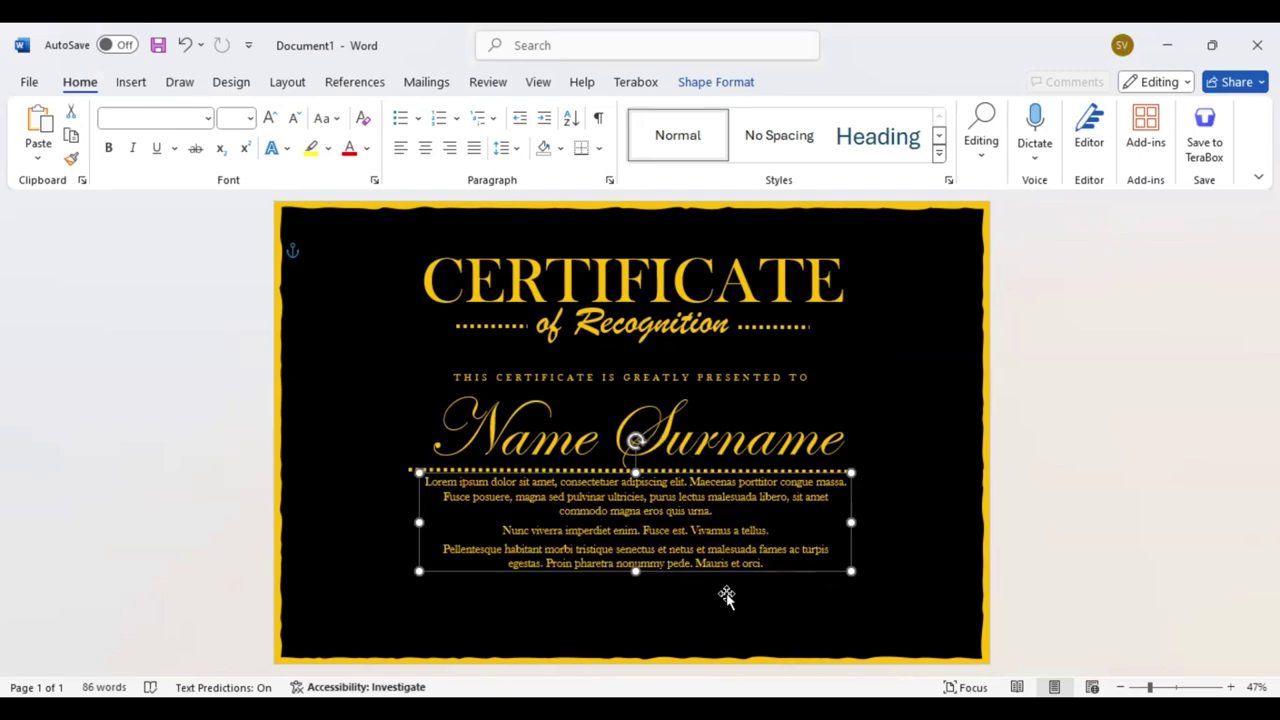
pyautogui.hotkey('ctrl', 'Down')
pyautogui.hotkey('ctrl', 'Left')
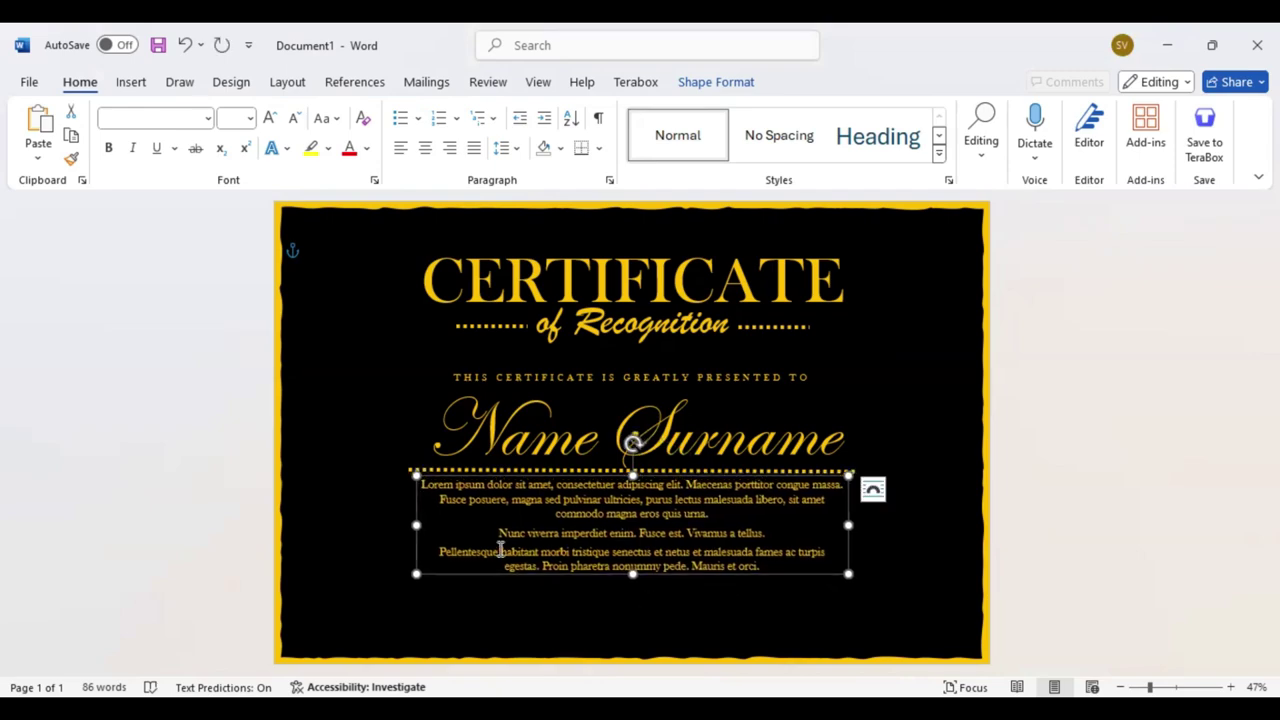
# - Draw a short straight signature line at the bottom left
pyautogui.click(130, 84)
pyautogui.click(284, 112)
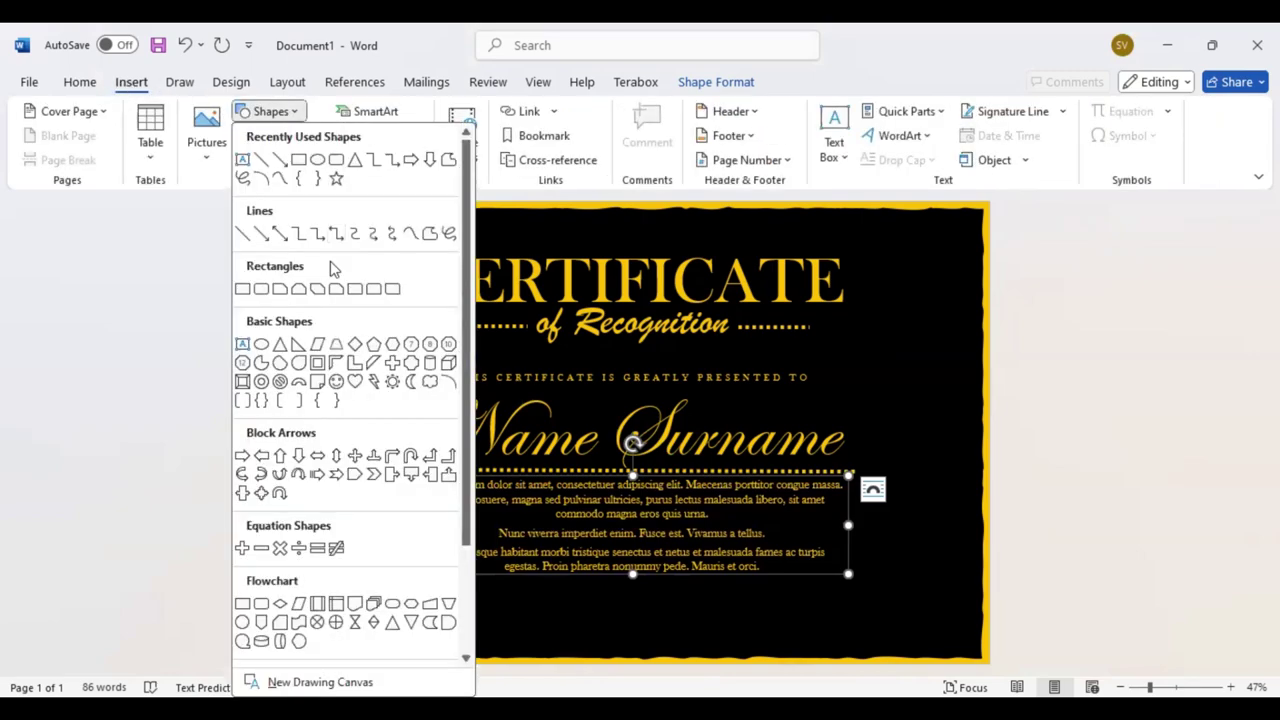
pyautogui.click(243, 243)
pyautogui.moveTo(410, 619); pyautogui.dragTo(518, 618)
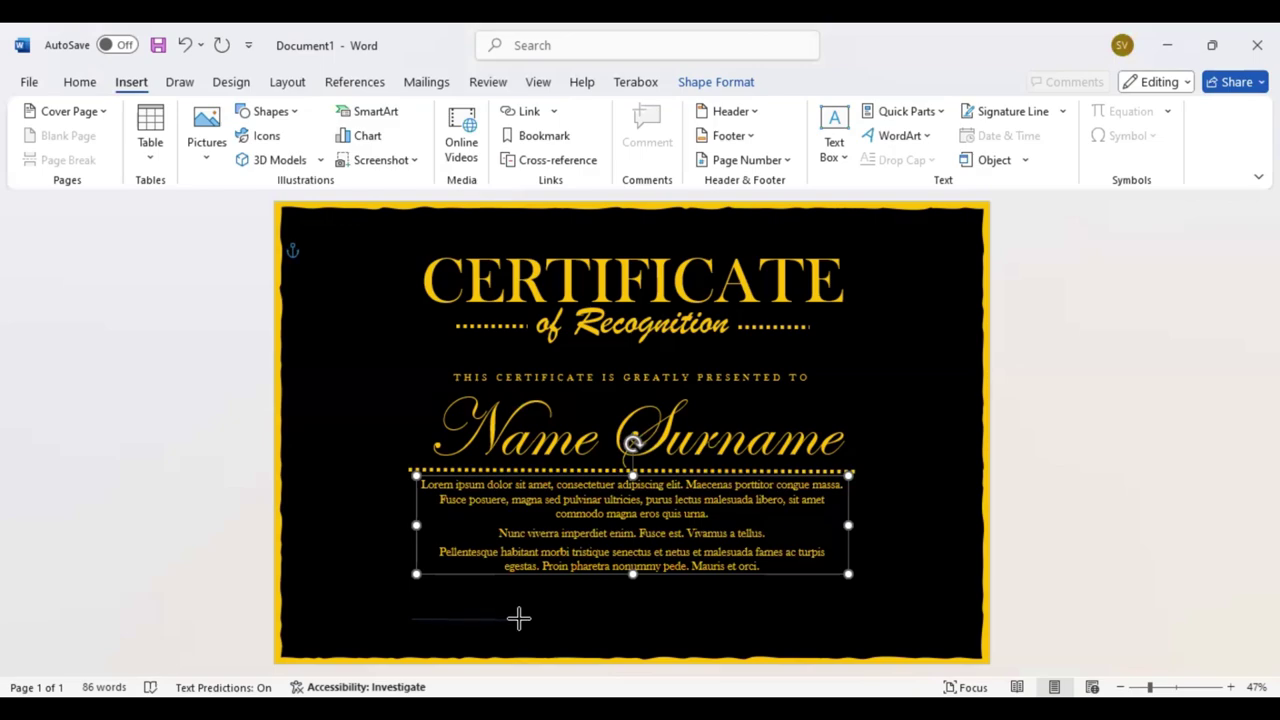
pyautogui.moveTo(518, 618); pyautogui.dragTo(520, 619)
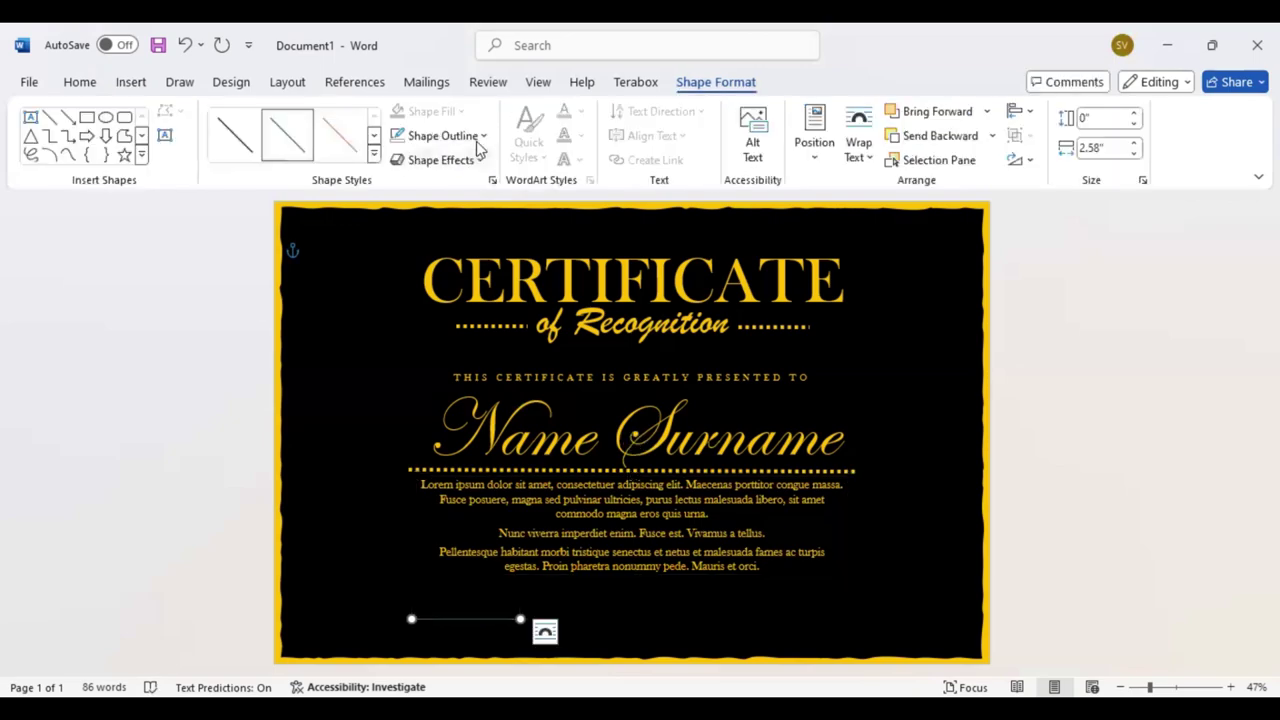
# - Give the signature line a 2¼ pt weight and gold colour
pyautogui.click(485, 137)
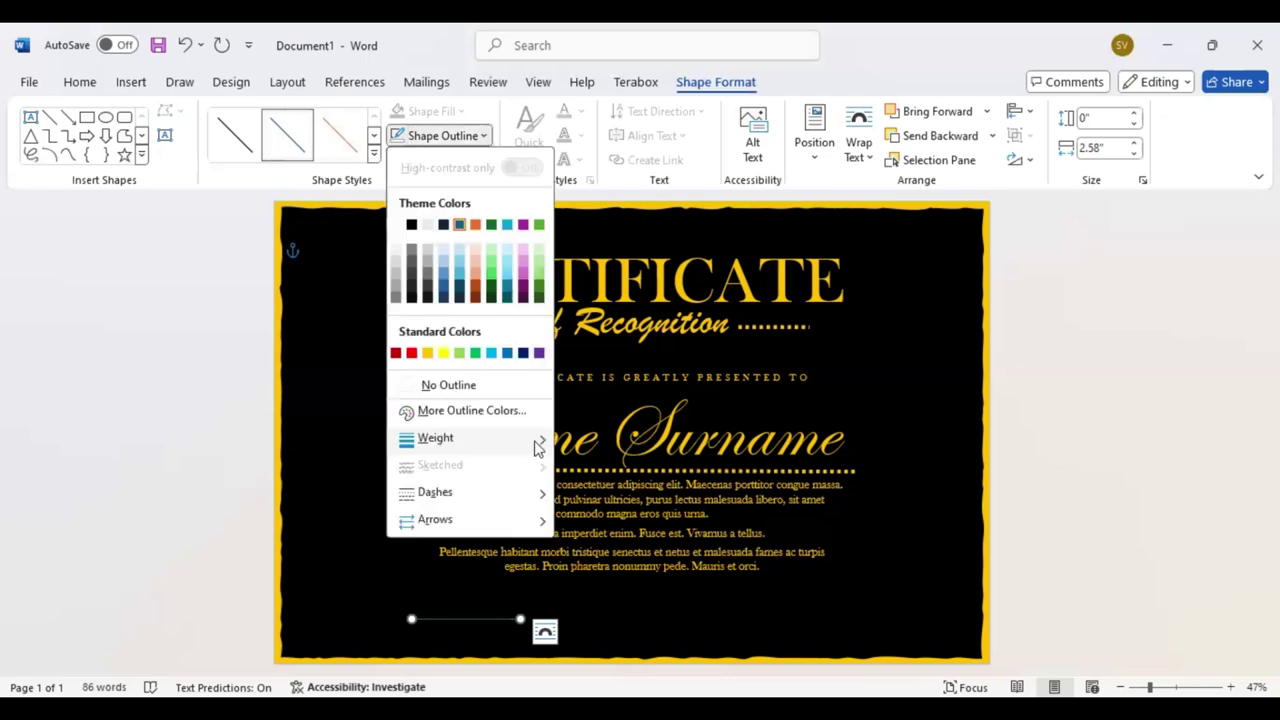
pyautogui.moveTo(534, 441)
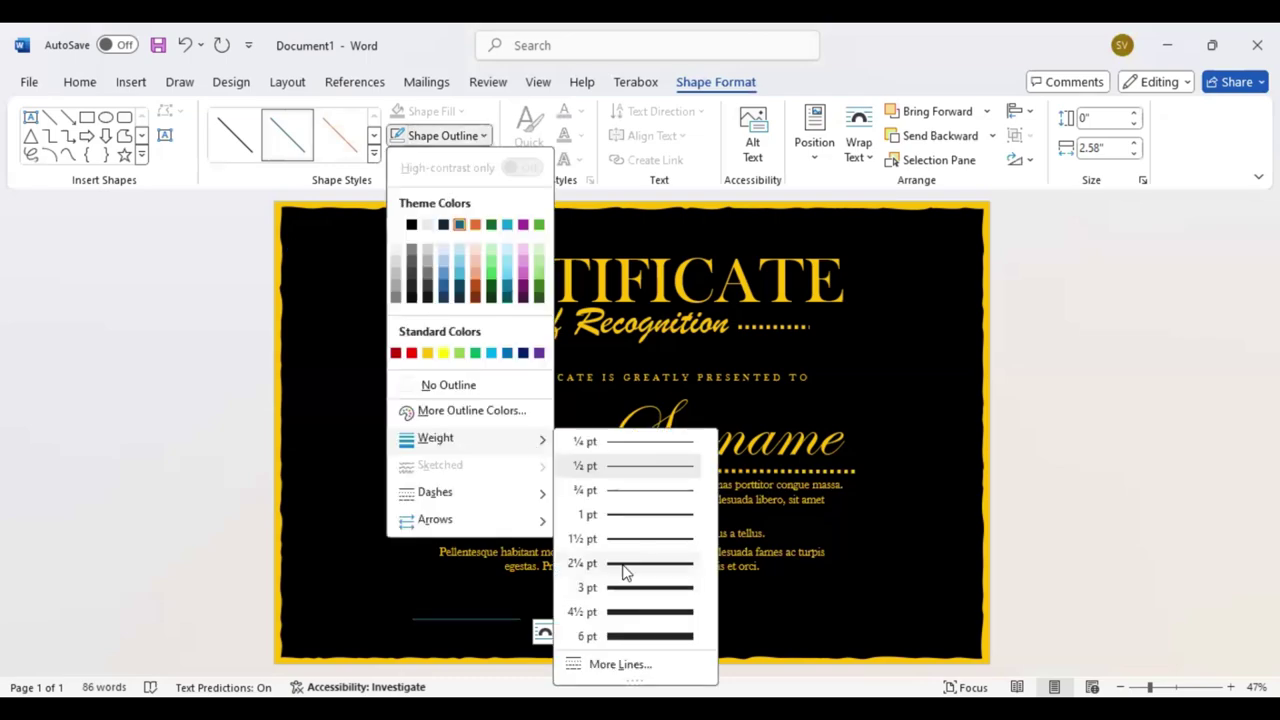
pyautogui.click(626, 565)
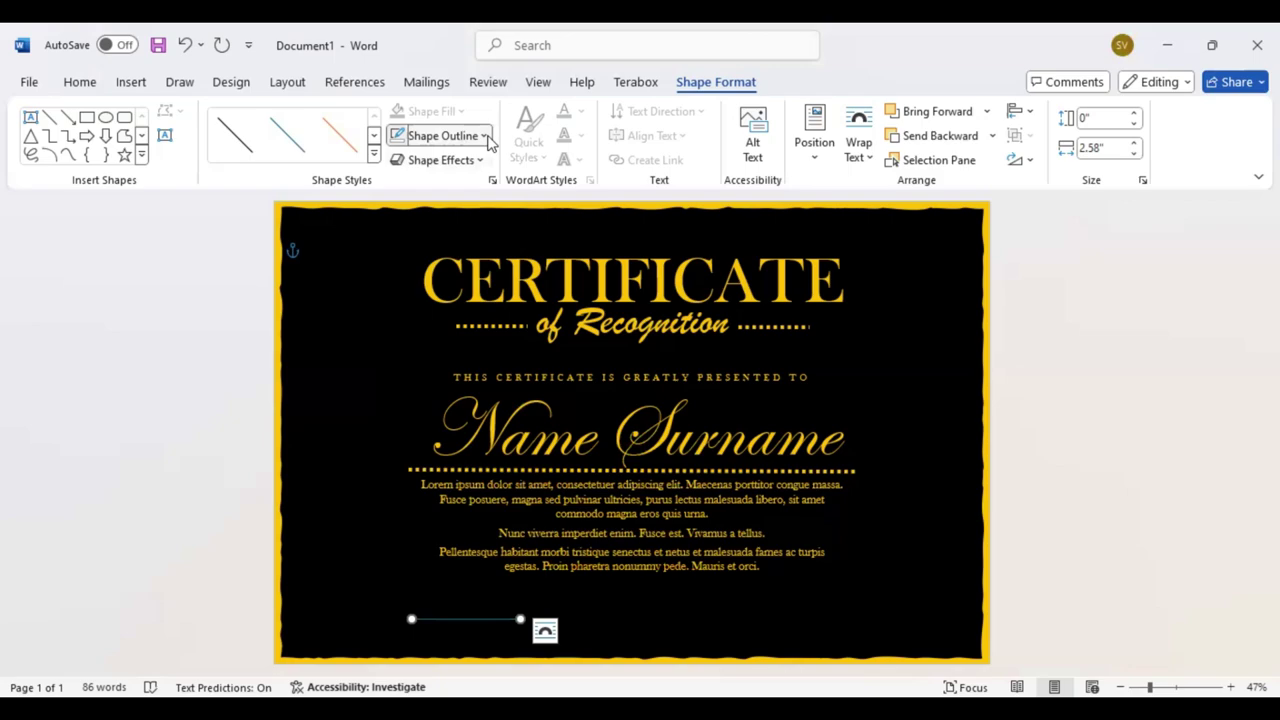
pyautogui.click(485, 137)
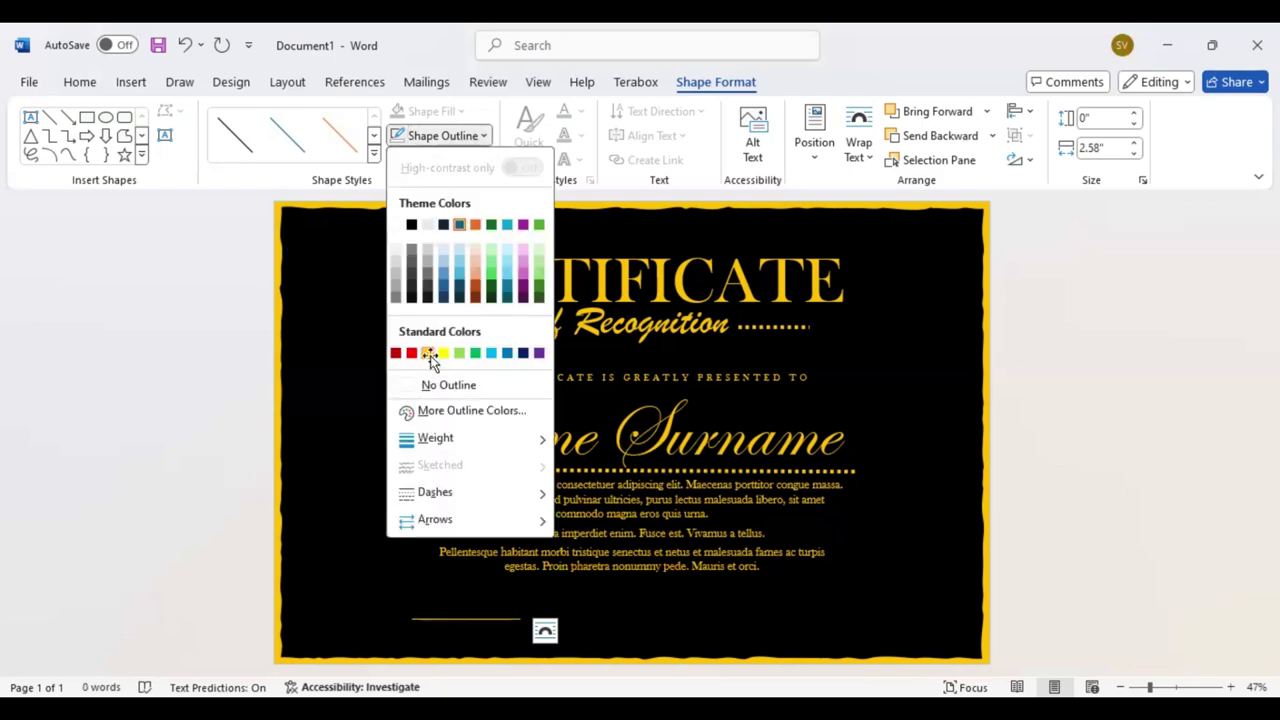
pyautogui.click(466, 643)
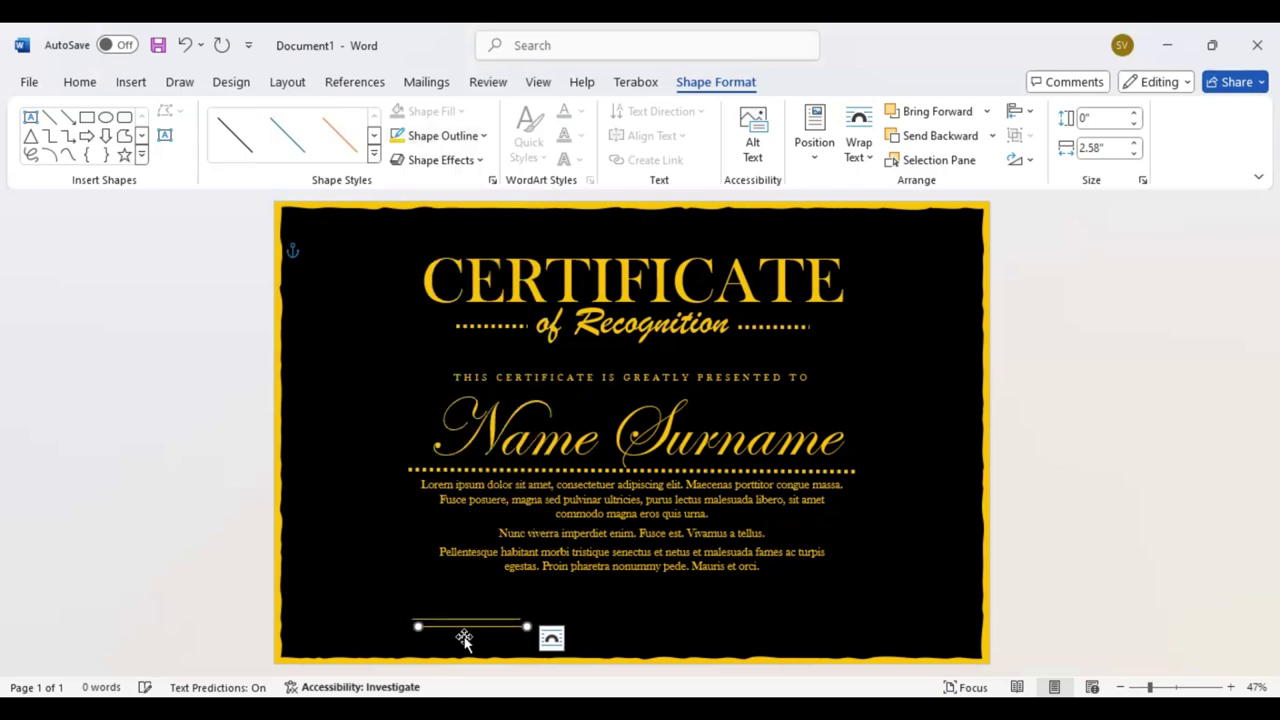
# - Duplicate the signature line and move the copy to the bottom right
pyautogui.moveTo(463, 640); pyautogui.dragTo(464, 637)
pyautogui.press('Up')
pyautogui.hotkey('ctrl', 'd')
pyautogui.press('Right')
pyautogui.press('Right')
pyautogui.press('Right')
pyautogui.press('Right')
pyautogui.press('Right')
pyautogui.press('Right')
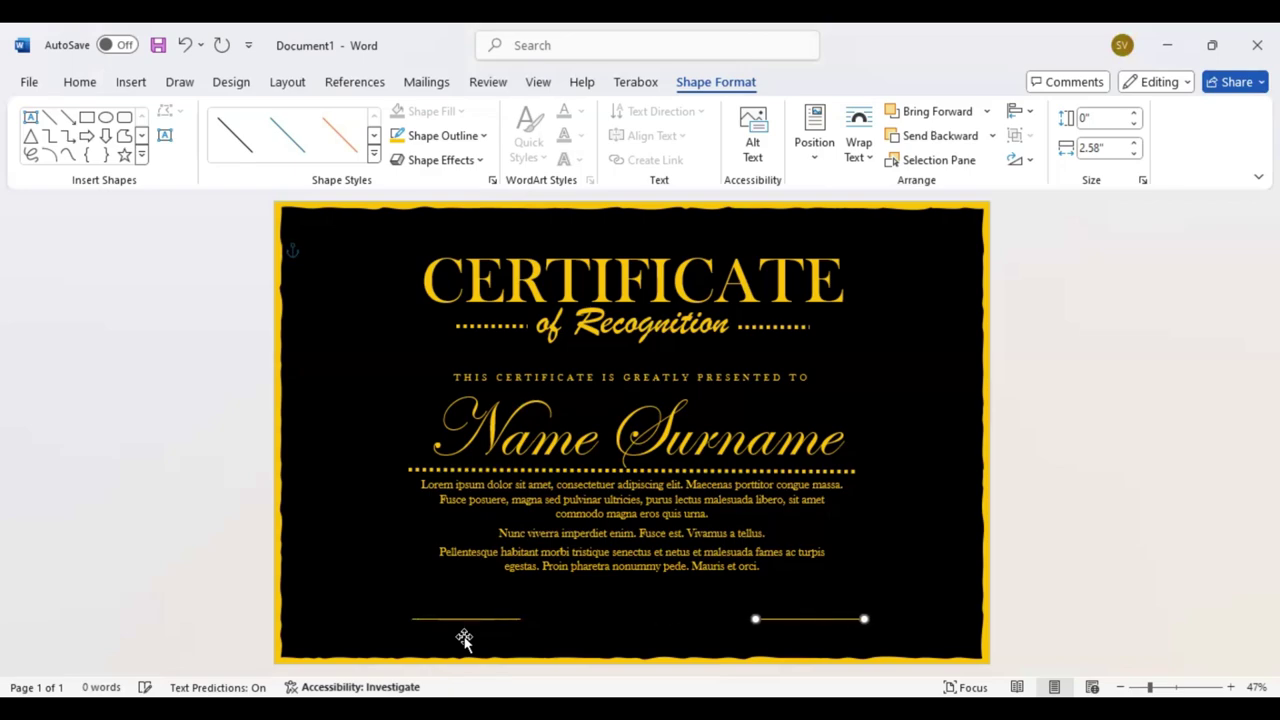
pyautogui.press('Right')
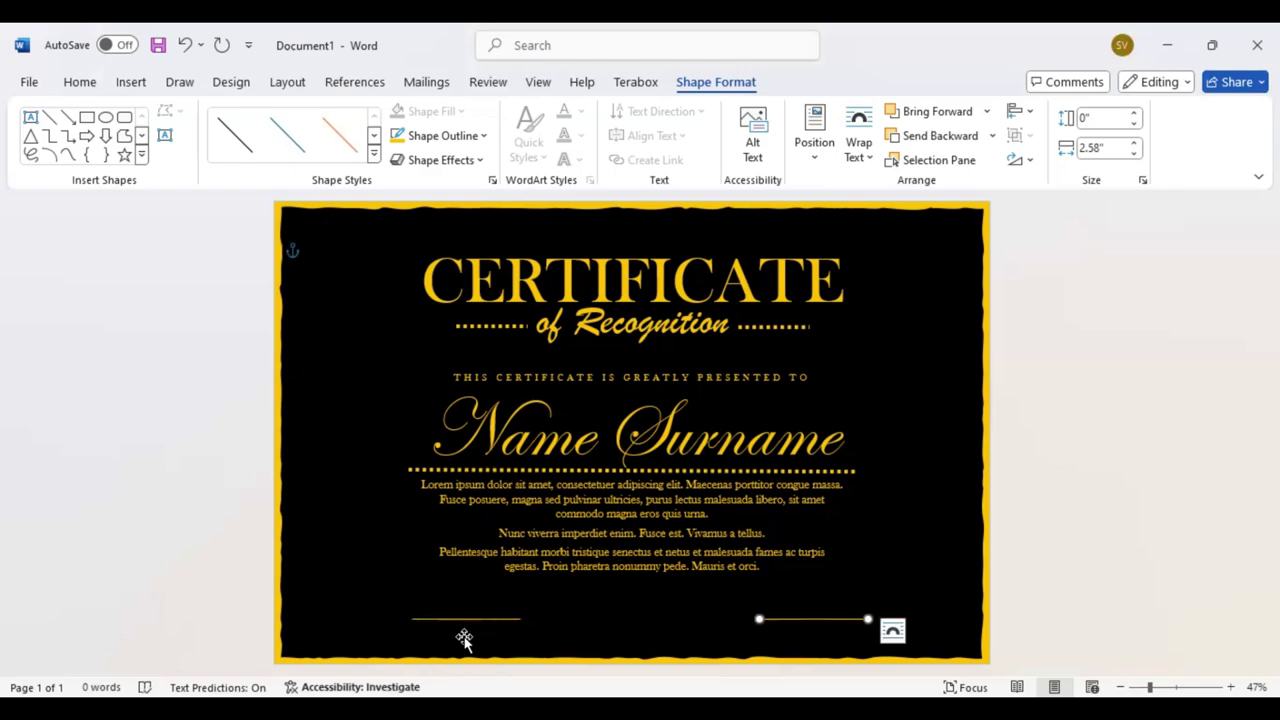
pyautogui.press('Left')
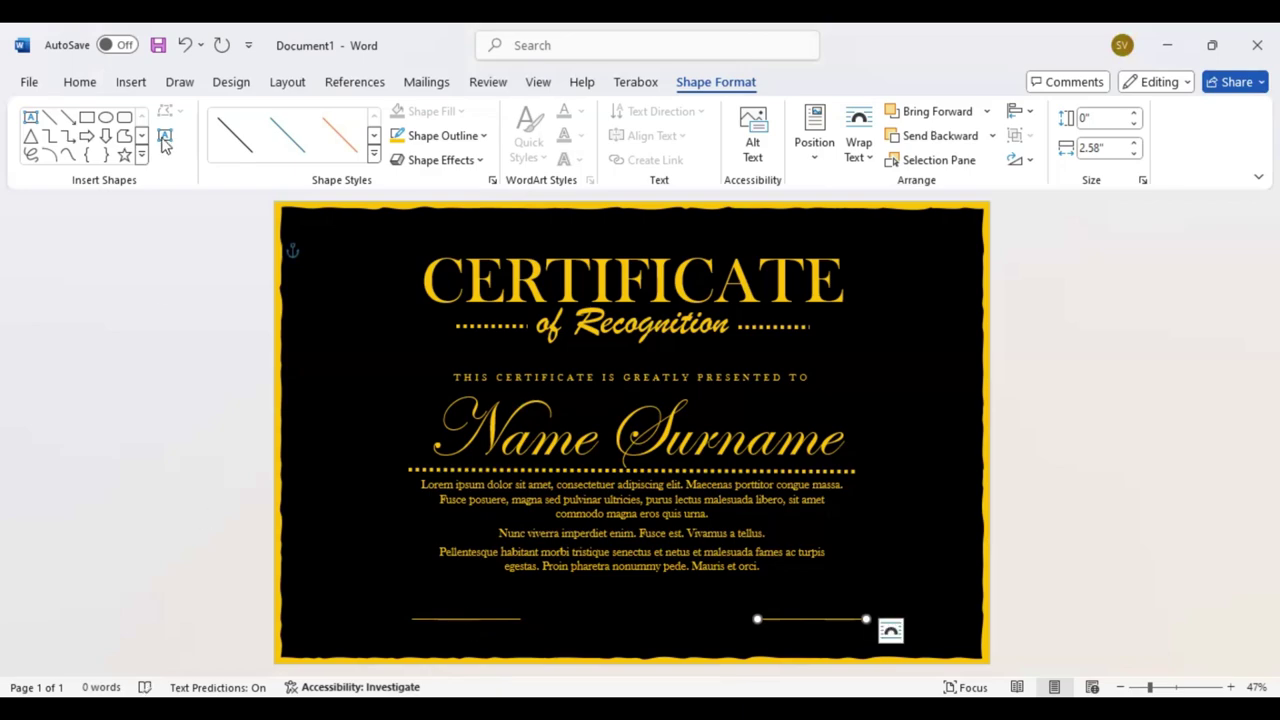
# - Add a 'Signature' text box under the left line with no fill and no outline
pyautogui.click(165, 138)
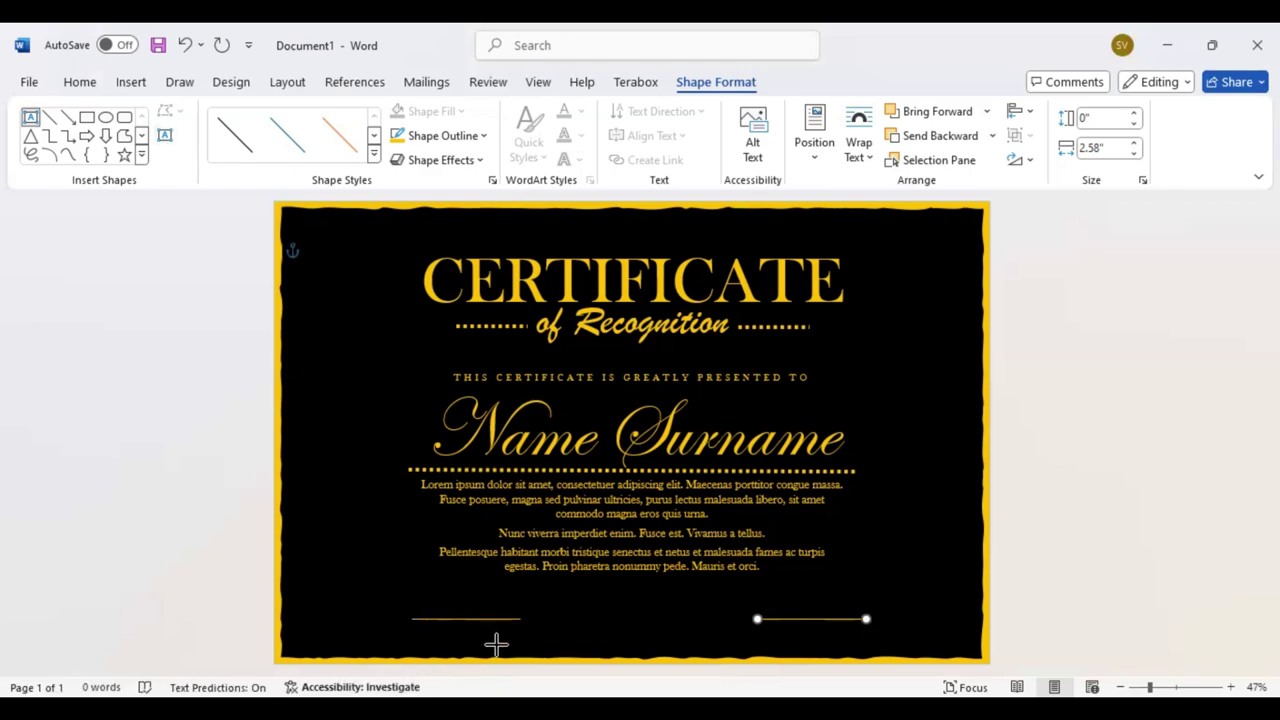
pyautogui.moveTo(496, 645); pyautogui.dragTo(413, 624)
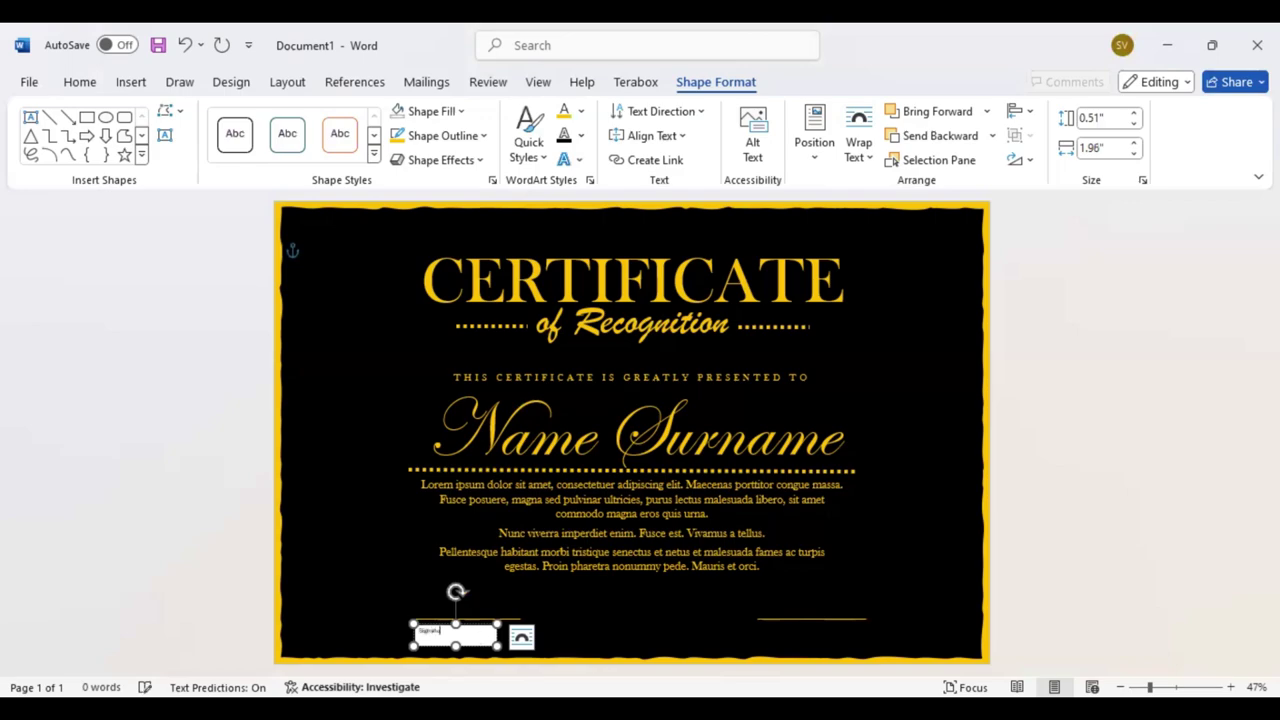
pyautogui.moveTo(461, 637); pyautogui.dragTo(409, 636)
pyautogui.click(426, 114)
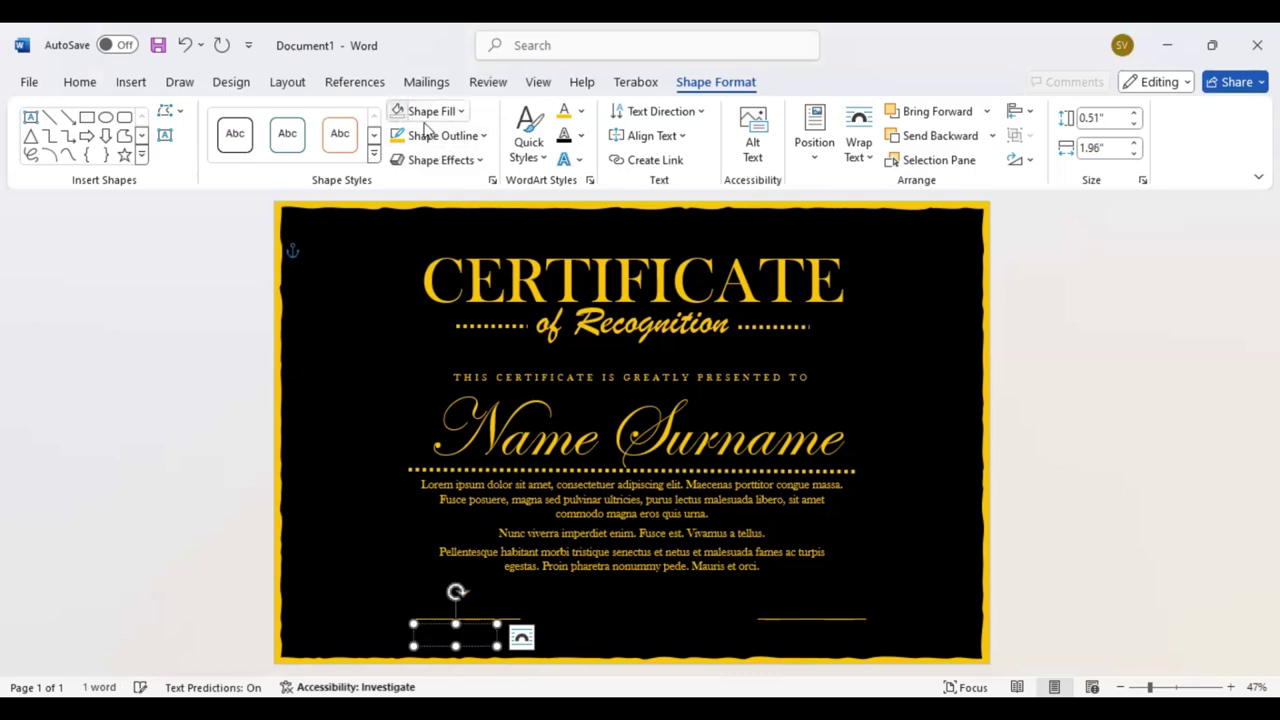
pyautogui.click(482, 138)
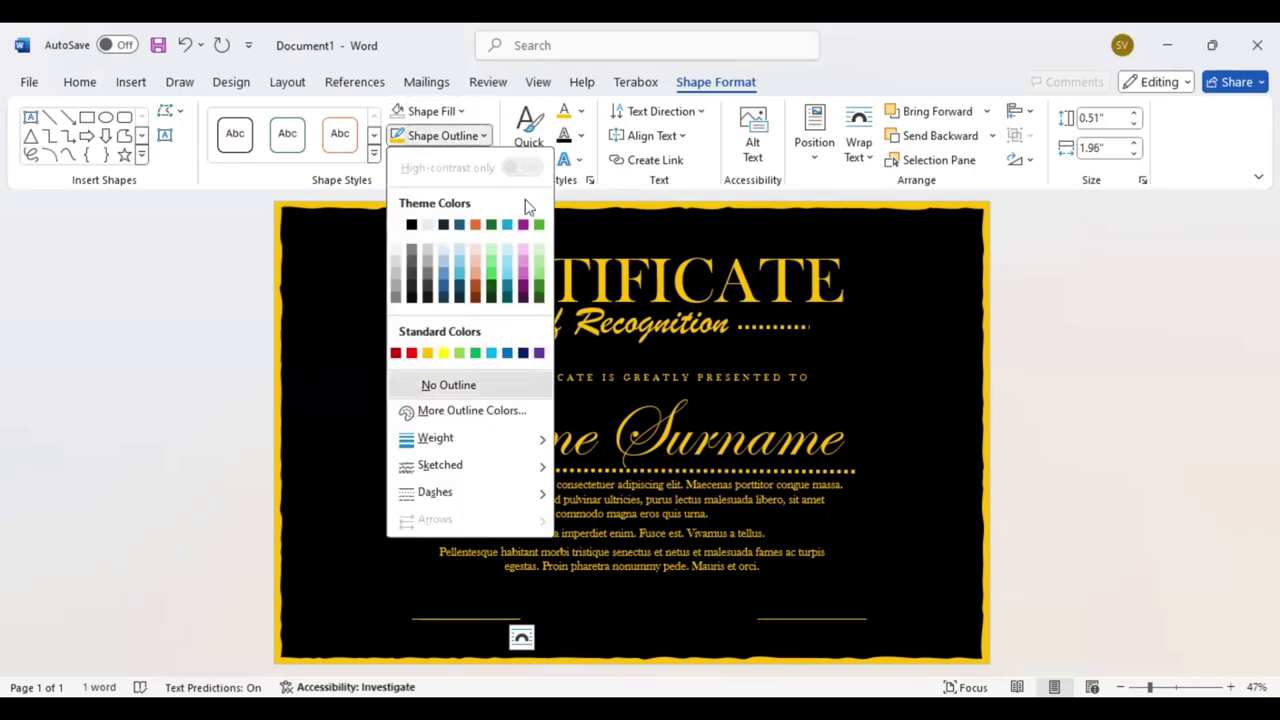
pyautogui.click(446, 383)
# - Centre the caption, make it UPPERCASE in Baskerville Old Face 16 pt
pyautogui.click(80, 82)
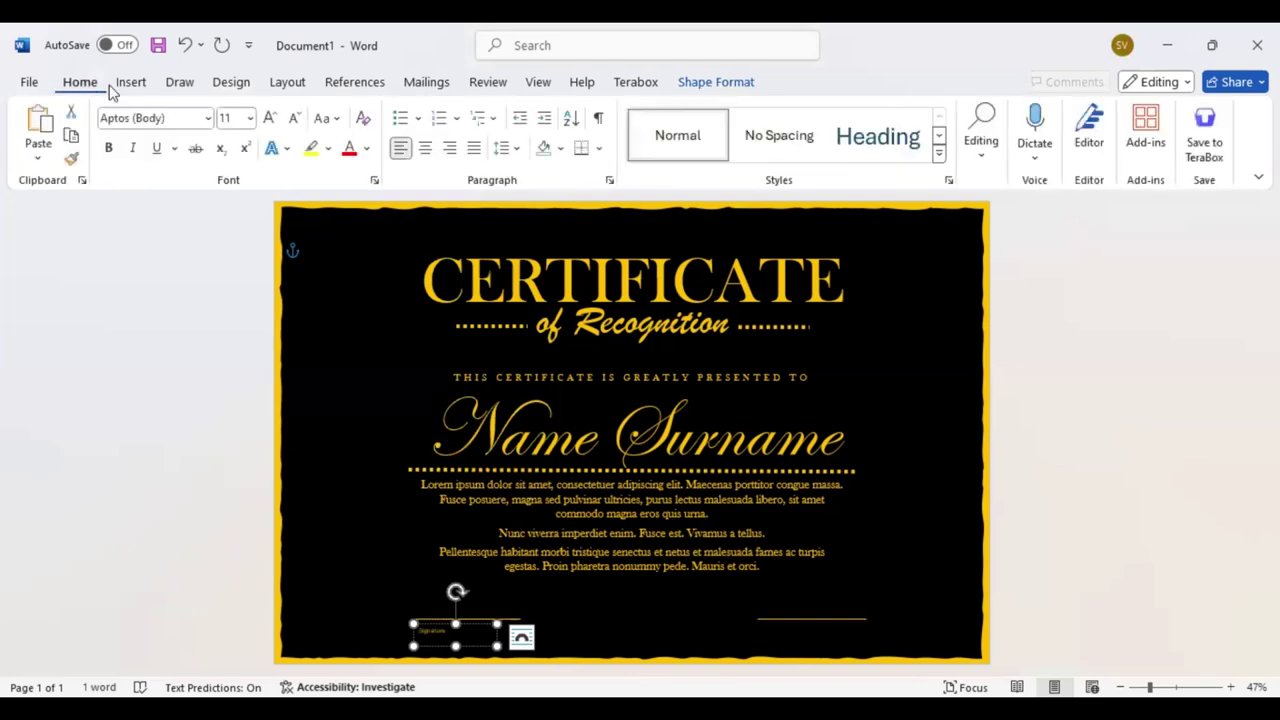
pyautogui.click(426, 148)
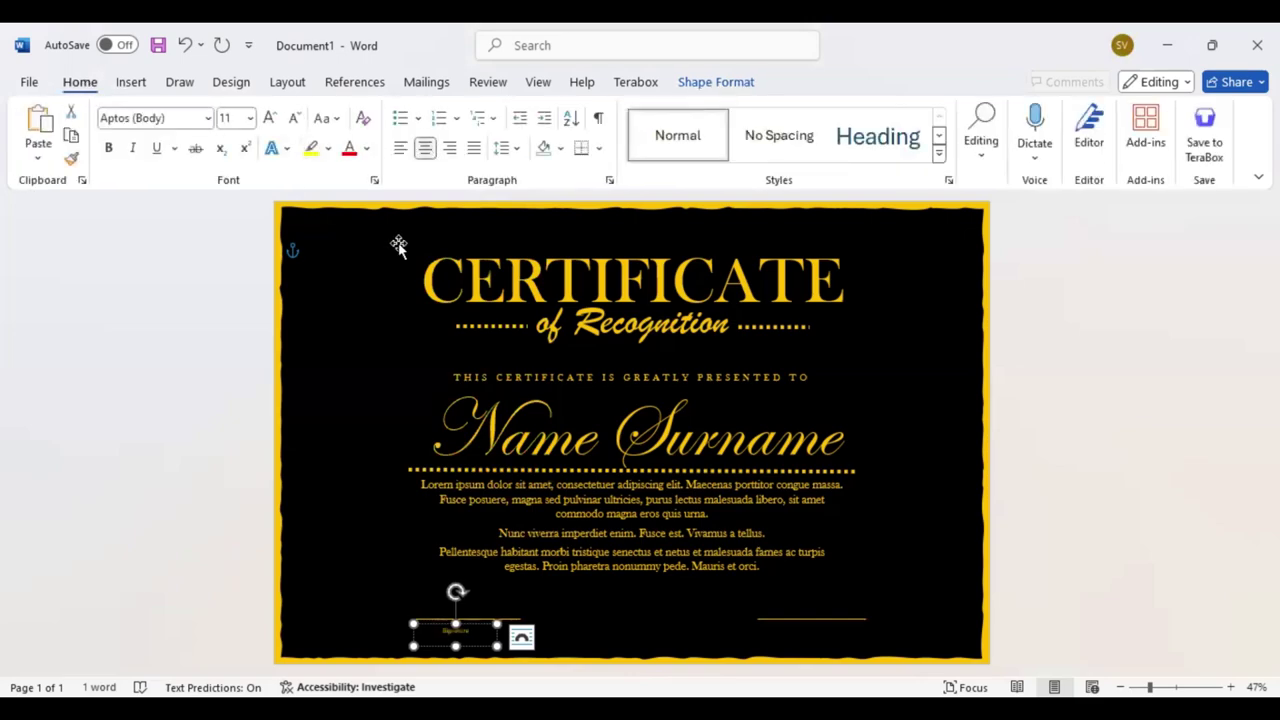
pyautogui.click(326, 118)
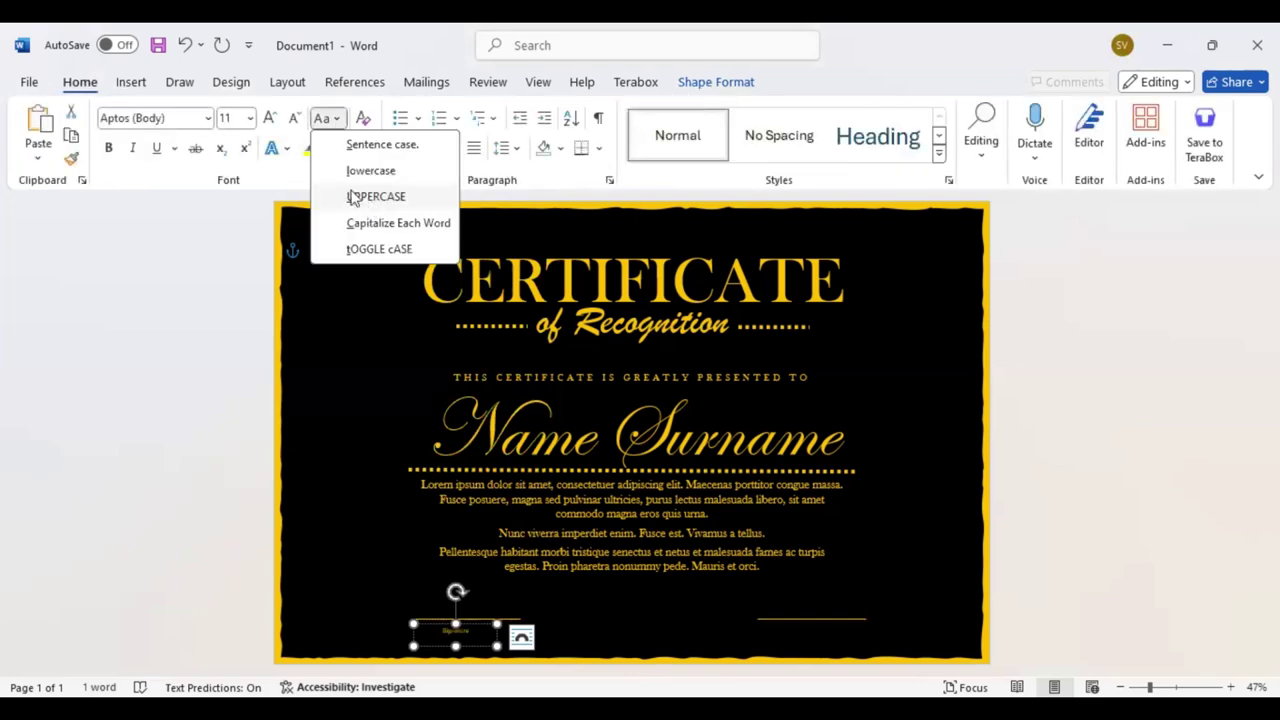
pyautogui.click(183, 122)
pyautogui.write('Baskerville Old Face')
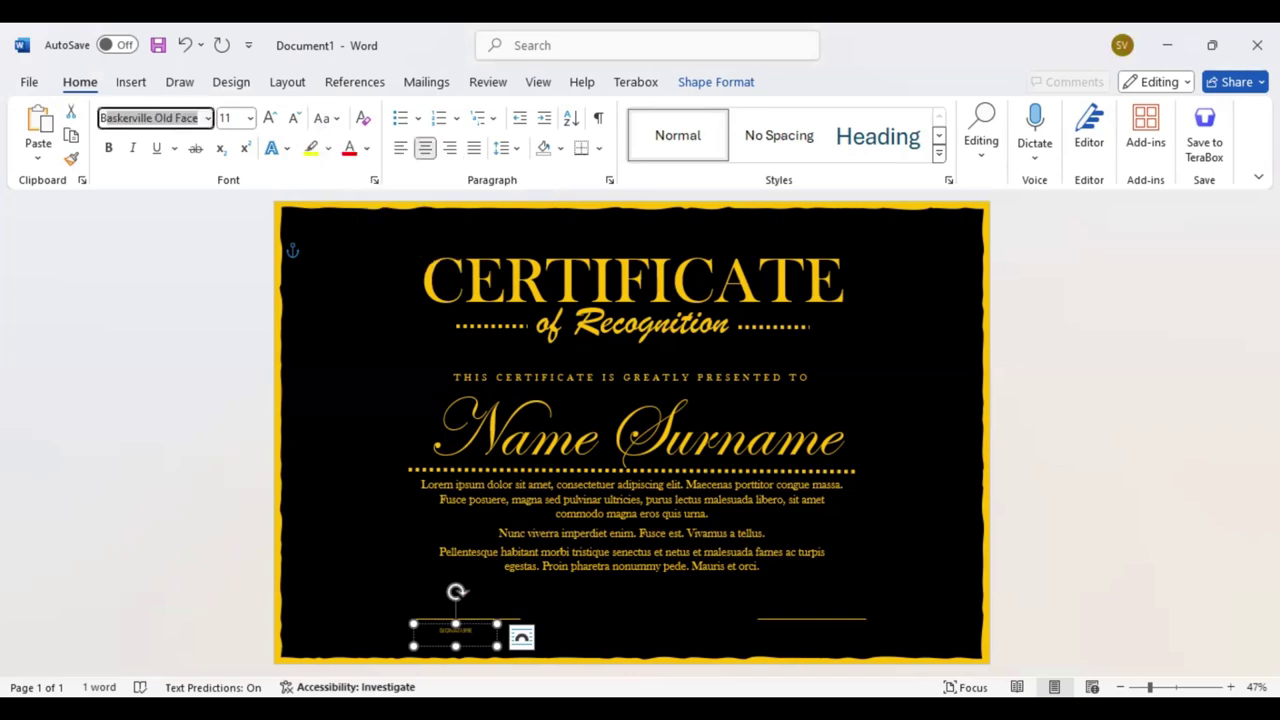
pyautogui.press('Return')
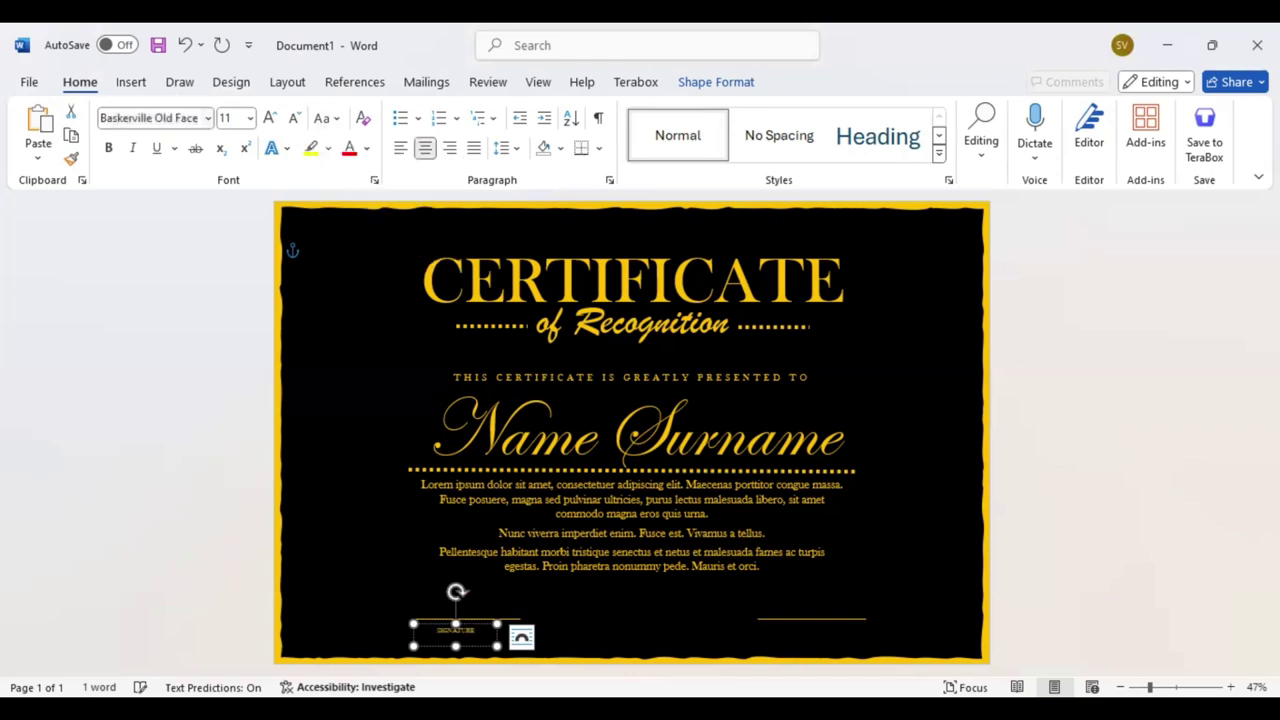
pyautogui.click(269, 120)
pyautogui.click(269, 120)
pyautogui.moveTo(470, 645); pyautogui.dragTo(479, 645)
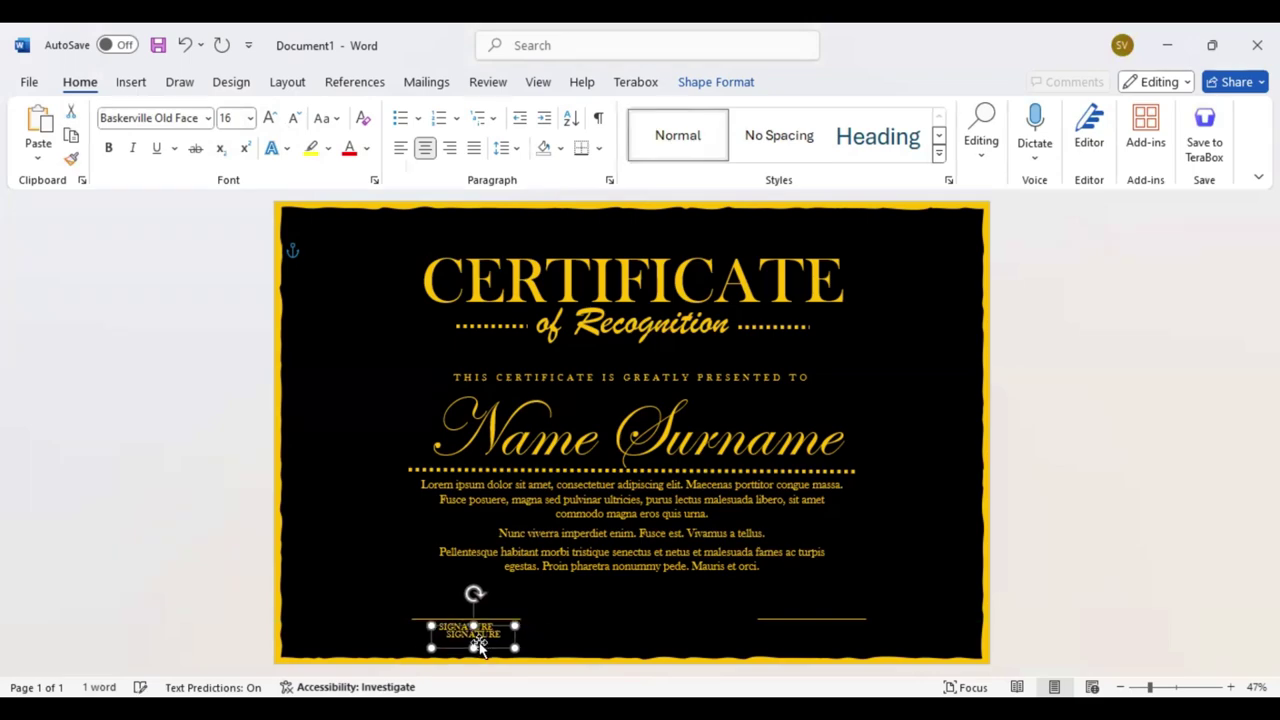
# - Copy the SIGNATURE caption and centre the copy under the right line
pyautogui.hotkey('ctrl', 'c')
pyautogui.hotkey('ctrl', 'v')
pyautogui.press('Right')
pyautogui.press('Right')
pyautogui.press('Right')
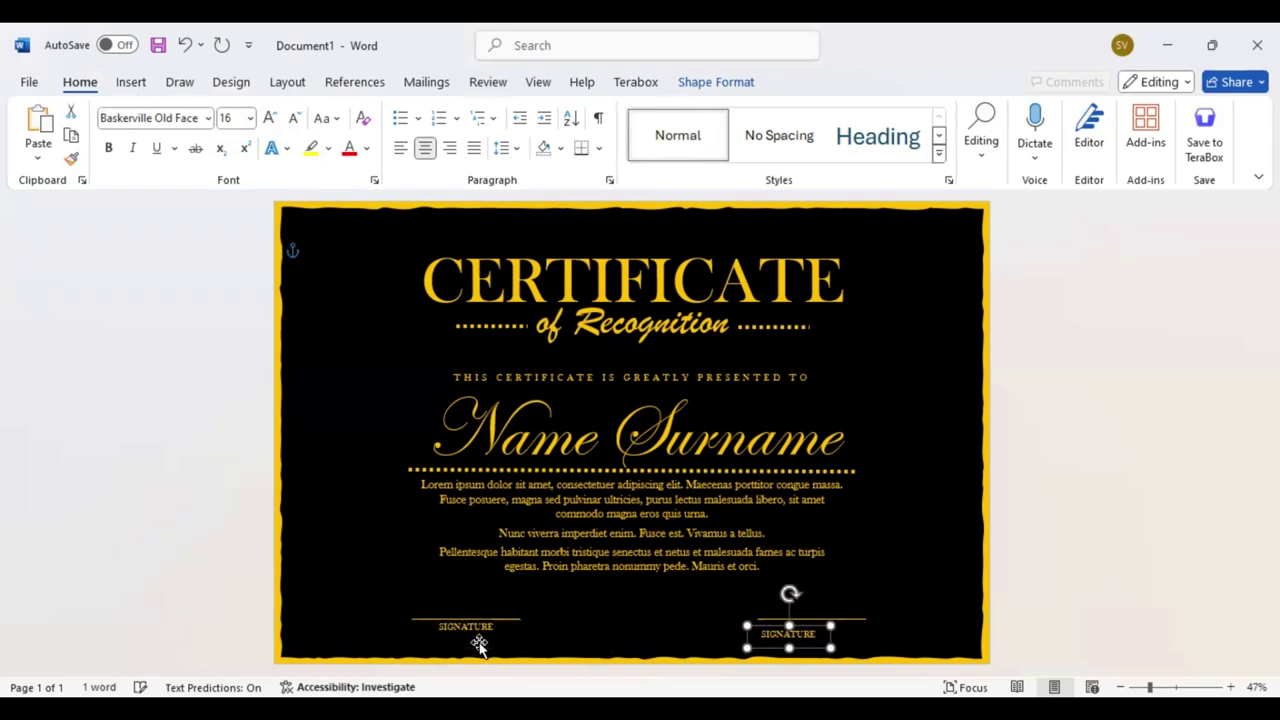
pyautogui.press('Right')
pyautogui.press('Right')
pyautogui.press('Right')
pyautogui.press('Up')
pyautogui.press('Left')
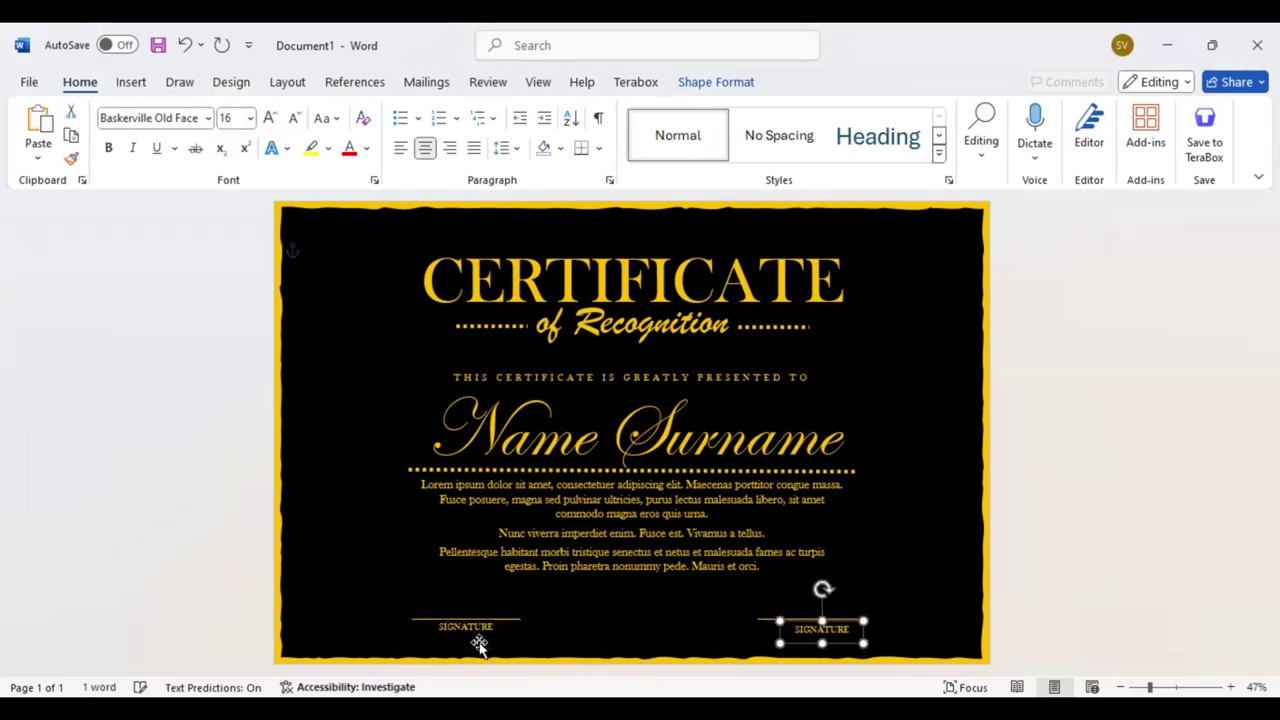
pyautogui.press('Left')
pyautogui.press('Left')
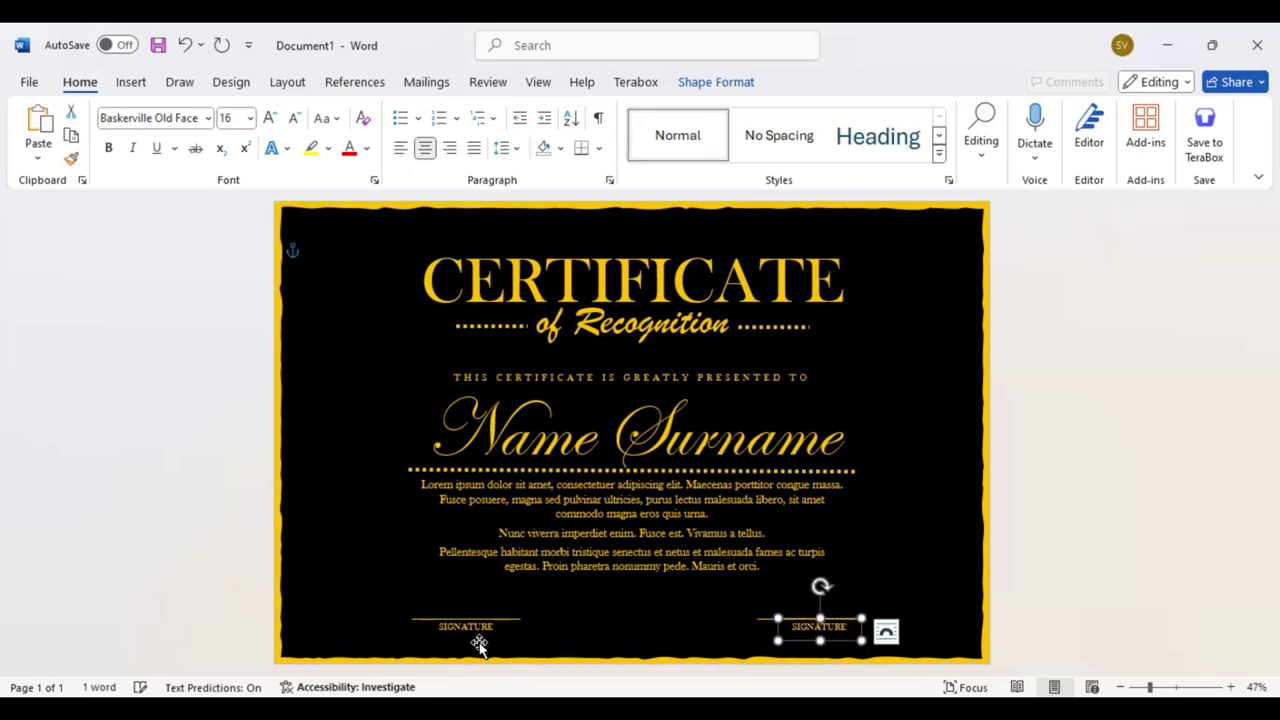
pyautogui.press('Left')
pyautogui.press('Left')
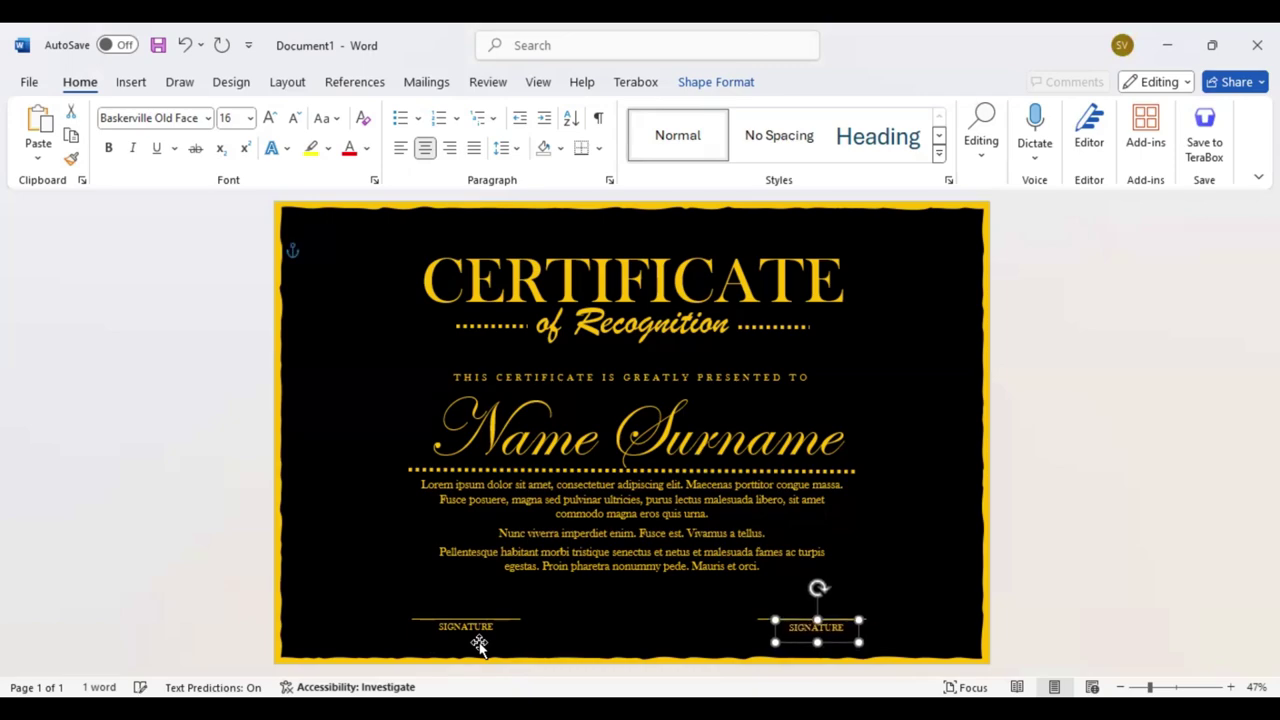
pyautogui.press('Left')
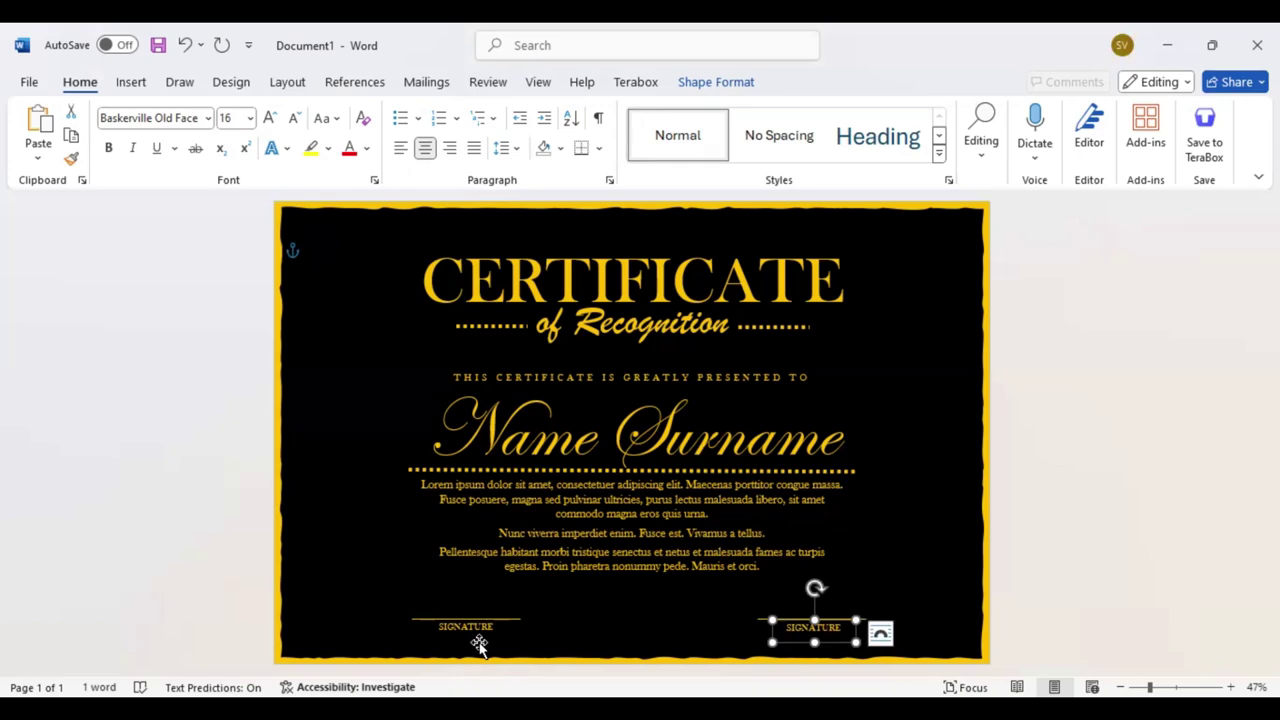
# - Draw a starburst seal centred between the two signature lines
pyautogui.click(137, 84)
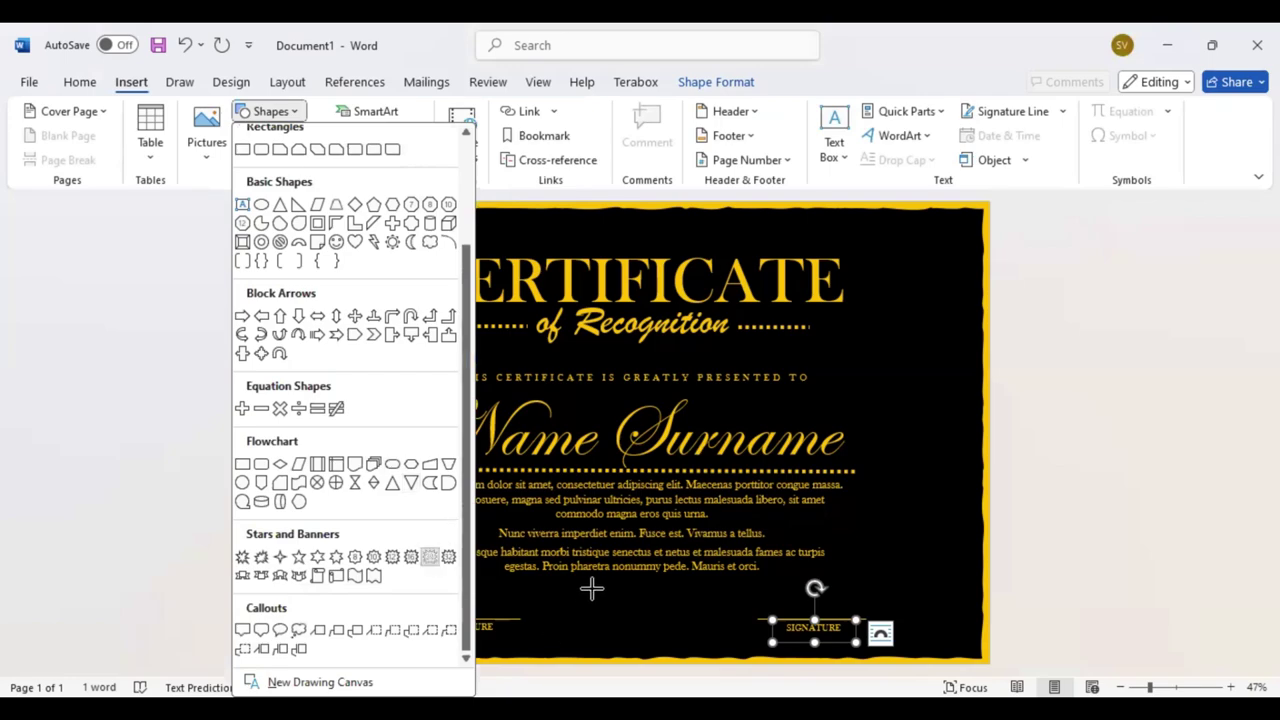
pyautogui.moveTo(592, 590); pyautogui.dragTo(651, 644)
pyautogui.moveTo(620, 595); pyautogui.dragTo(654, 634)
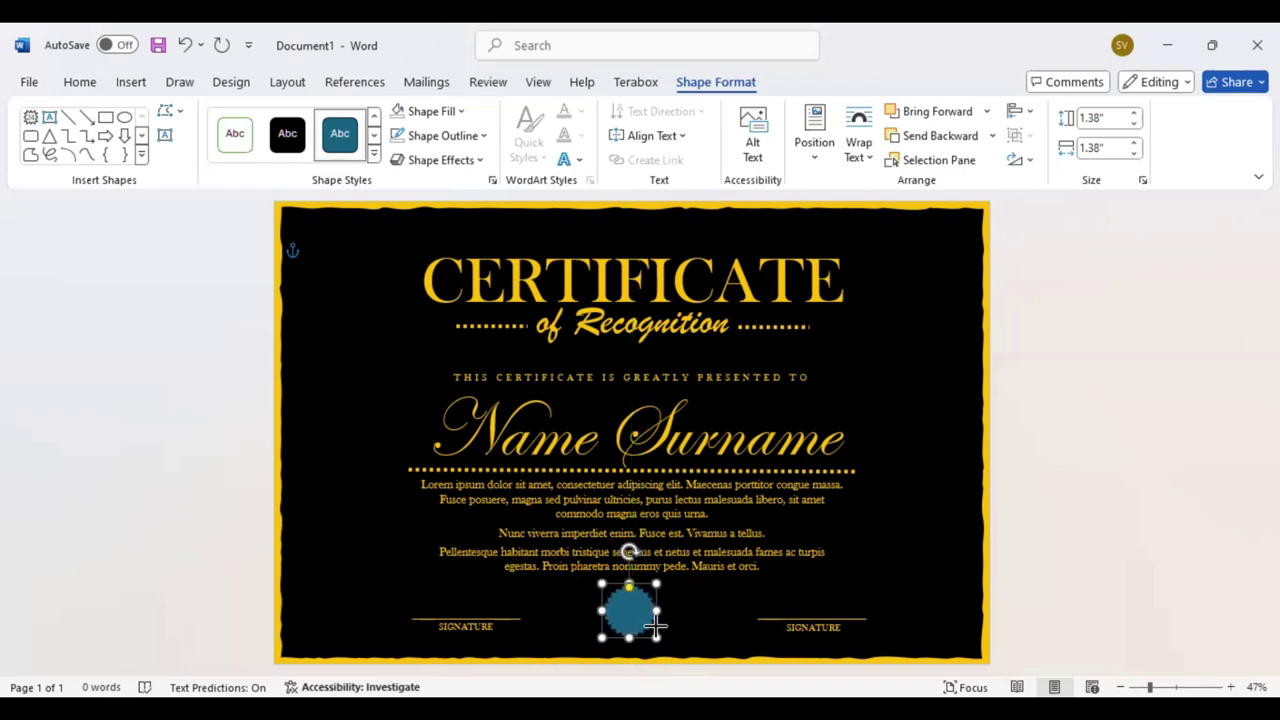
# - Fill the seal gold and apply the Preset 2 shape effect
pyautogui.click(463, 112)
pyautogui.click(428, 329)
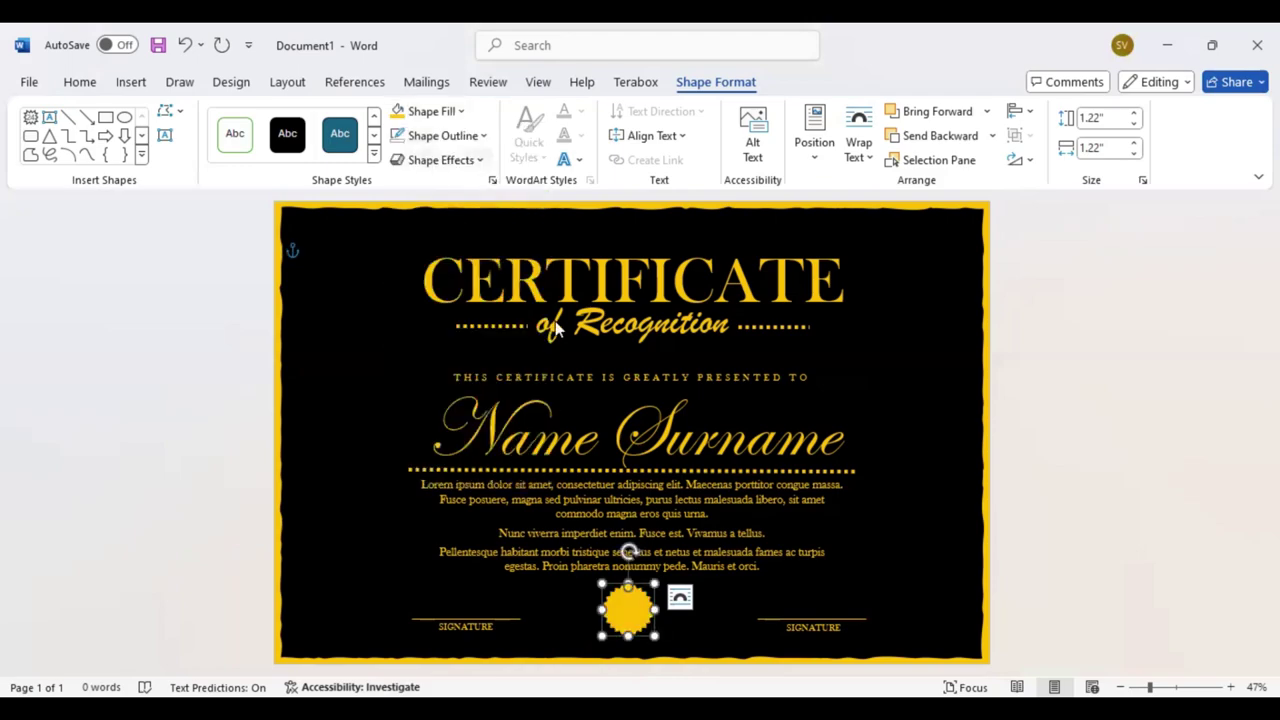
pyautogui.click(442, 160)
pyautogui.moveTo(450, 194)
pyautogui.click(602, 318)
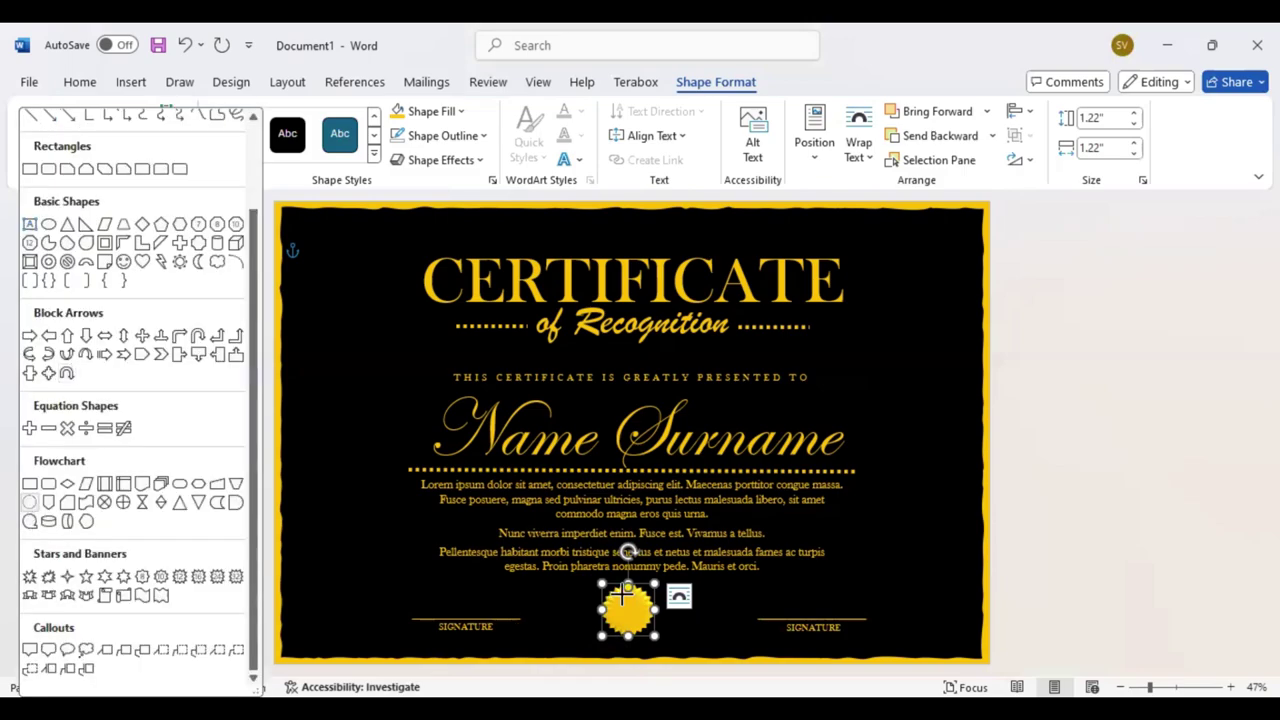
# - Draw an oval over the gold seal and centre it on the starburst
pyautogui.moveTo(619, 595); pyautogui.dragTo(652, 625)
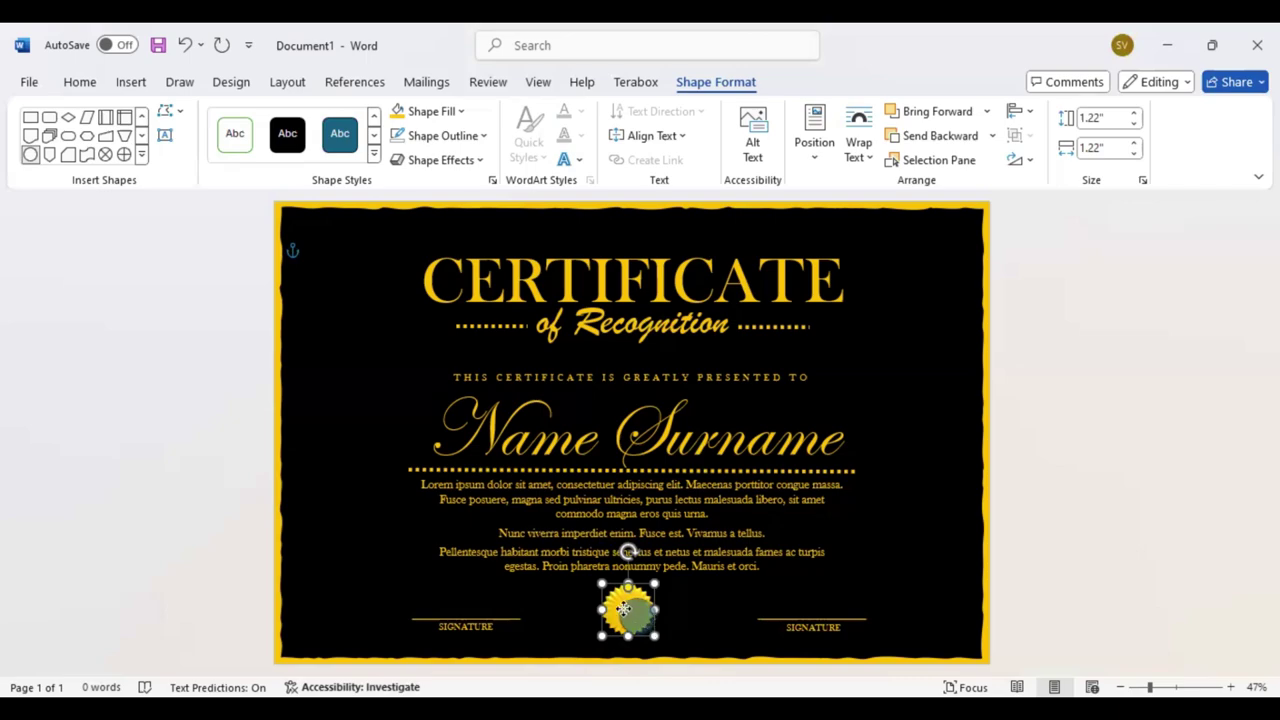
pyautogui.moveTo(623, 609); pyautogui.dragTo(615, 620)
pyautogui.hotkey('ctrl', 'z')
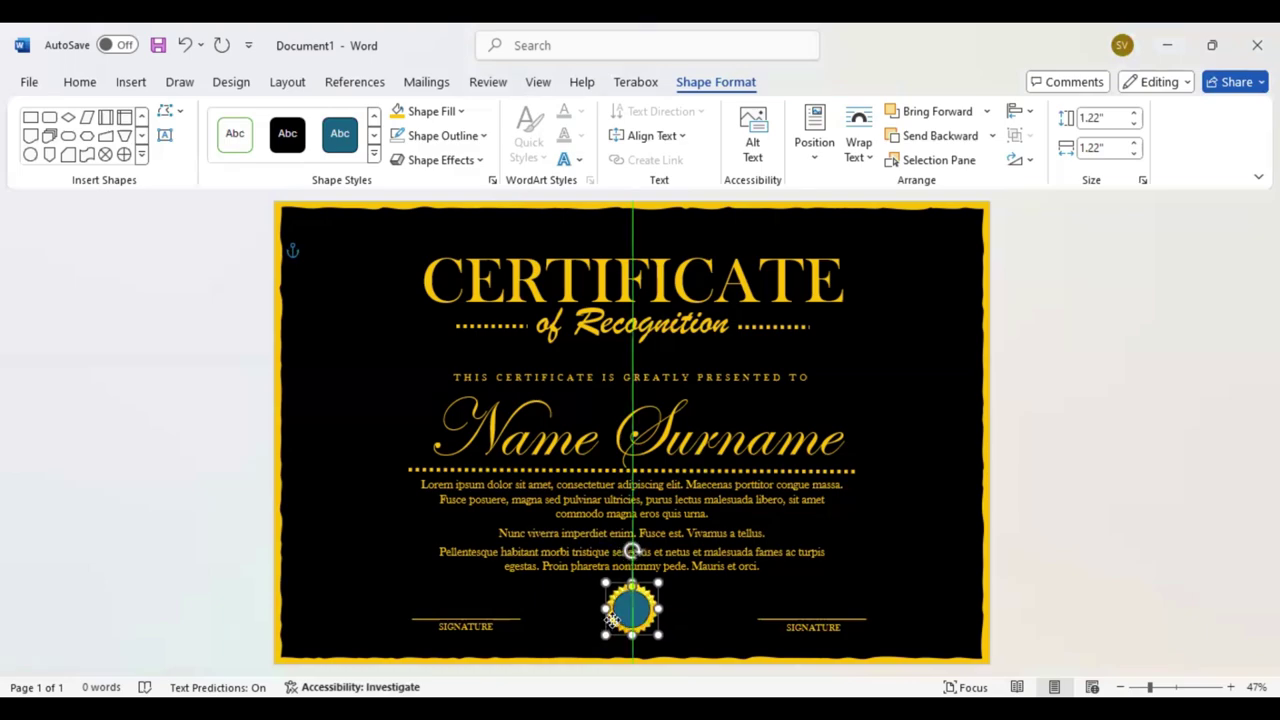
pyautogui.moveTo(612, 622)
pyautogui.mouseDown()
pyautogui.moveTo(640, 610)
pyautogui.moveTo(600, 610)
pyautogui.mouseUp()
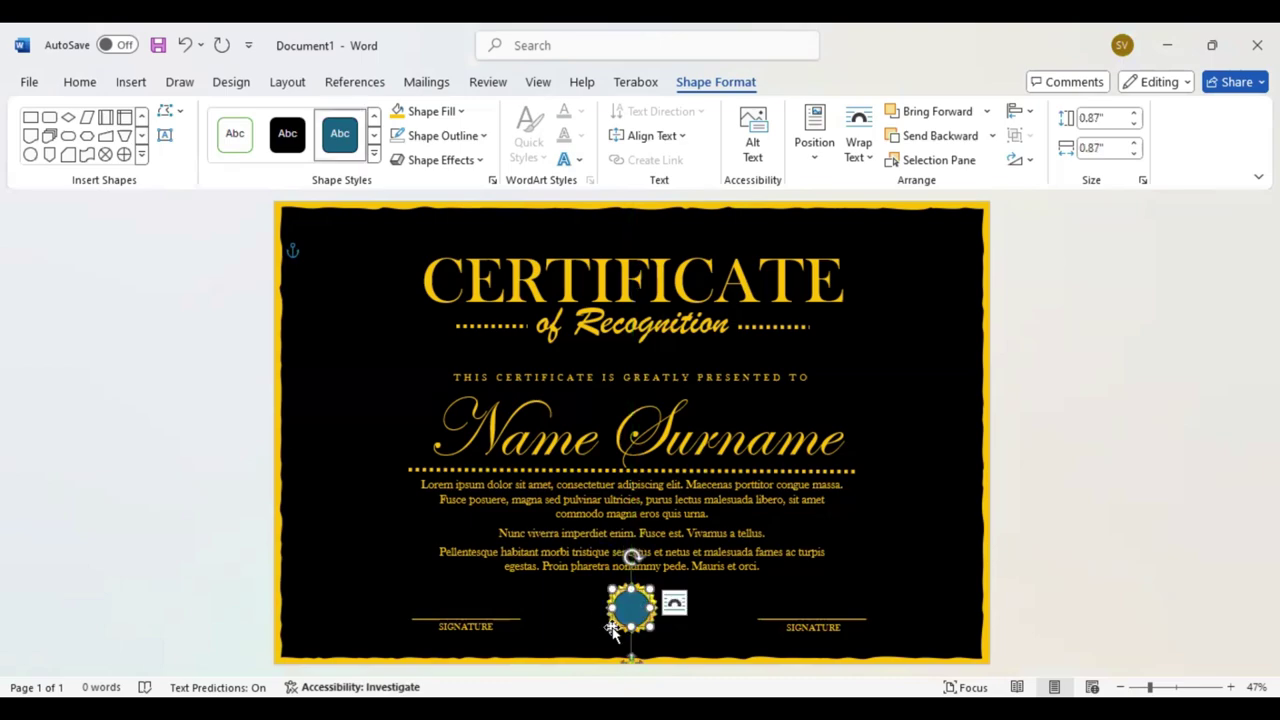
# - Fill the circle with grey and enlarge it slightly to 0.96 inches
pyautogui.click(632, 608)
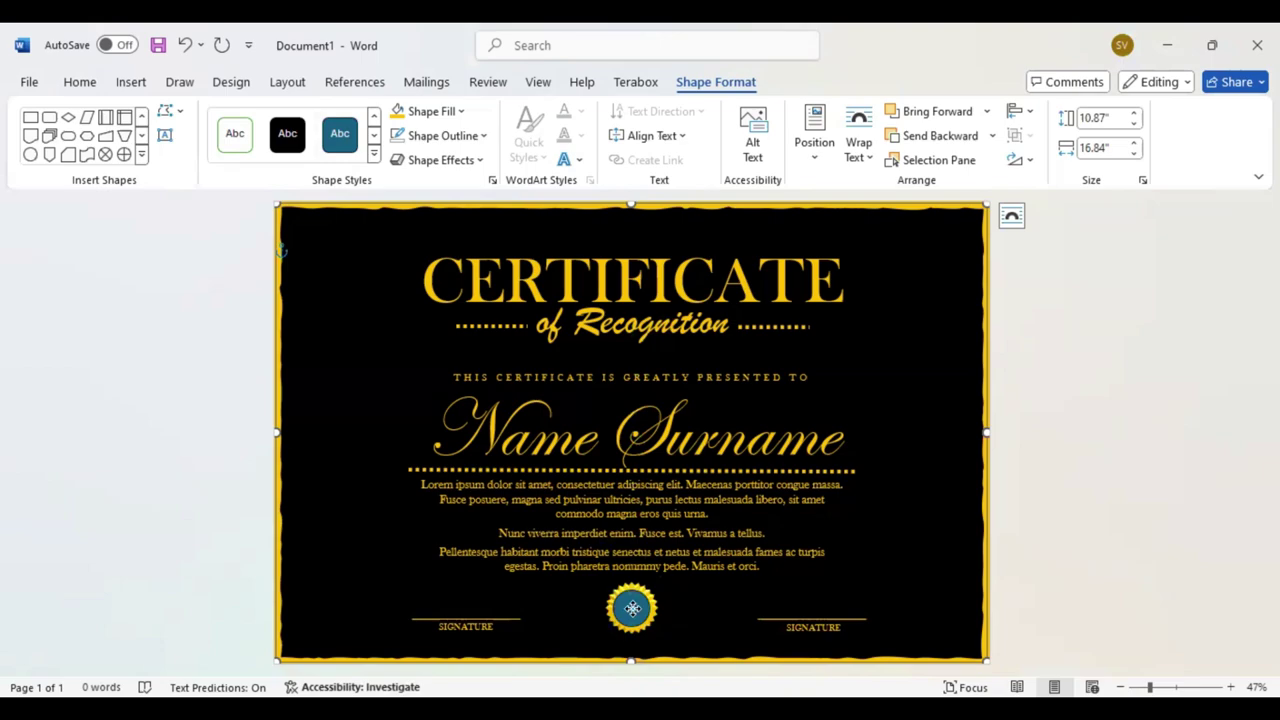
pyautogui.click(632, 608)
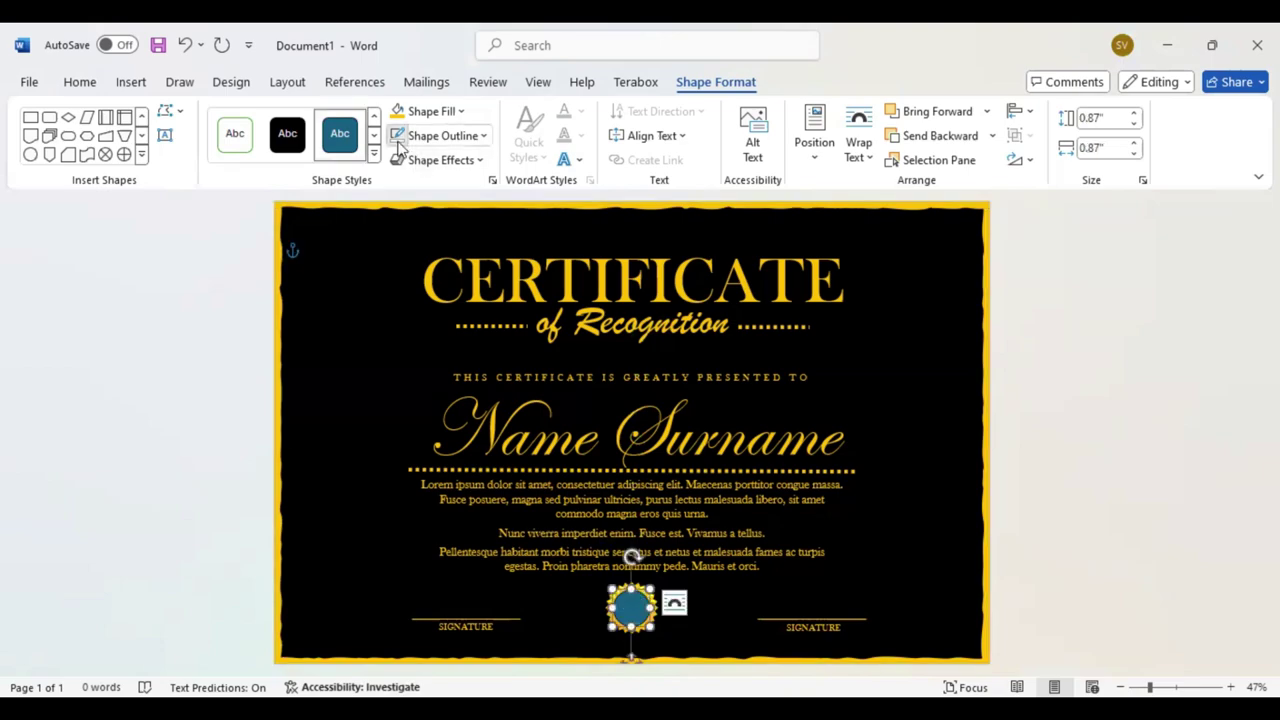
pyautogui.click(463, 115)
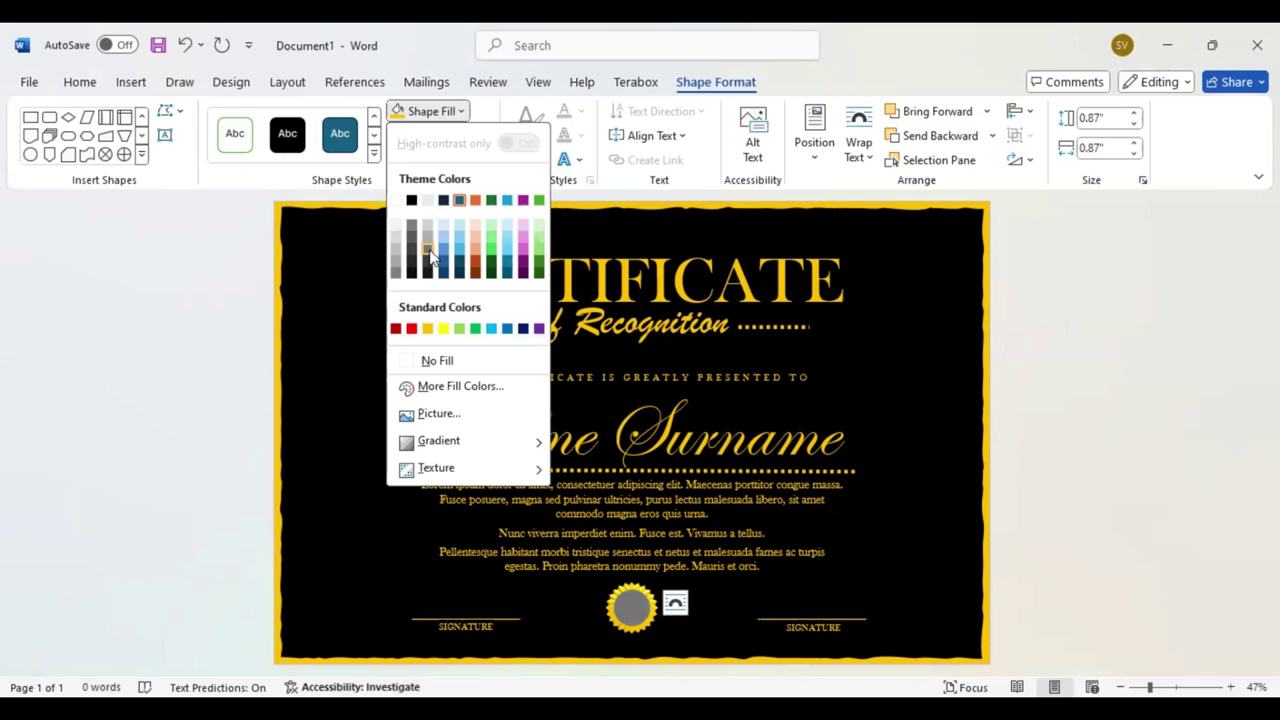
pyautogui.click(630, 600)
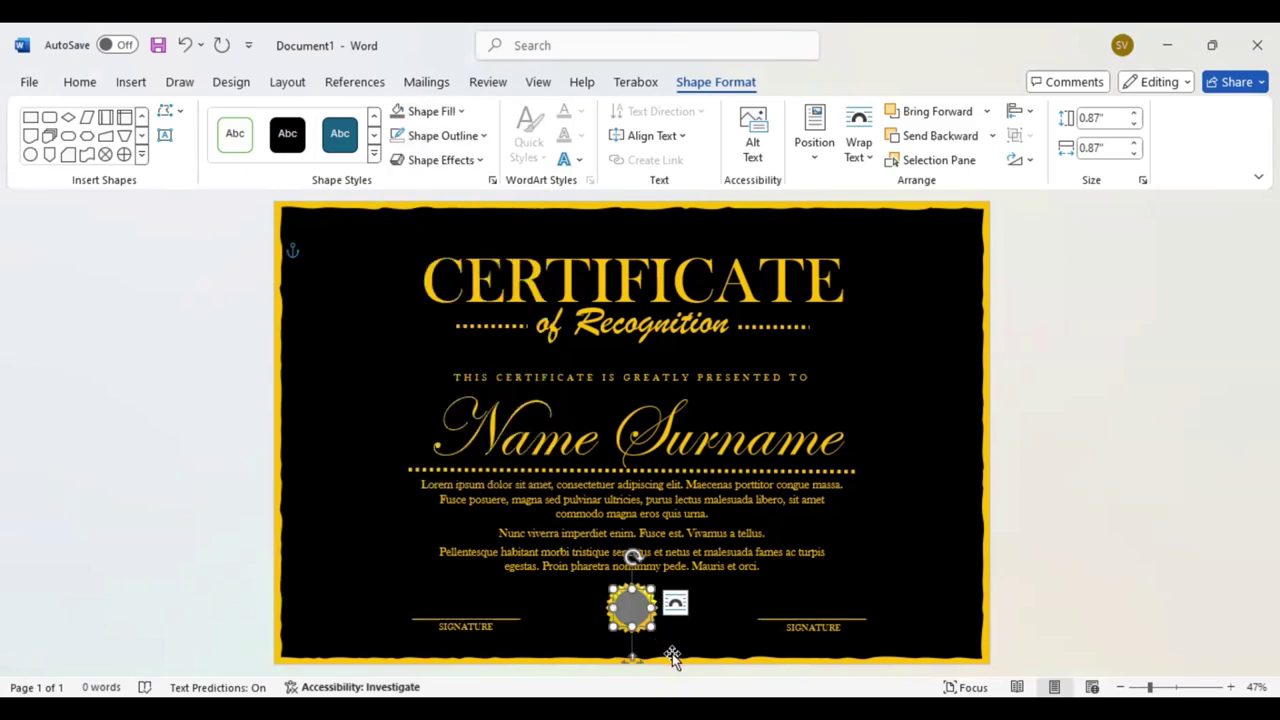
pyautogui.moveTo(653, 628); pyautogui.dragTo(627, 608)
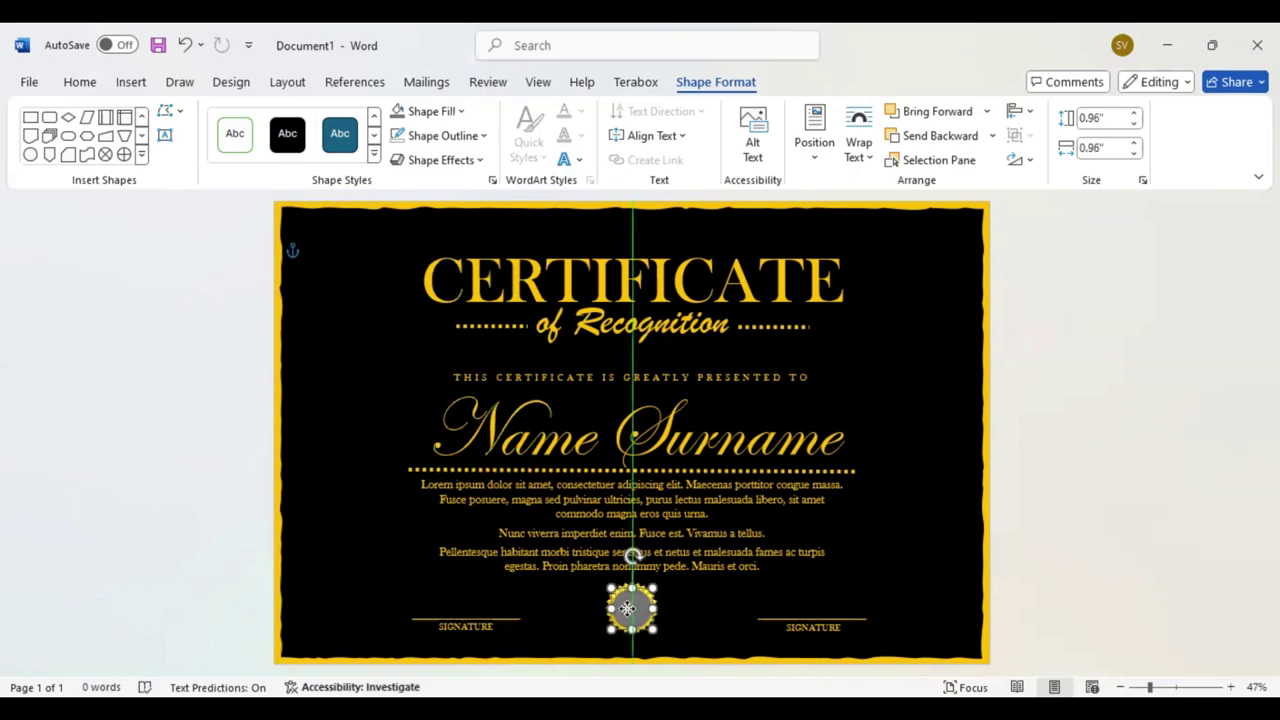
pyautogui.click(711, 598)
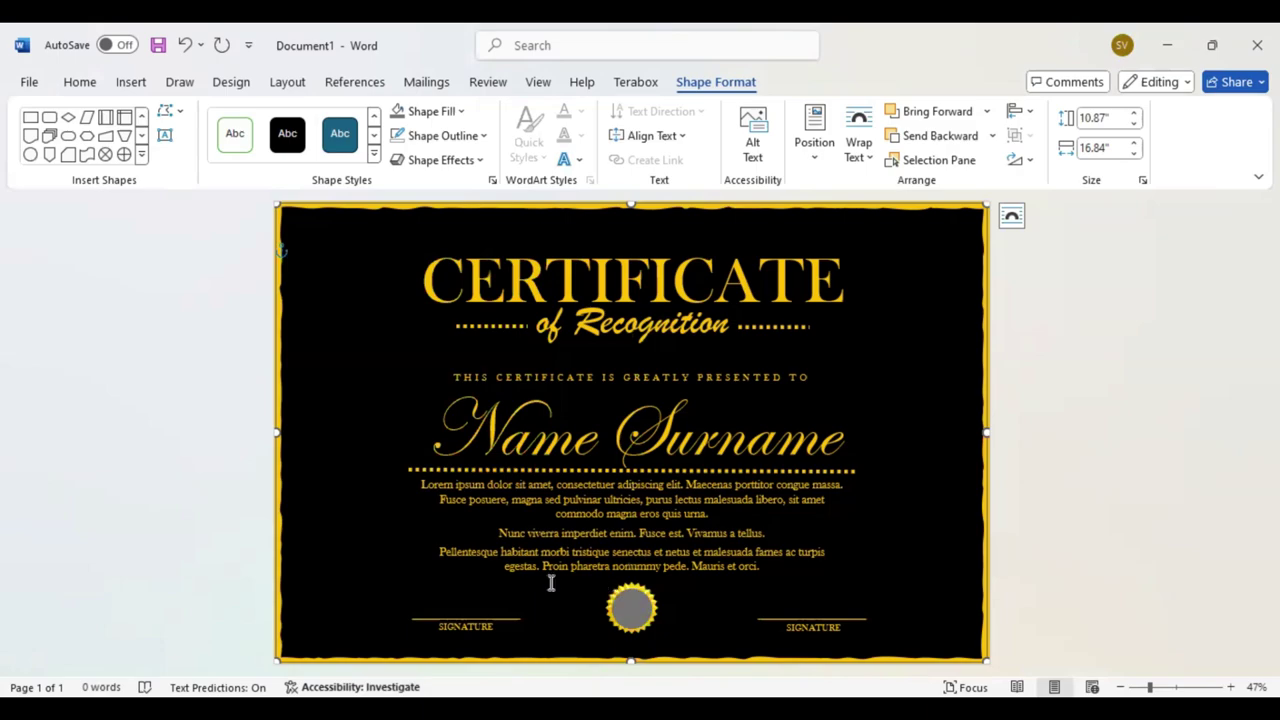
# - Draw a notched block-arrow ribbon tail under the seal, send it backward, and rotate it downward
pyautogui.click(141, 157)
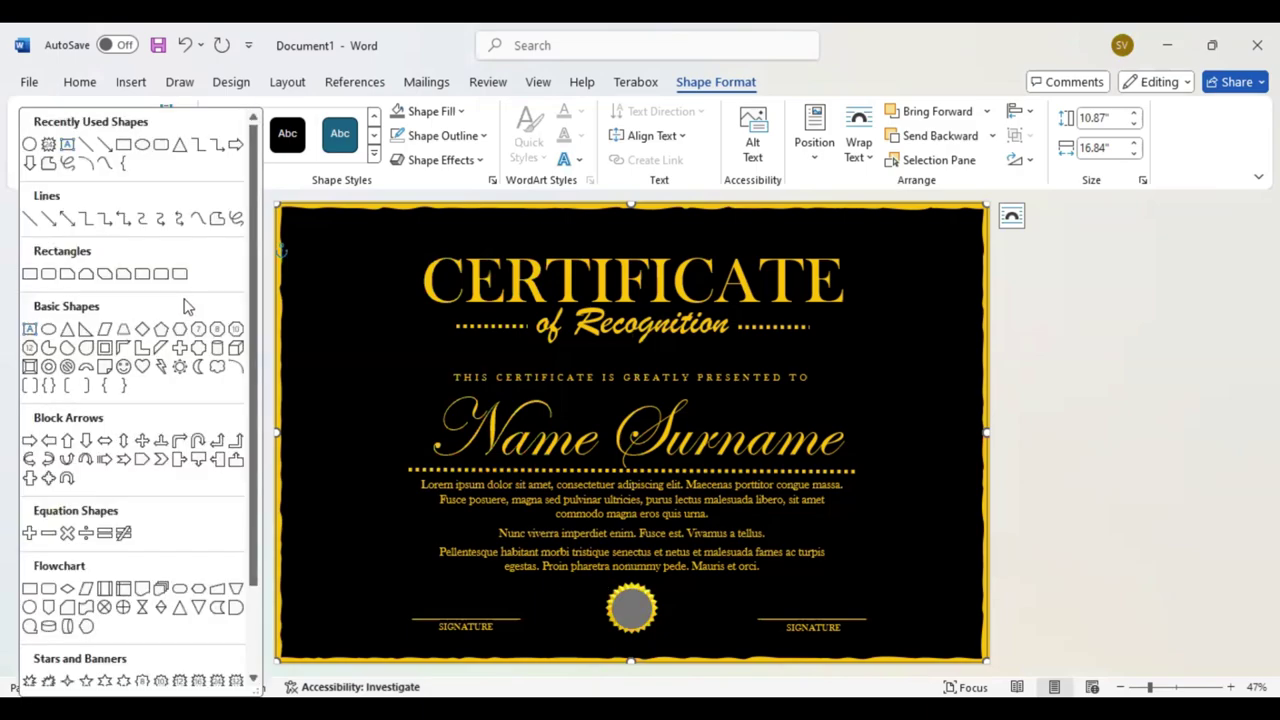
pyautogui.click(160, 462)
pyautogui.moveTo(586, 615); pyautogui.dragTo(622, 632)
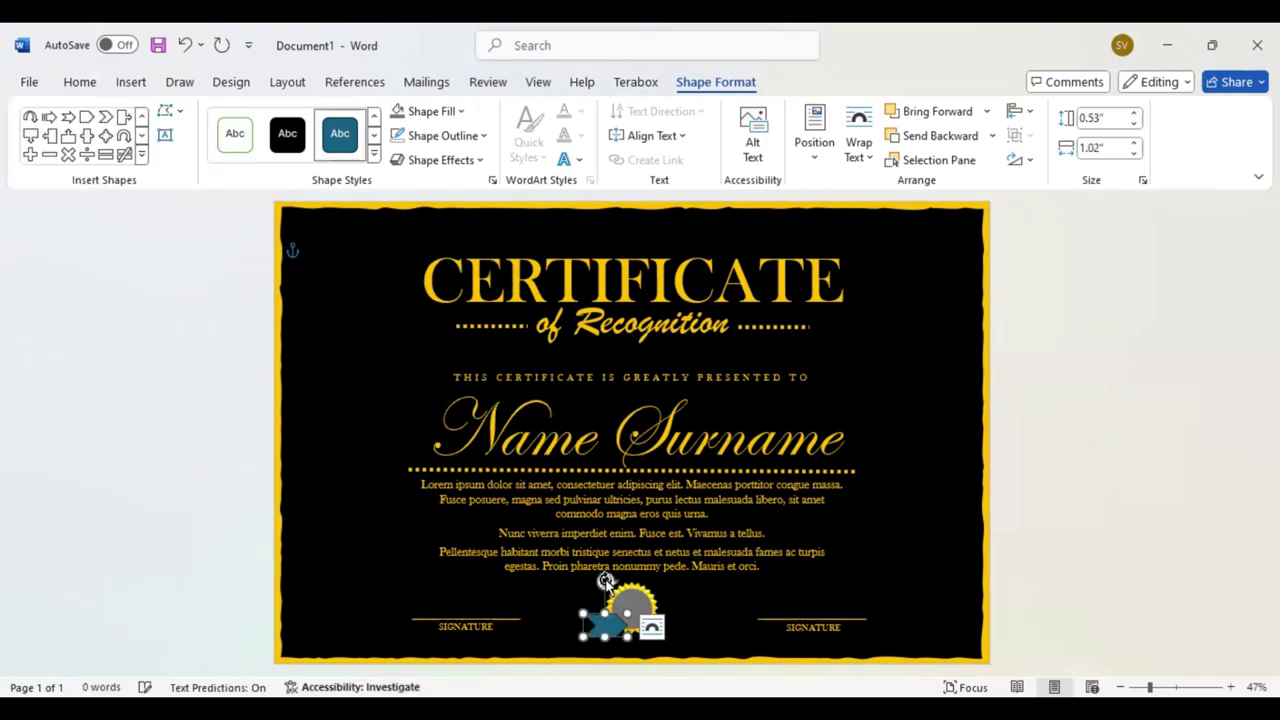
pyautogui.moveTo(604, 600); pyautogui.dragTo(595, 610)
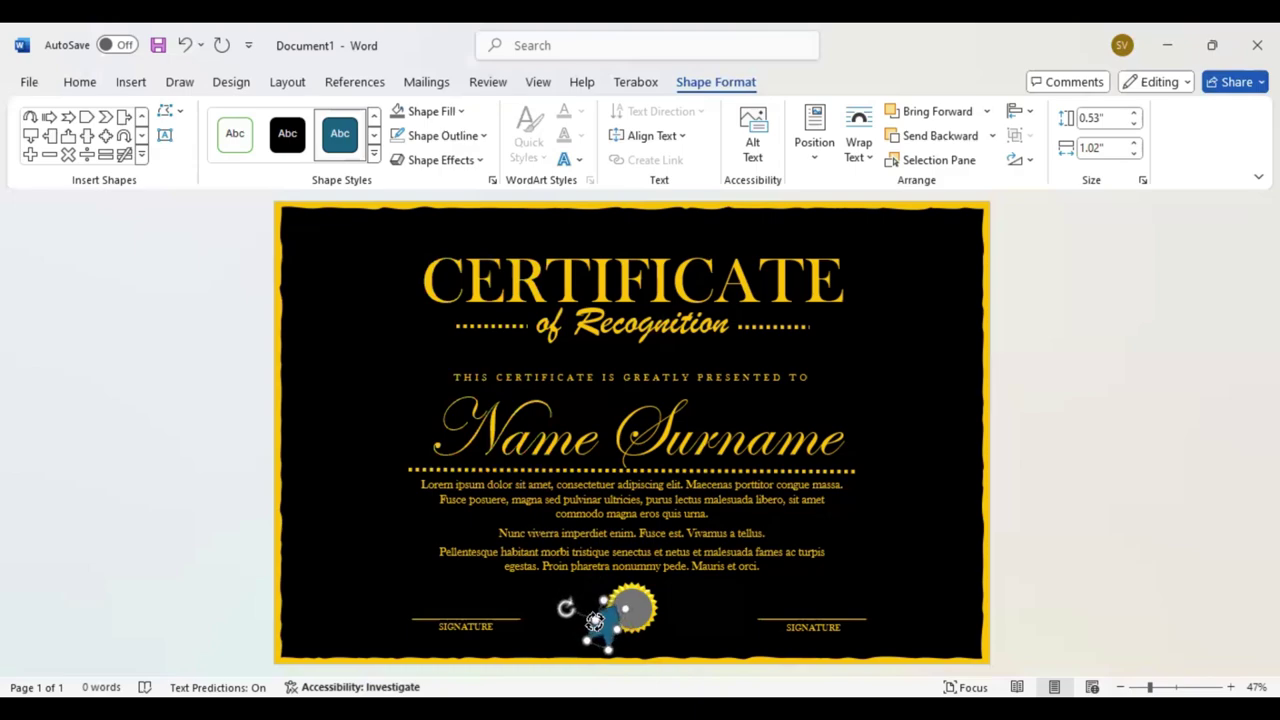
pyautogui.moveTo(595, 617)
pyautogui.mouseDown()
pyautogui.moveTo(603, 628)
pyautogui.moveTo(600, 612)
pyautogui.mouseUp()
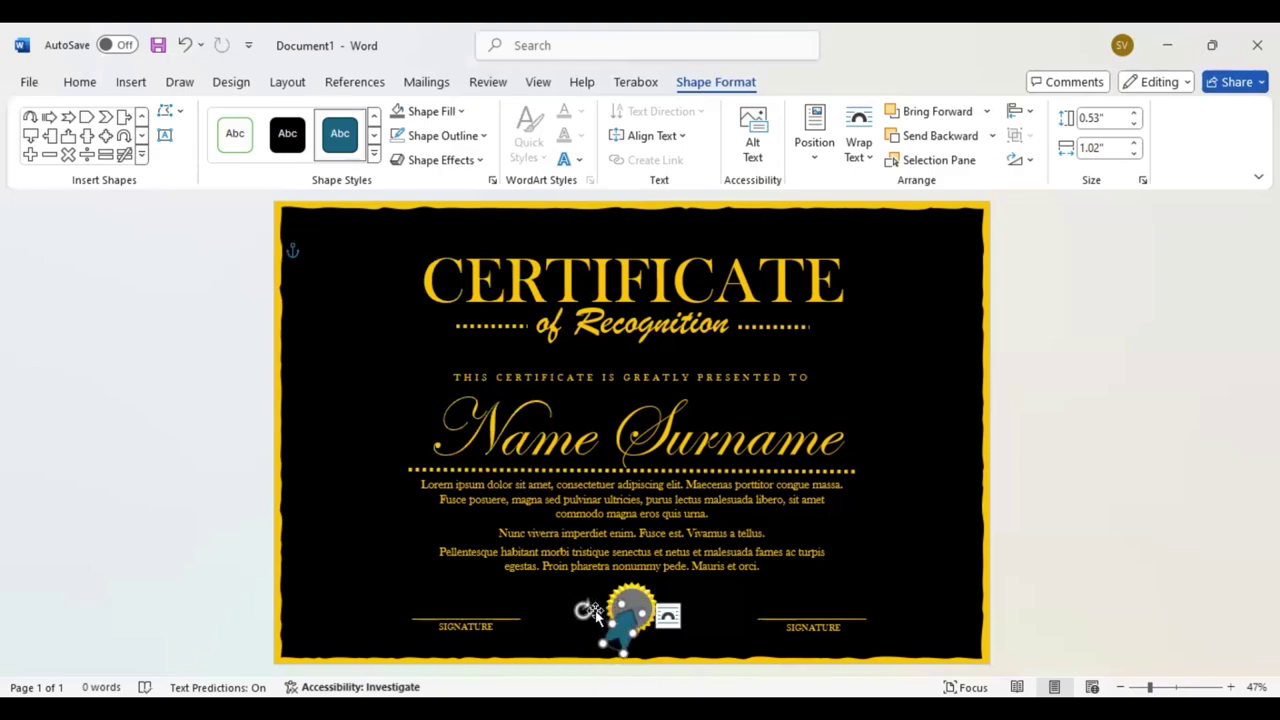
pyautogui.hotkey('ctrl', 'z')
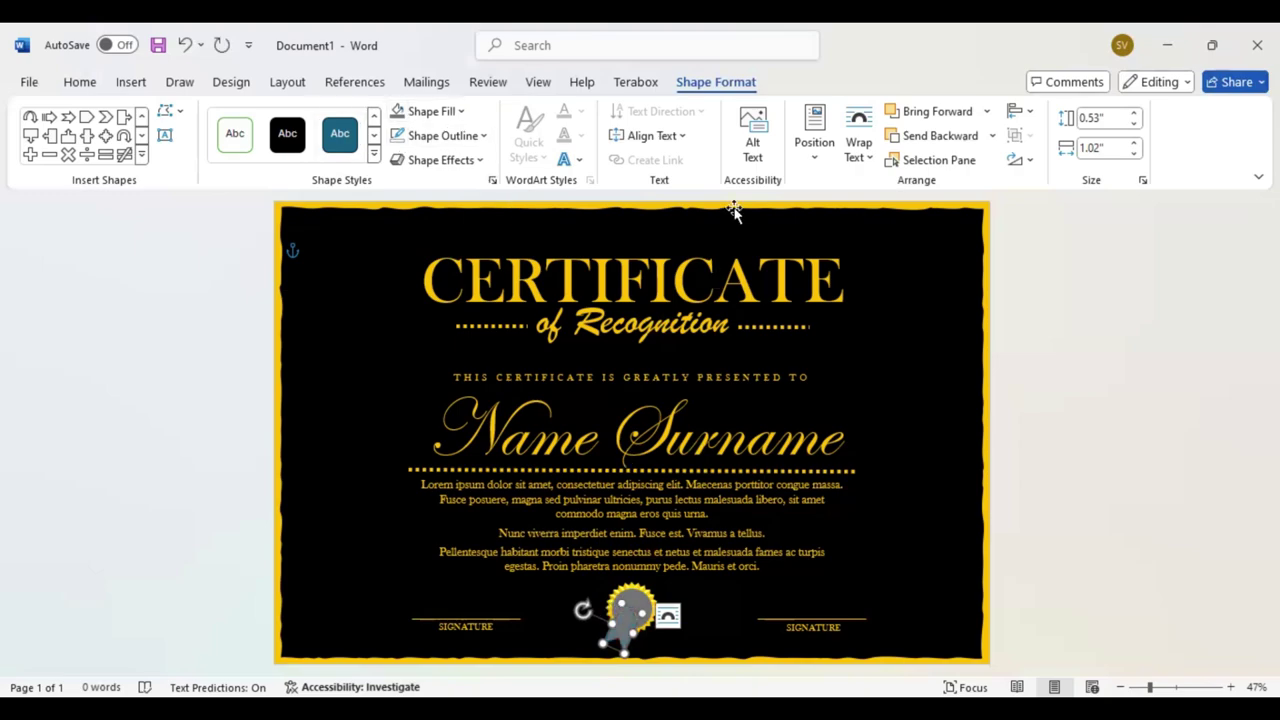
pyautogui.click(937, 140)
pyautogui.moveTo(584, 612); pyautogui.dragTo(659, 624)
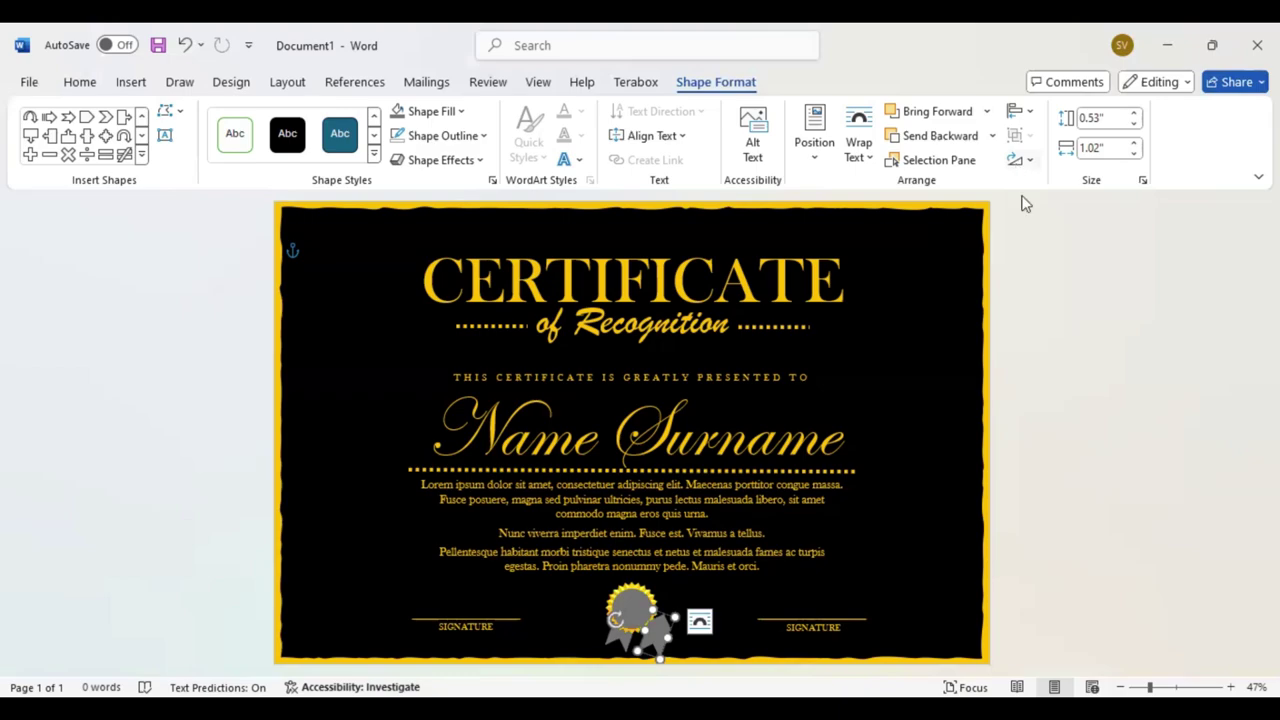
# - Flip the second ribbon horizontally, tilt it into place behind the seal, and nudge it into position
pyautogui.click(1021, 160)
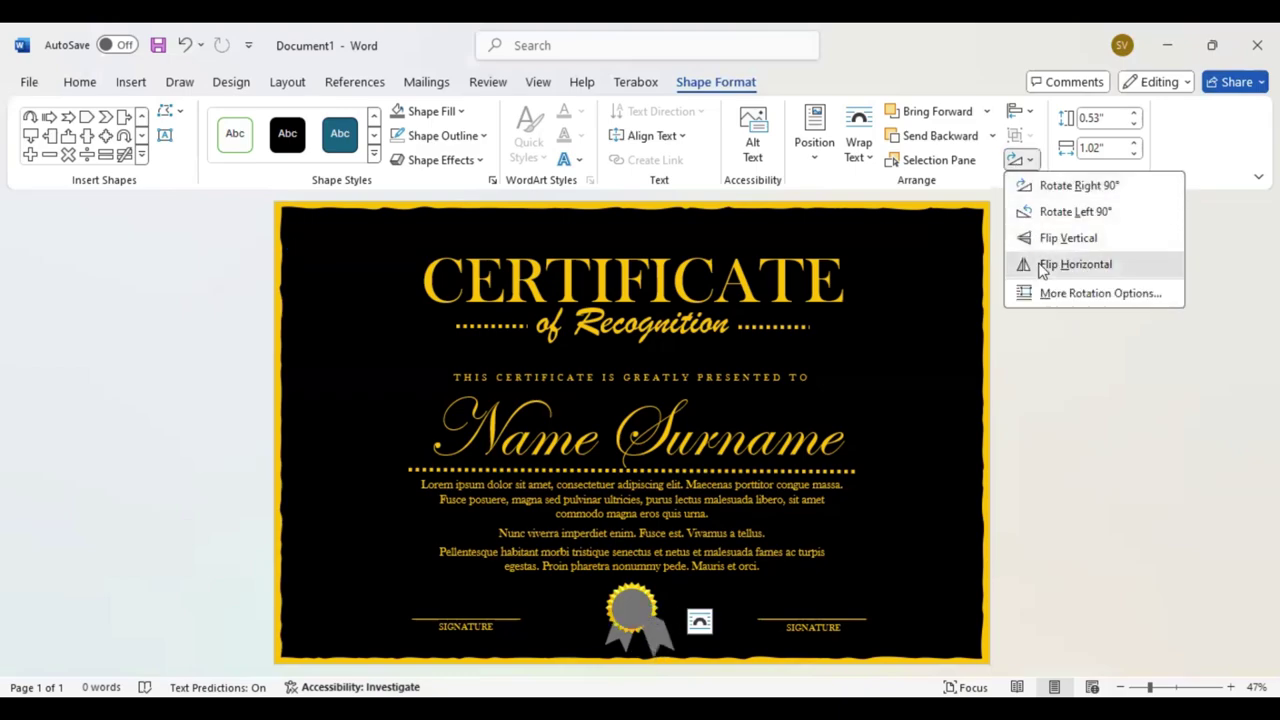
pyautogui.click(1043, 266)
pyautogui.moveTo(655, 632); pyautogui.dragTo(686, 617)
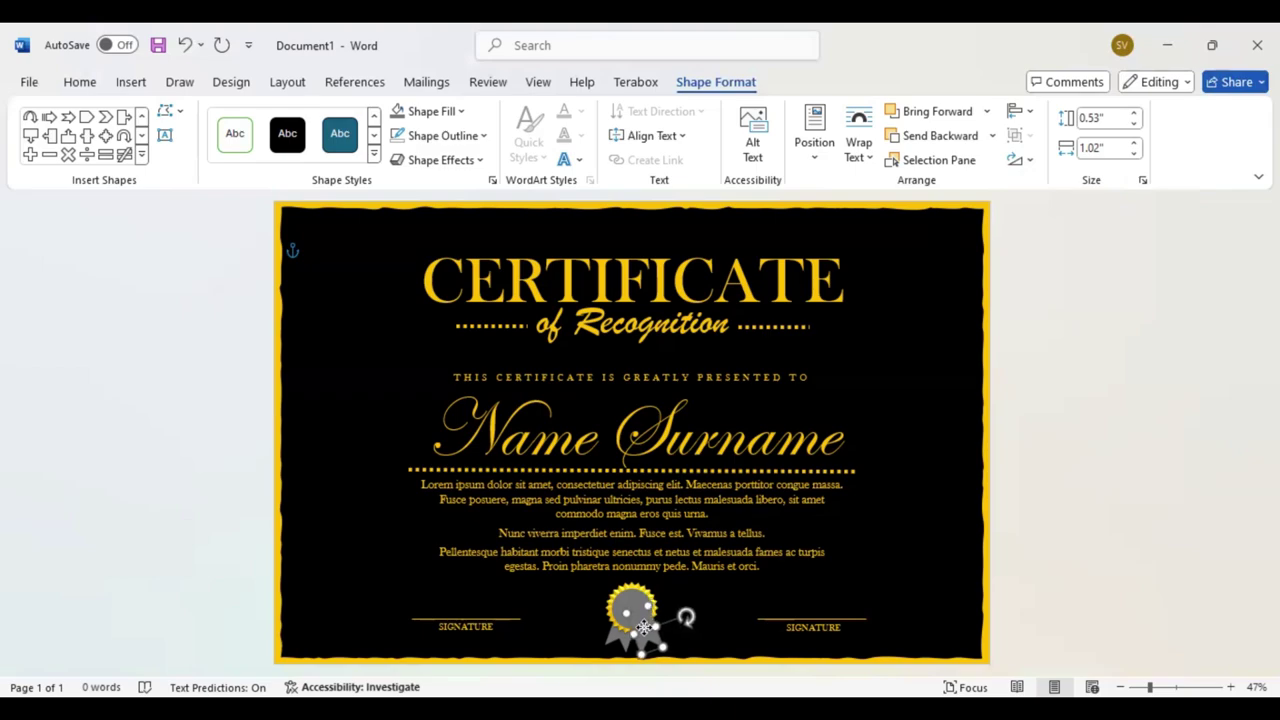
pyautogui.click(926, 138)
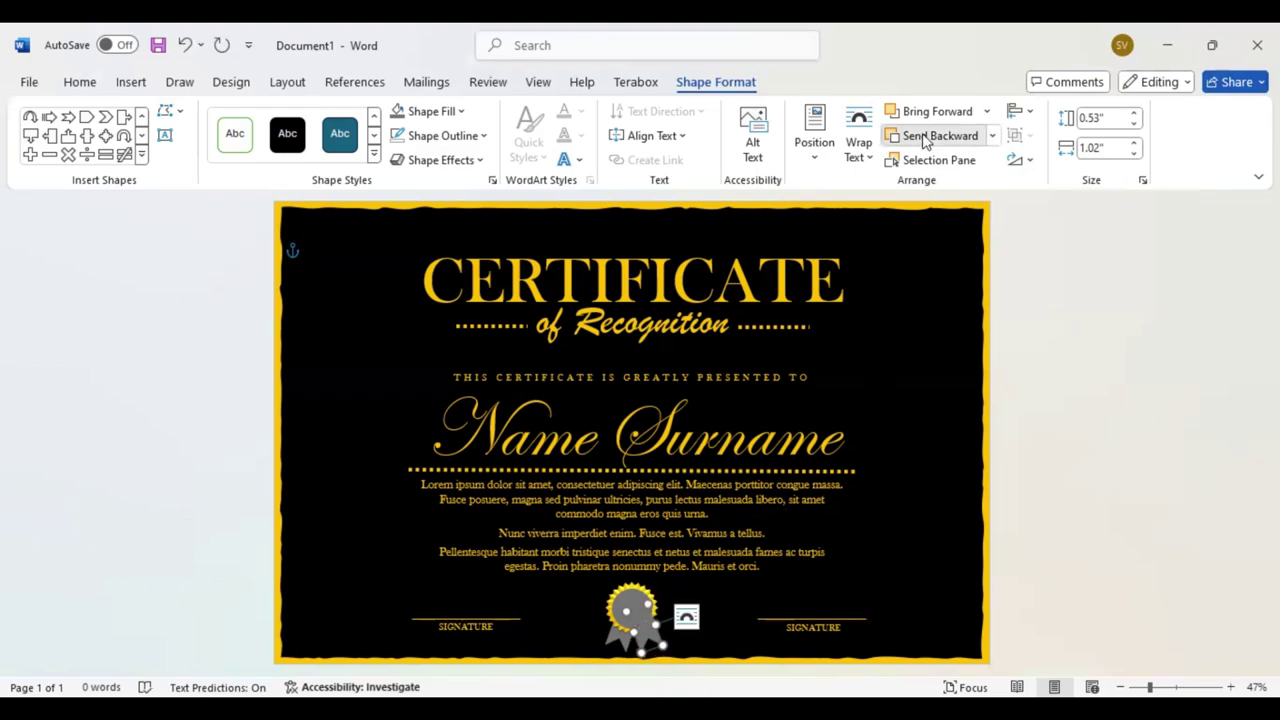
pyautogui.click(1080, 570)
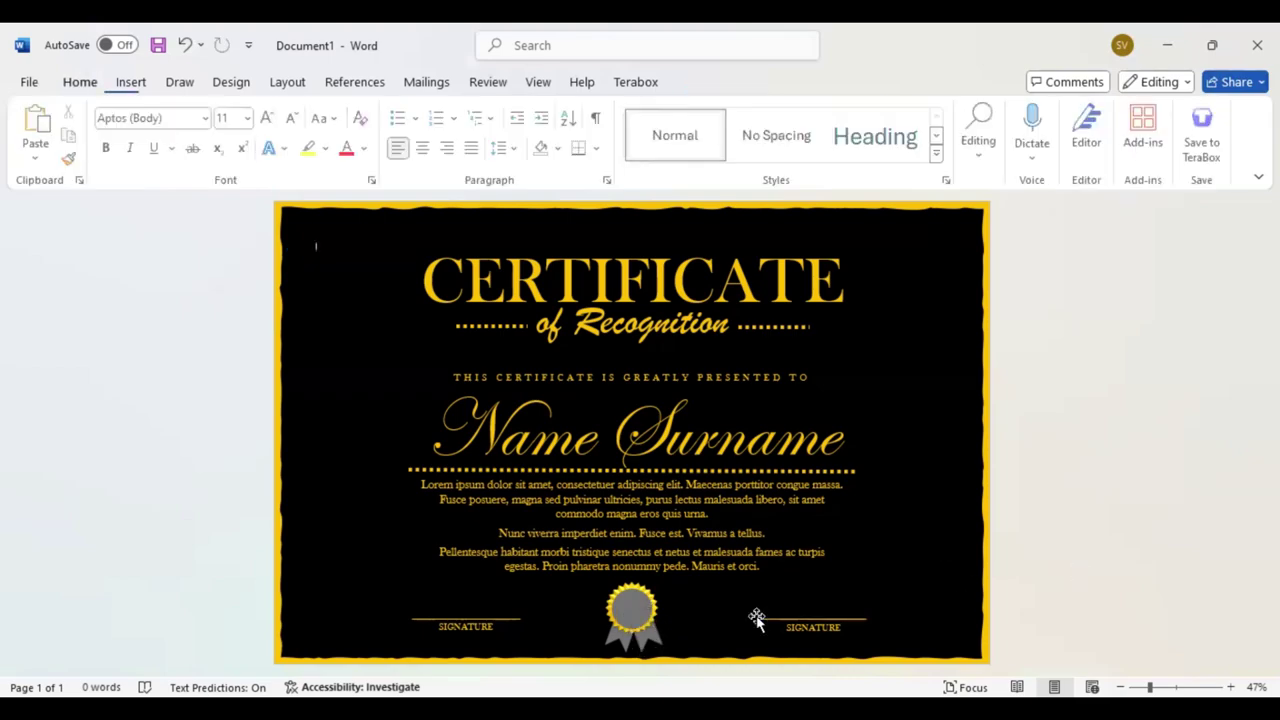
pyautogui.click(717, 655)
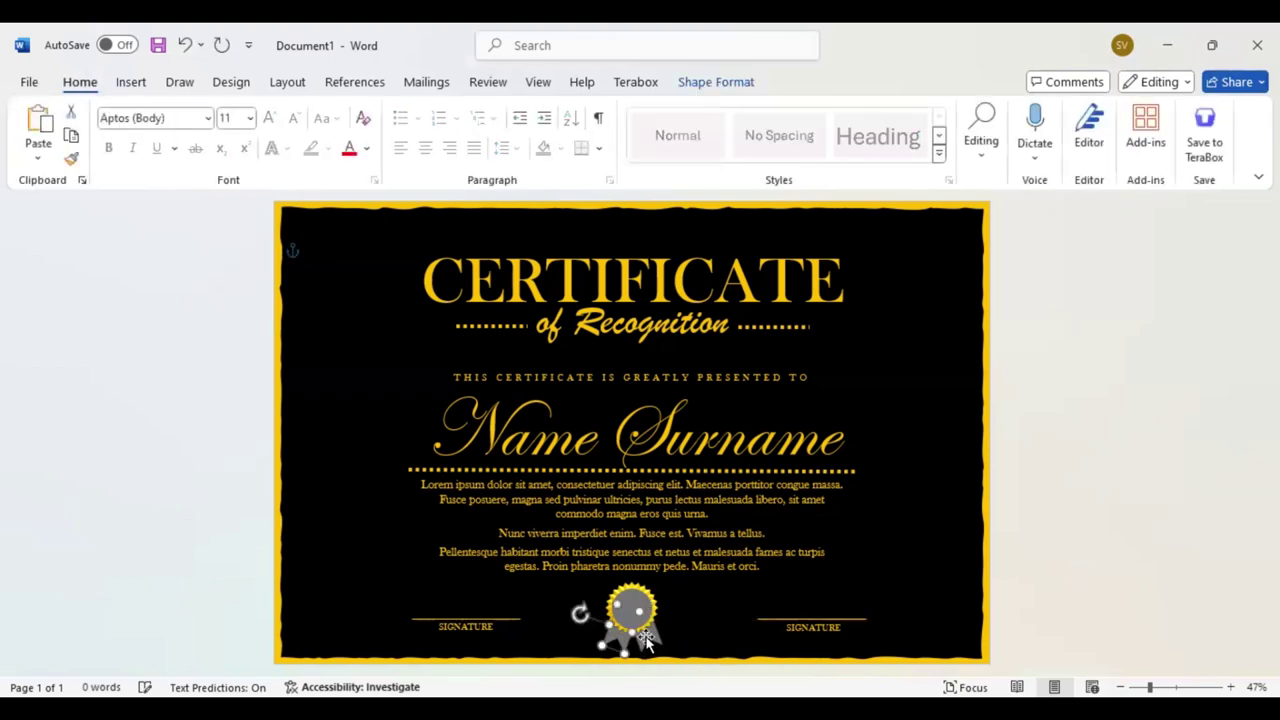
pyautogui.moveTo(660, 650); pyautogui.dragTo(658, 646)
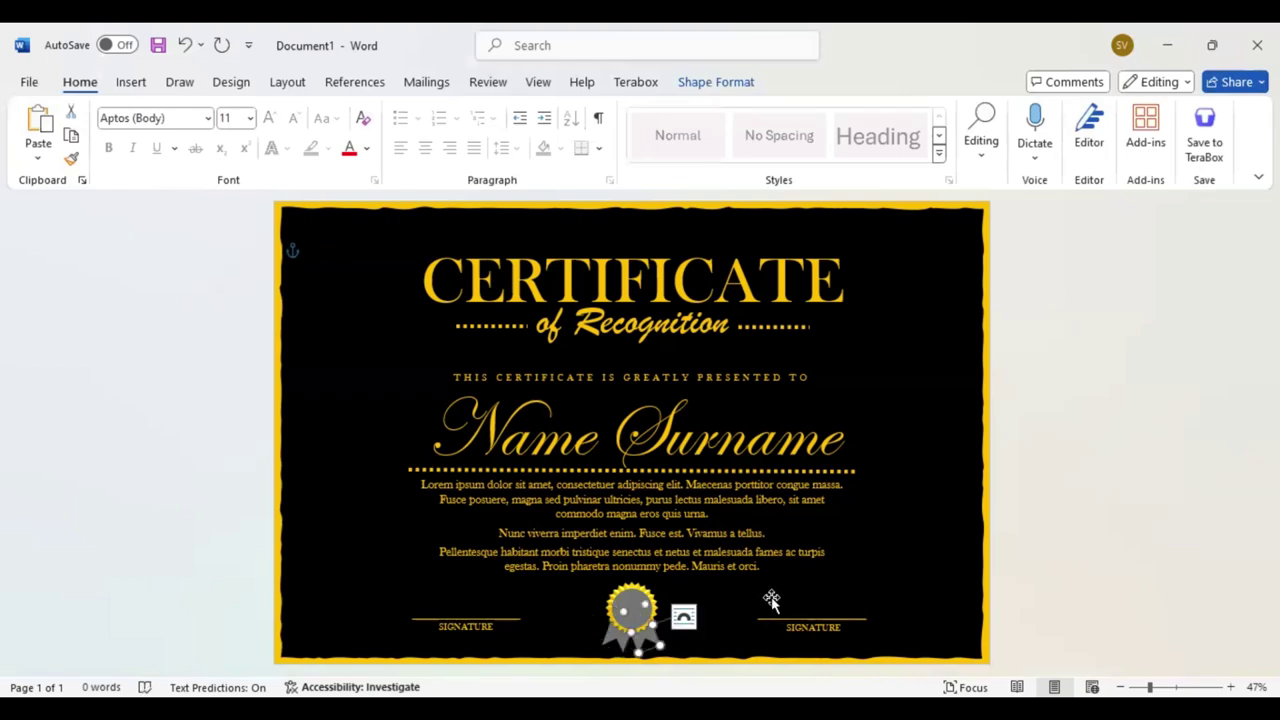